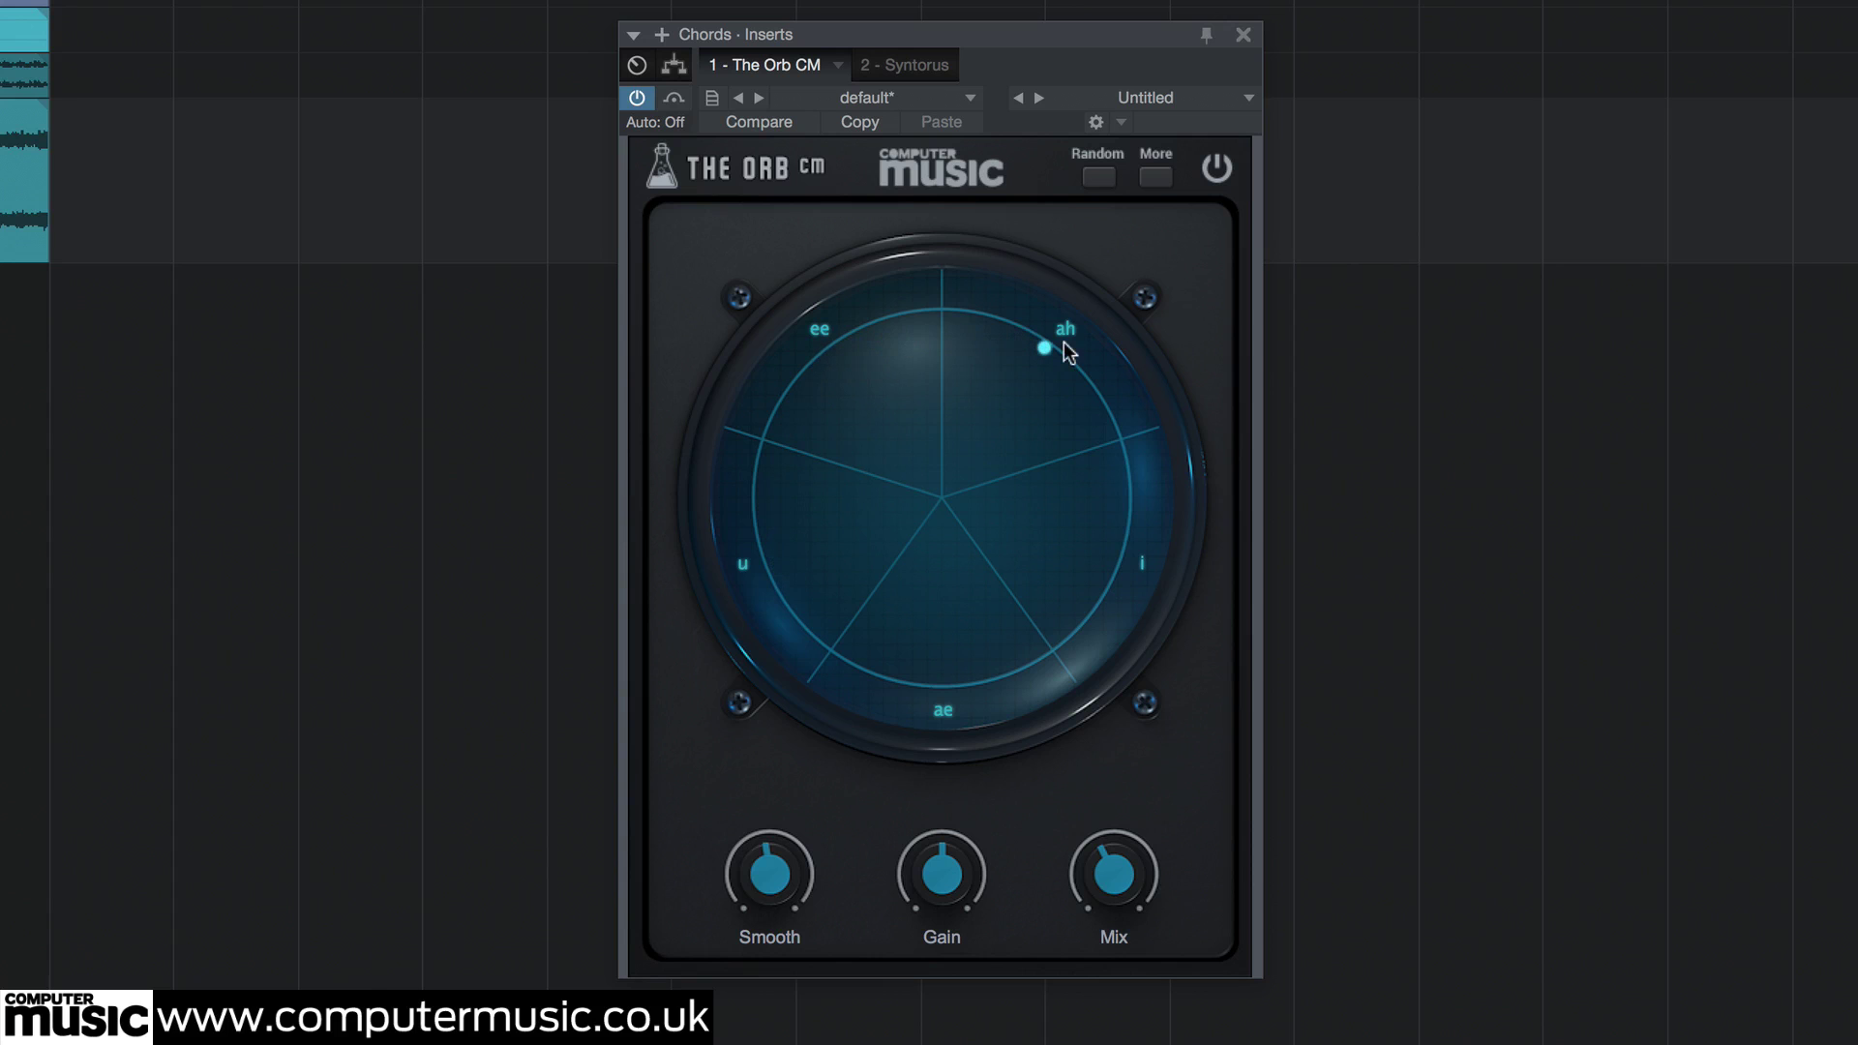
Sweep The Orb CM's formant point on the Chords channel from ah around to u, finishing in the ee segment.
drag(1060, 384, 775, 520)
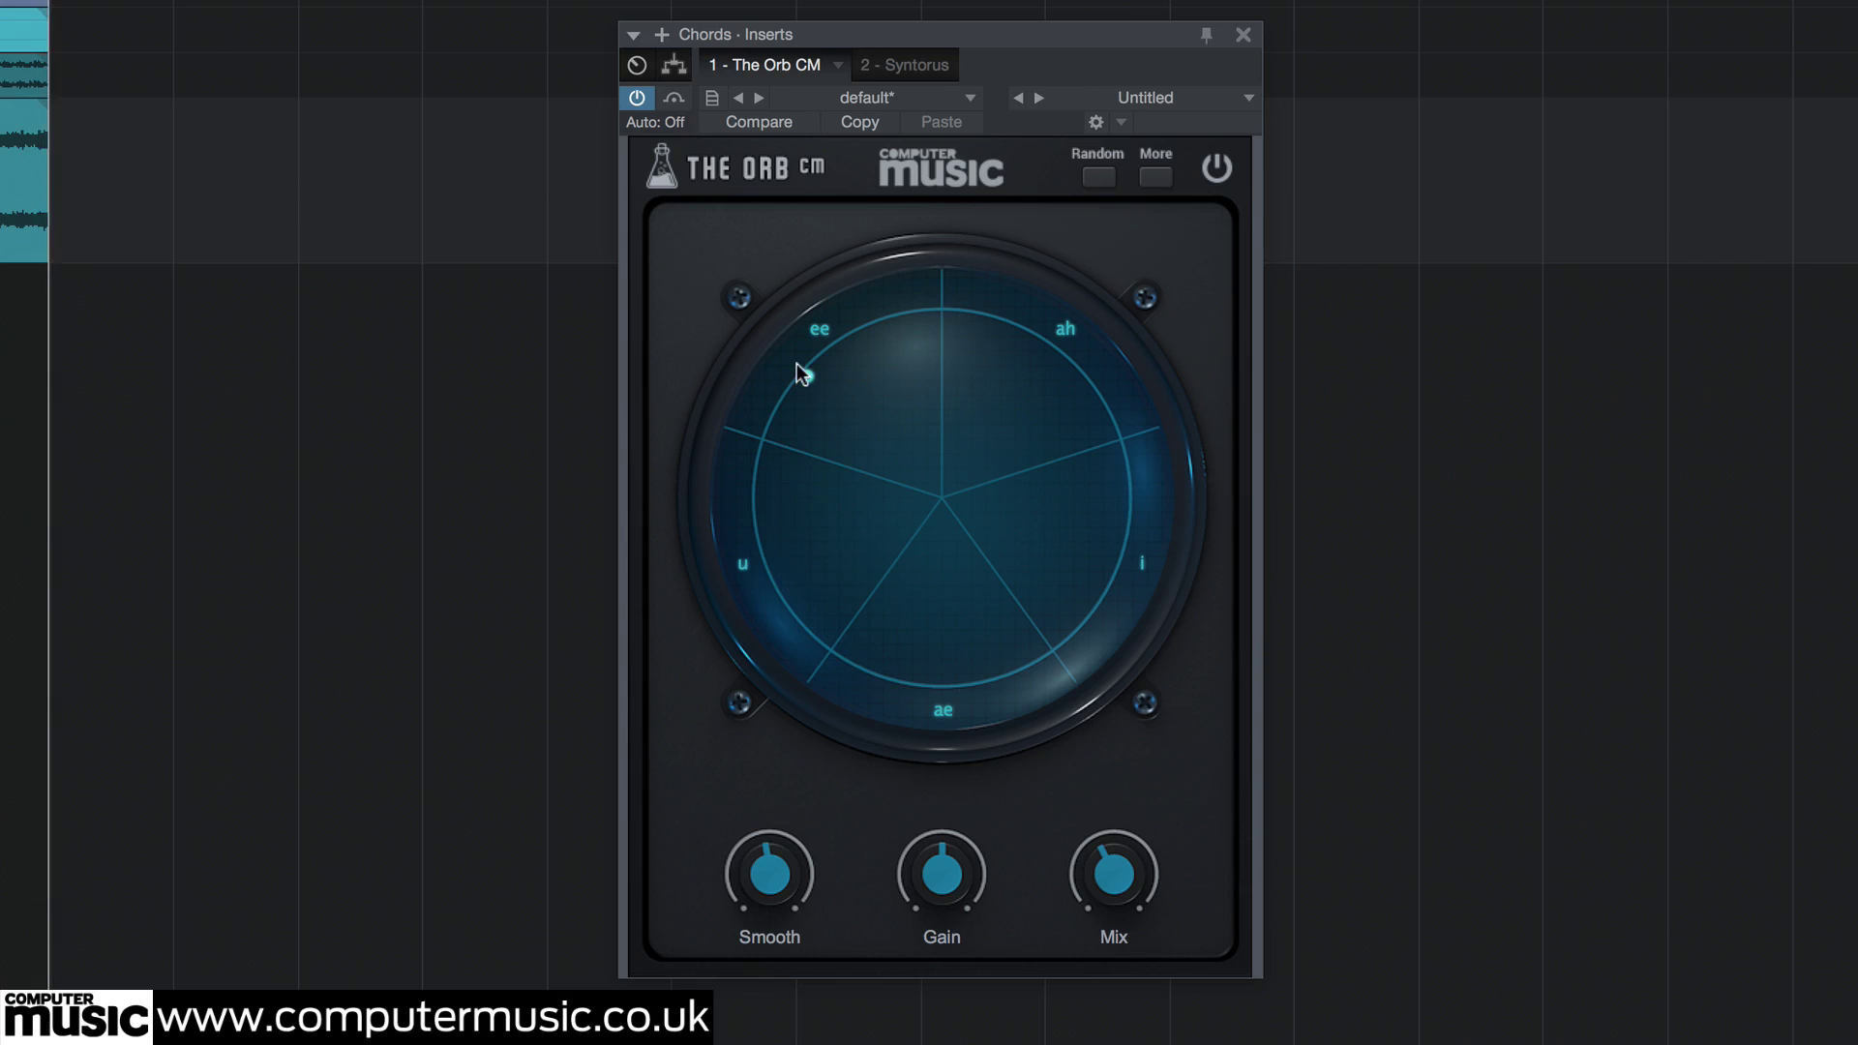
drag(799, 374, 753, 495)
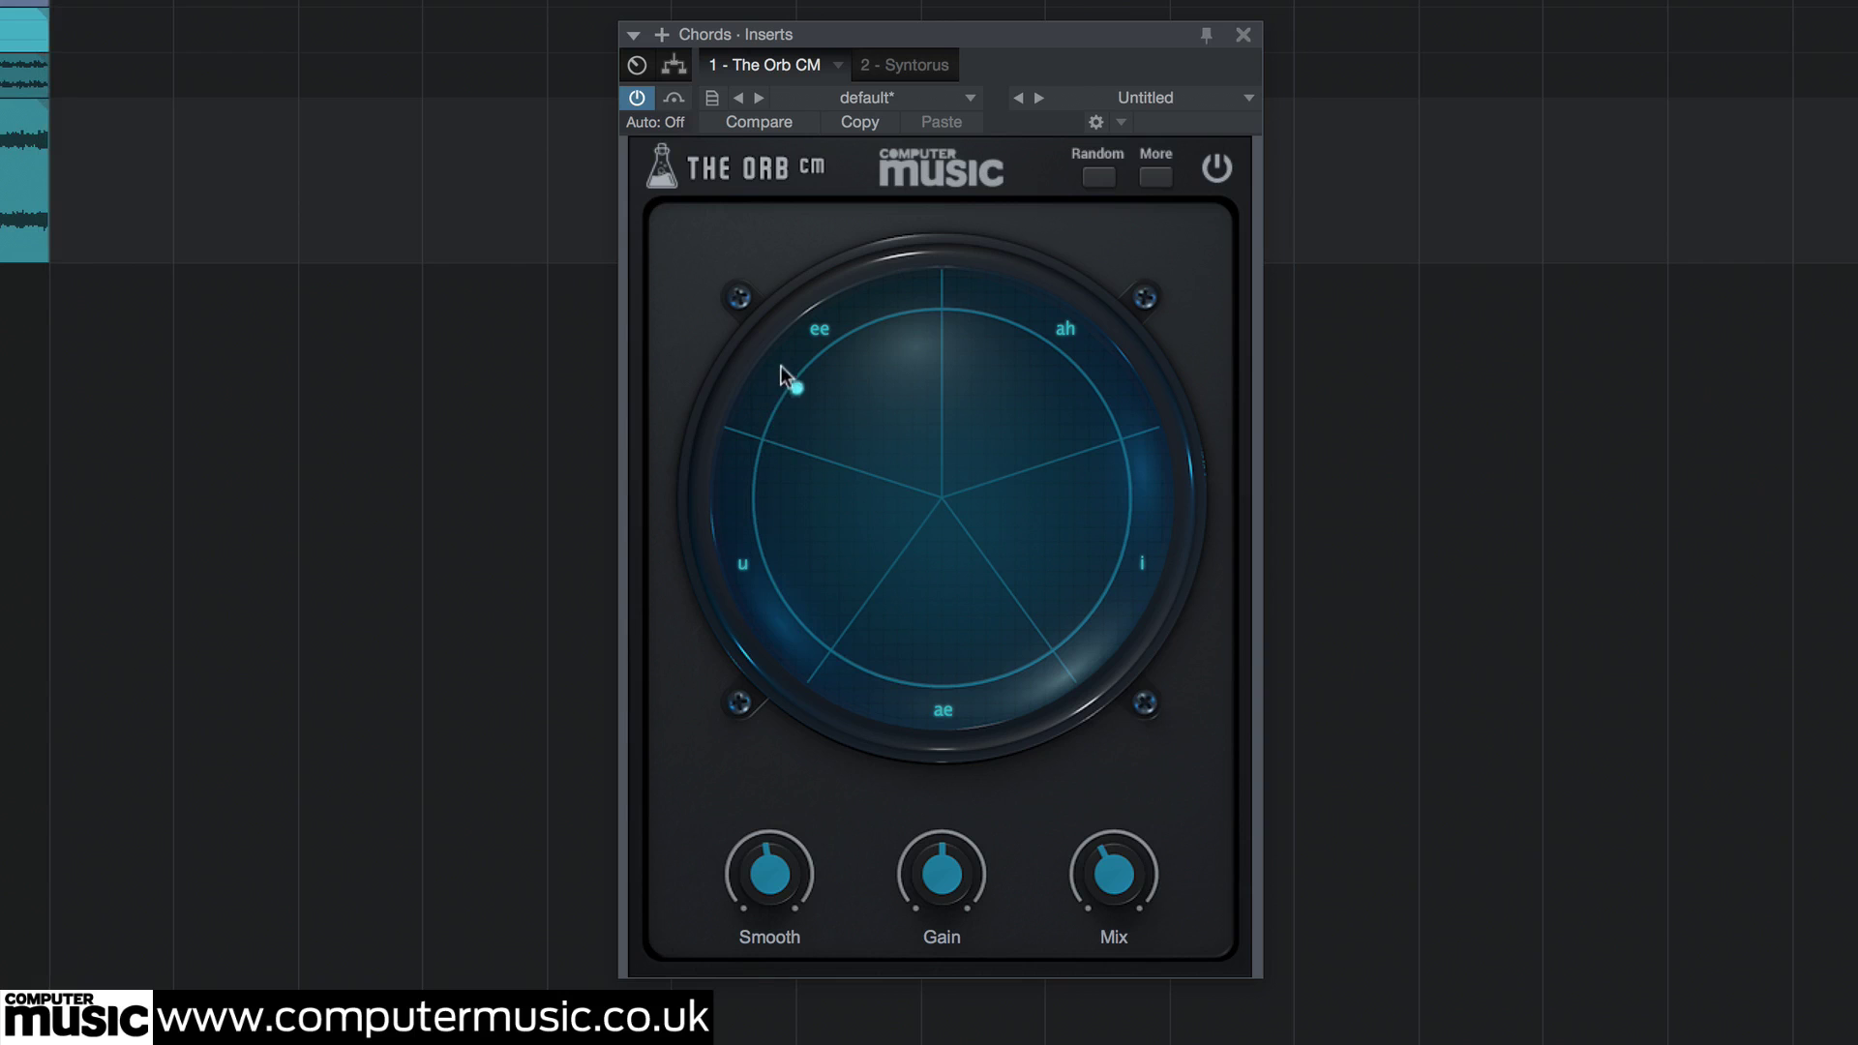
drag(780, 364, 844, 319)
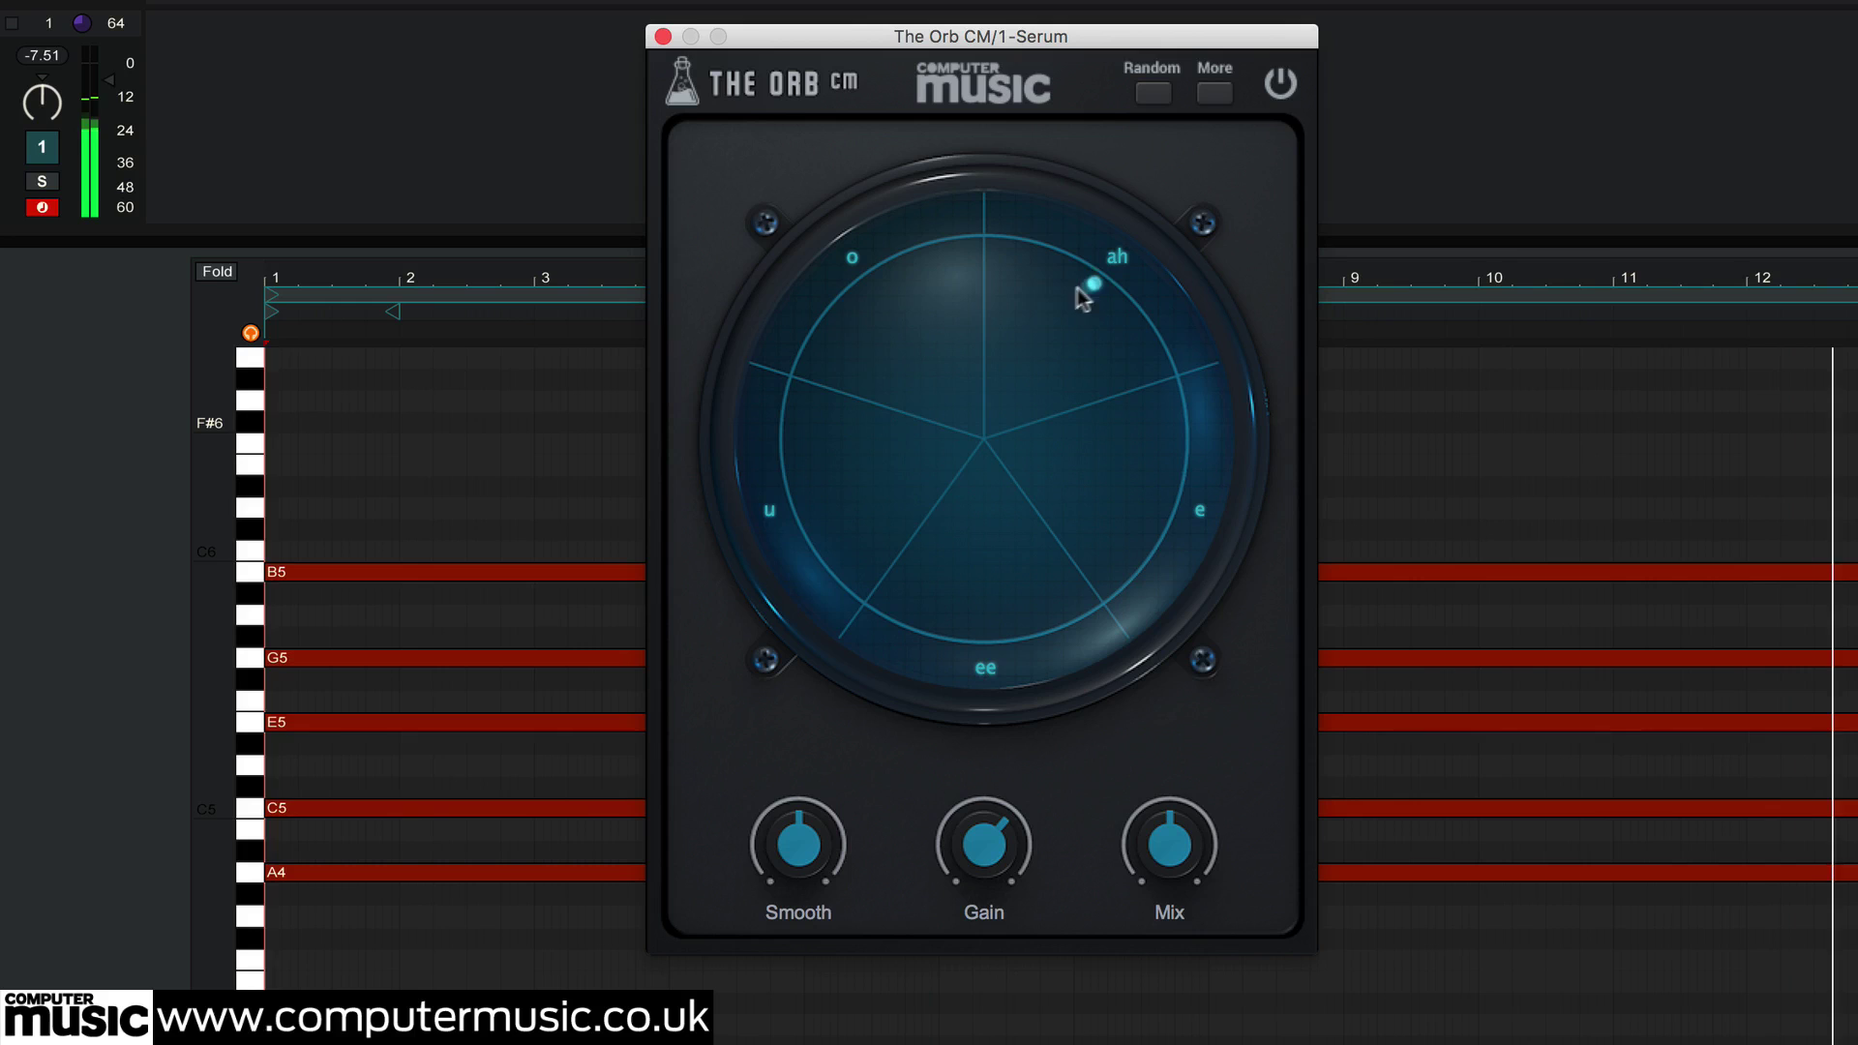
Sweep the formant point of The Orb CM on the Serum track from ah to e, then back through ah towards o.
drag(1090, 282, 1249, 750)
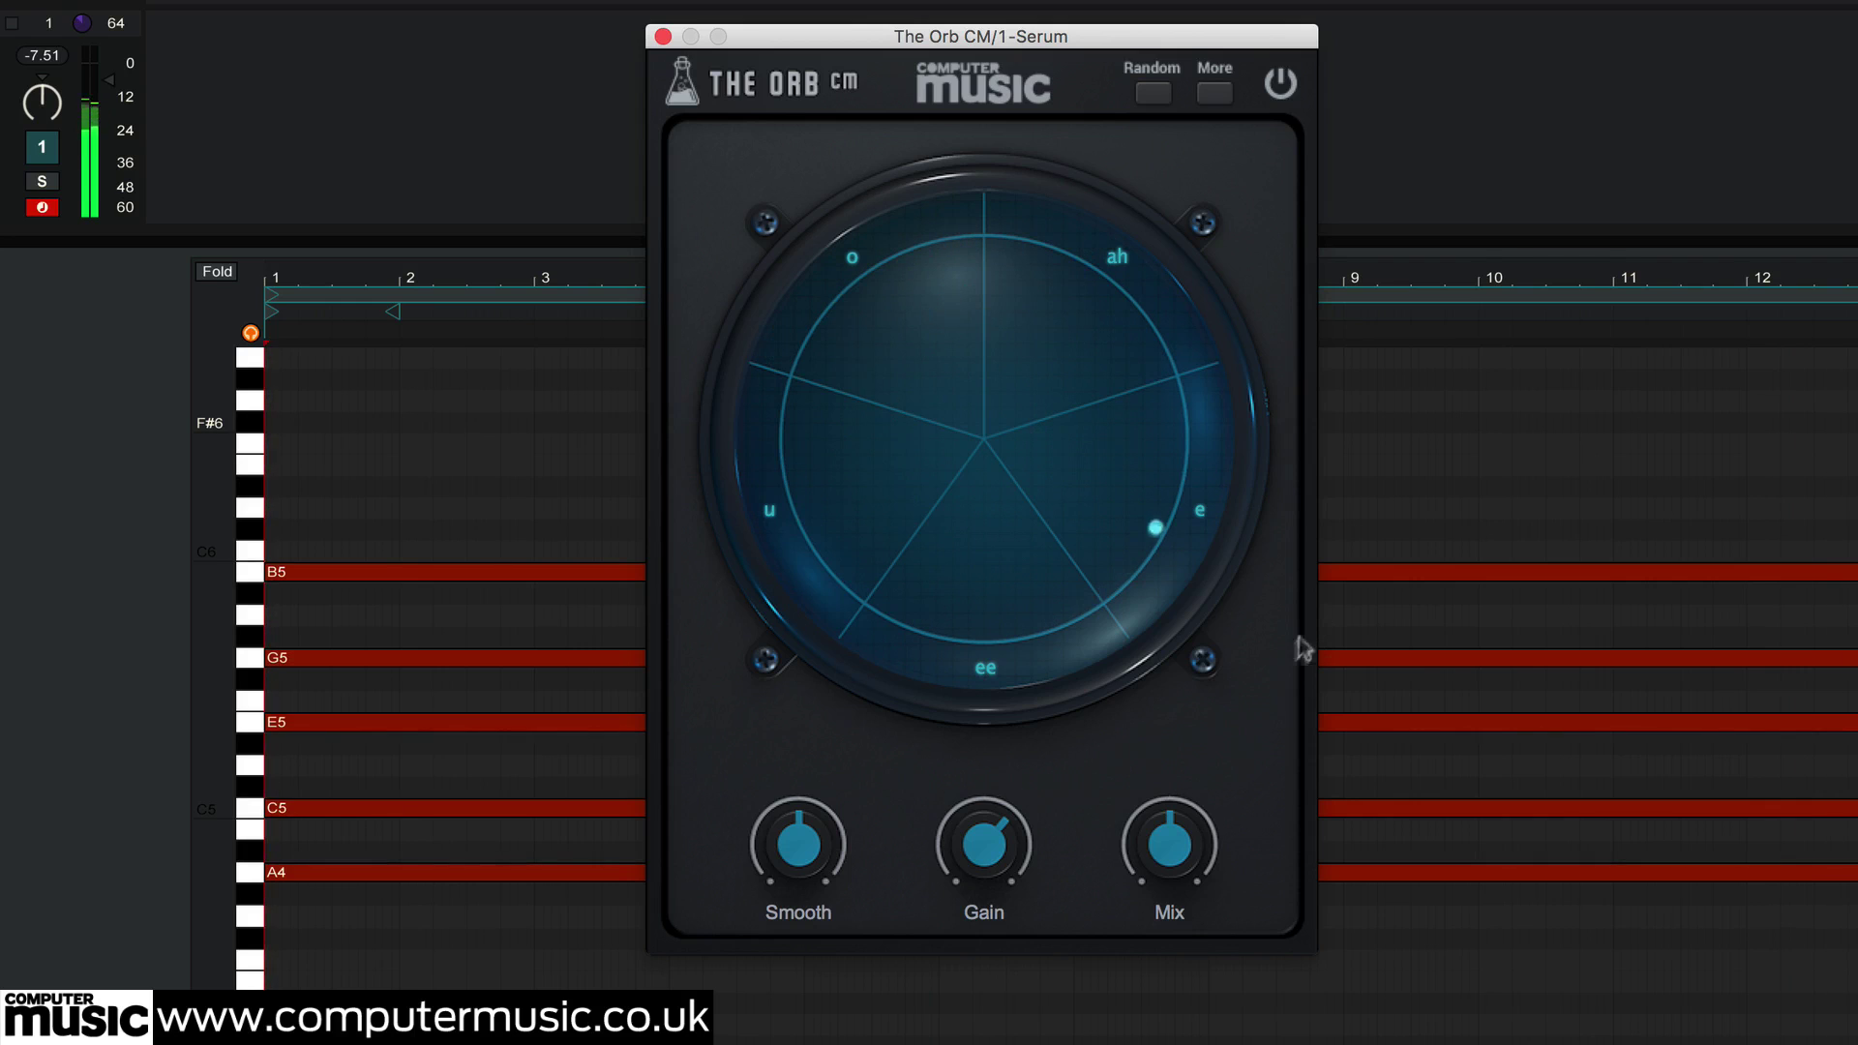
drag(1303, 648, 1074, 193)
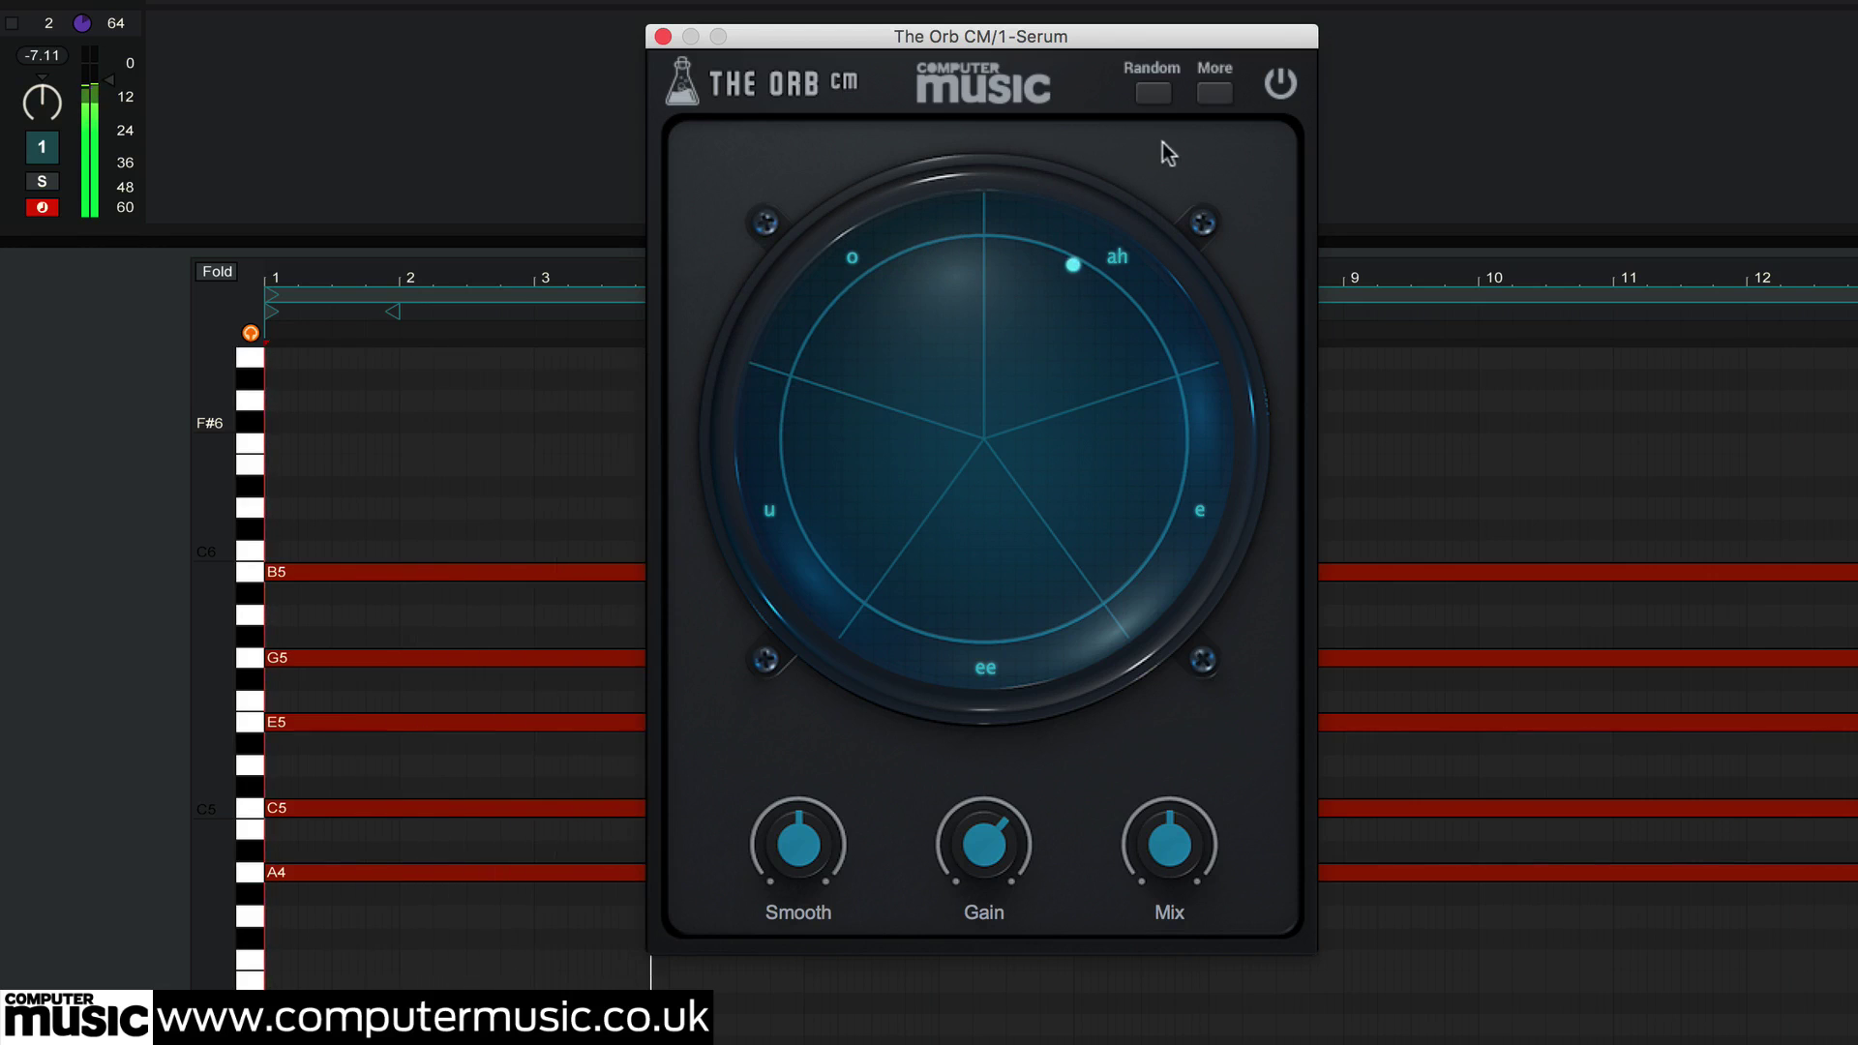
drag(1195, 166, 910, 118)
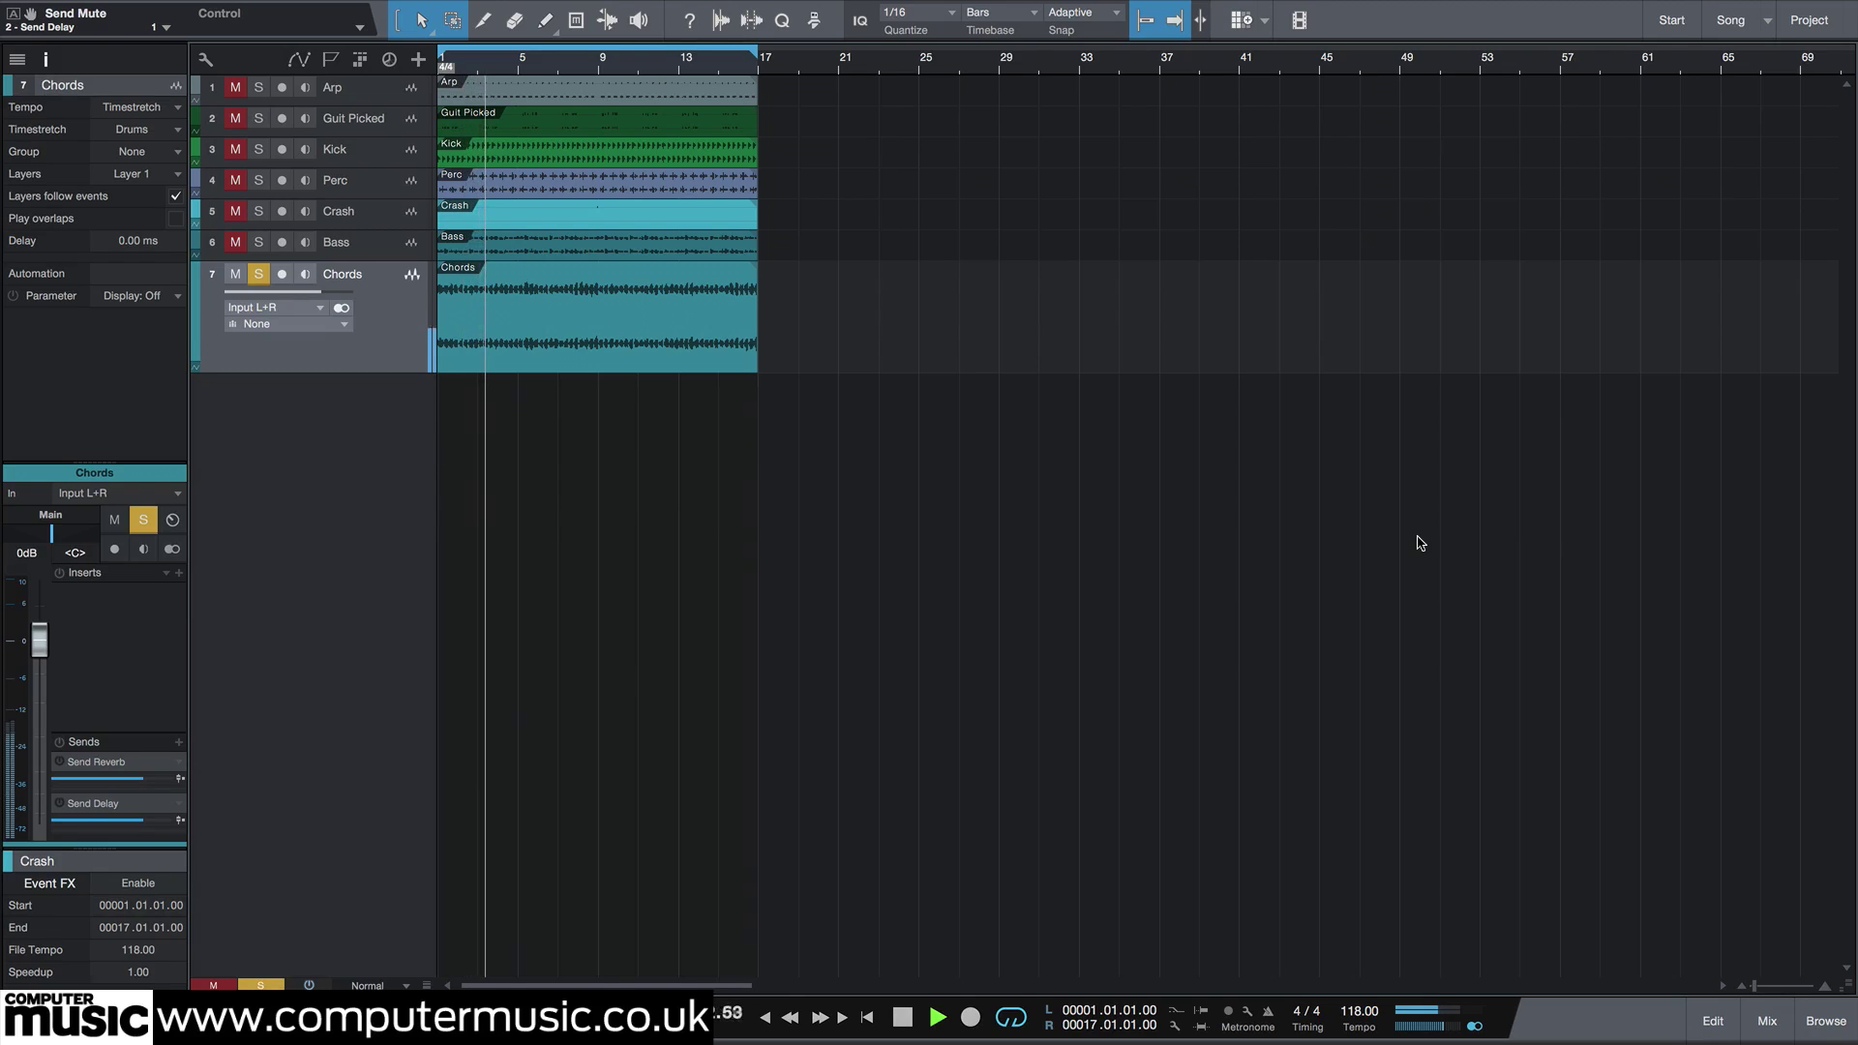
Insert The Orb CM effect on the Chords track and dismiss its LE version notice.
click(178, 573)
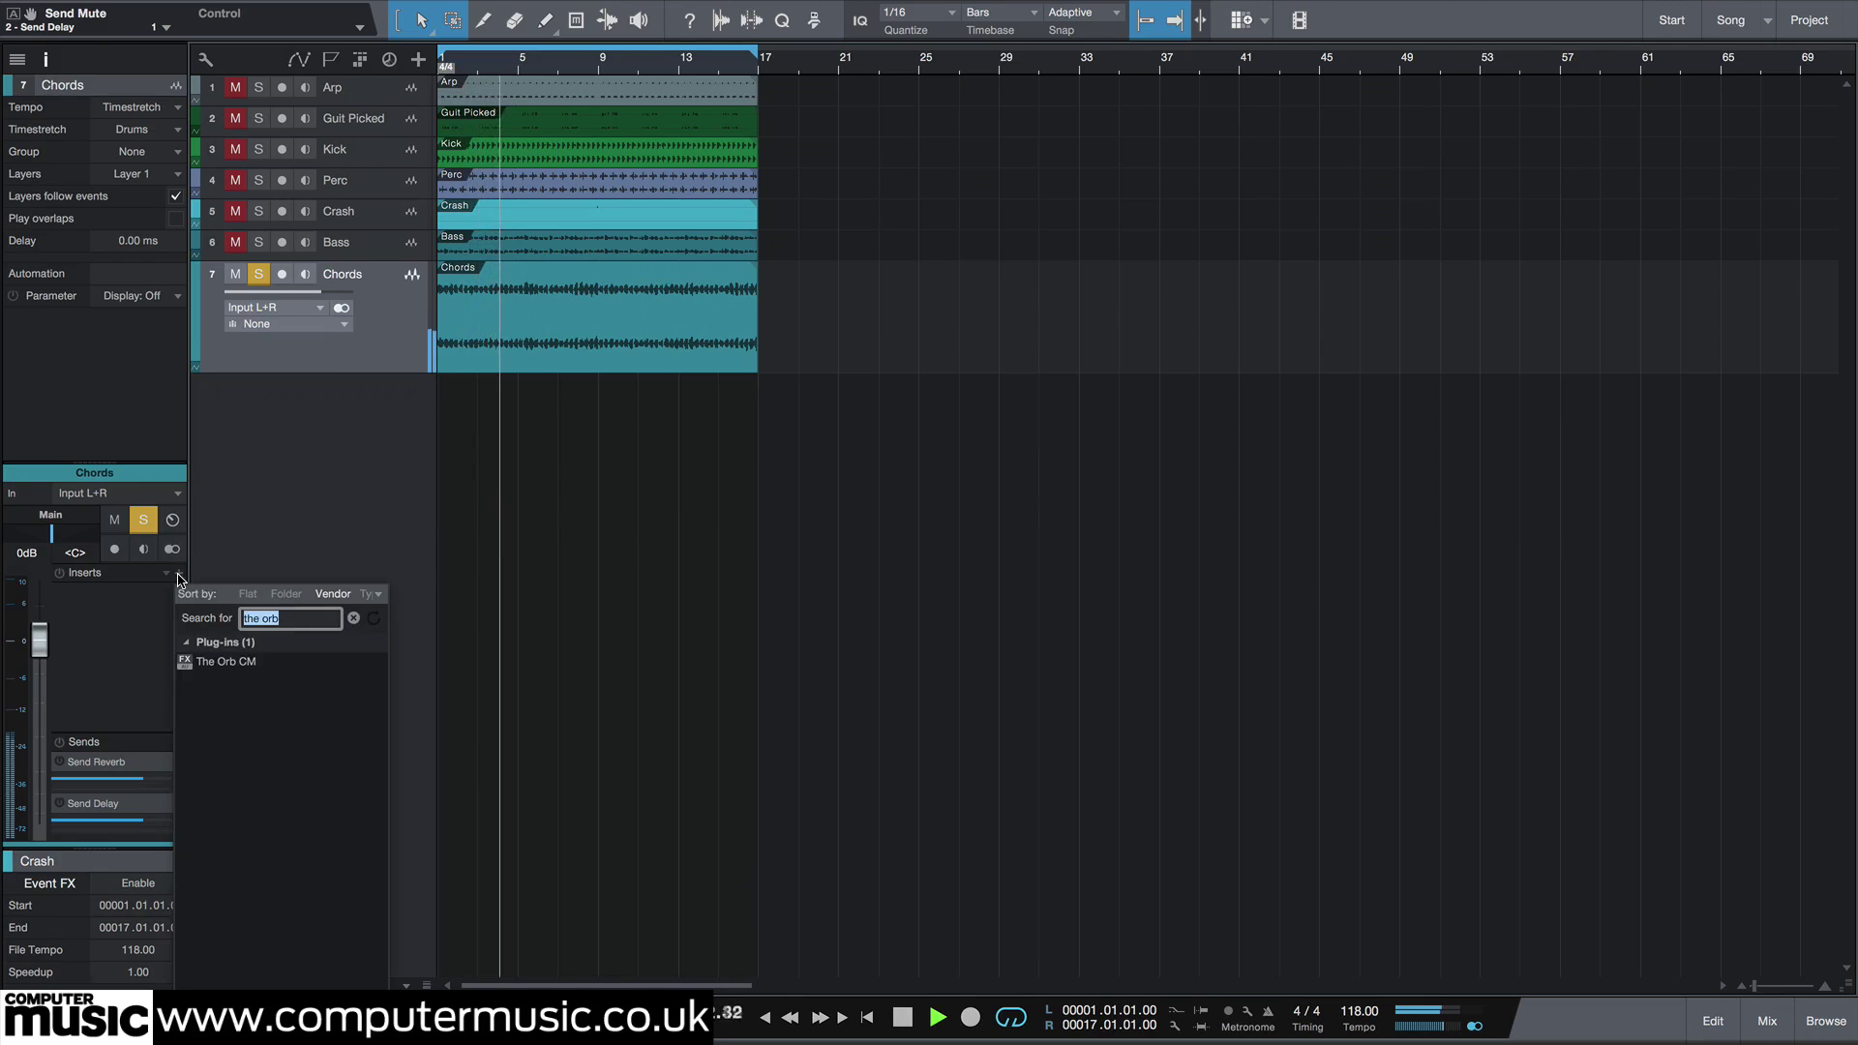
double_click(257, 662)
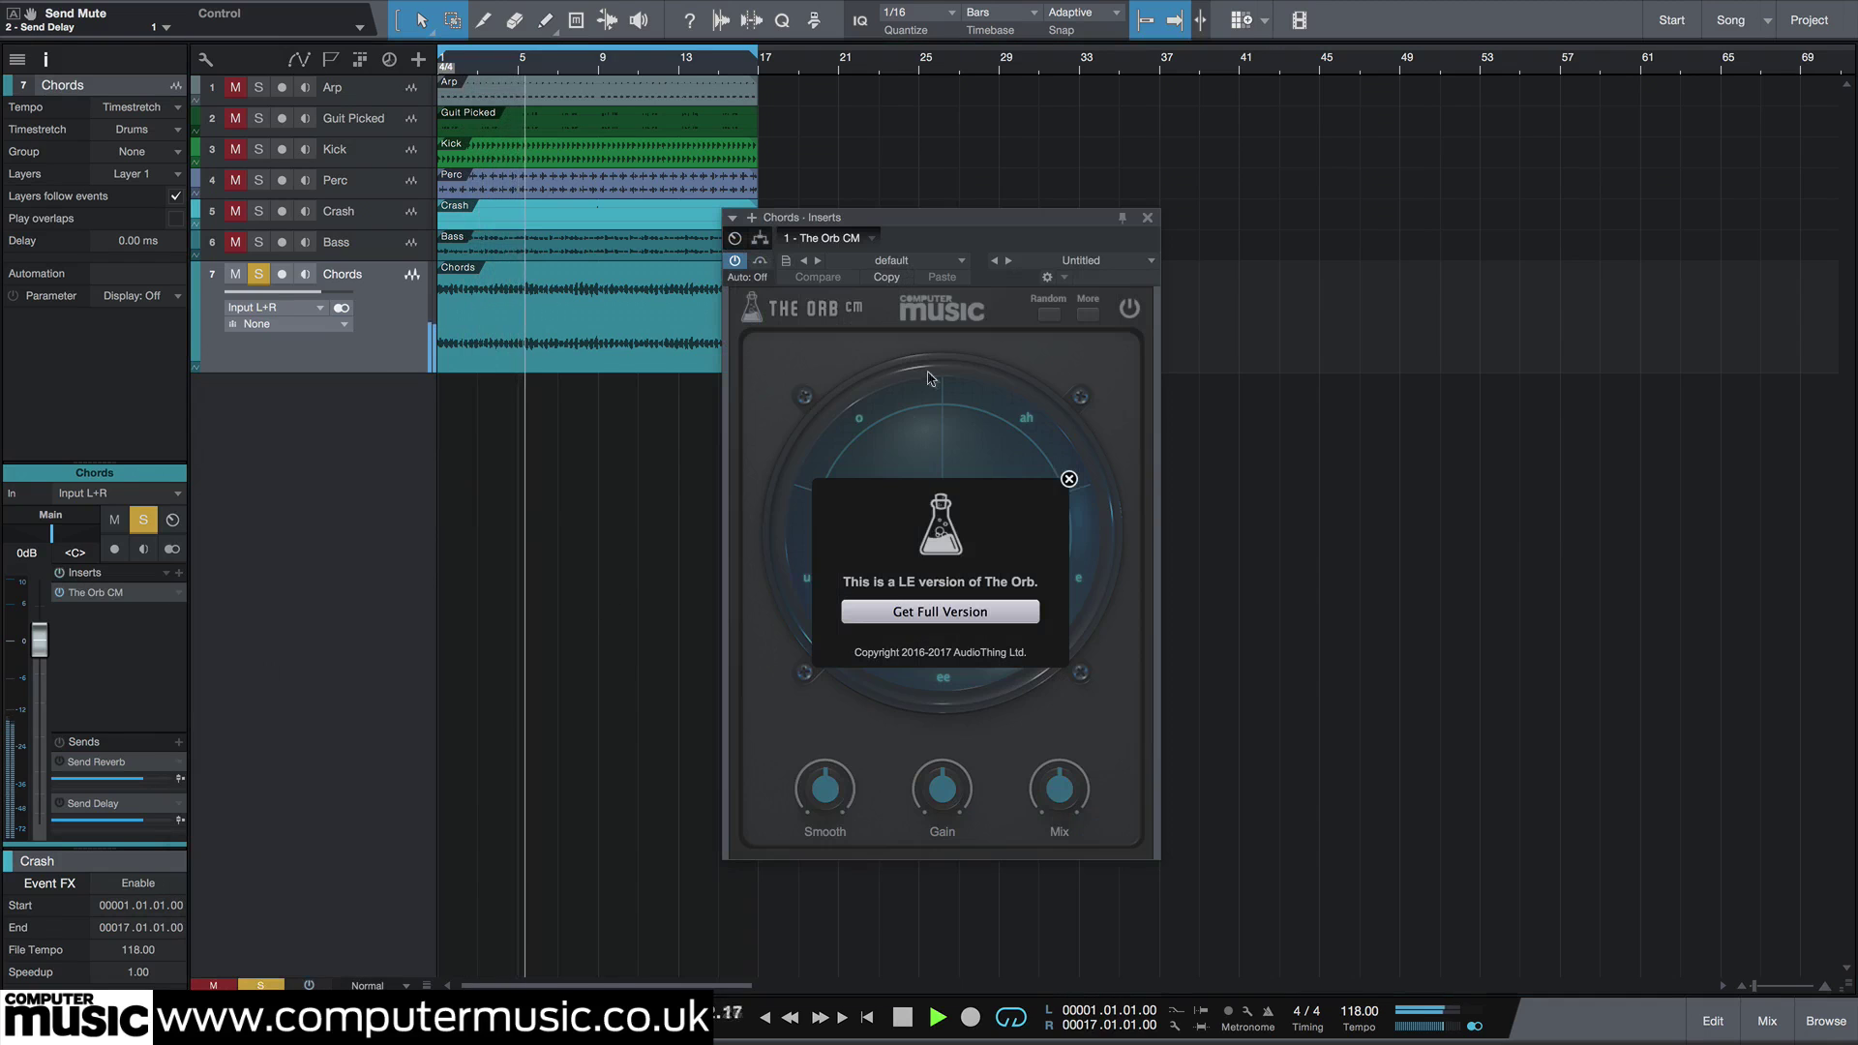
click(1070, 480)
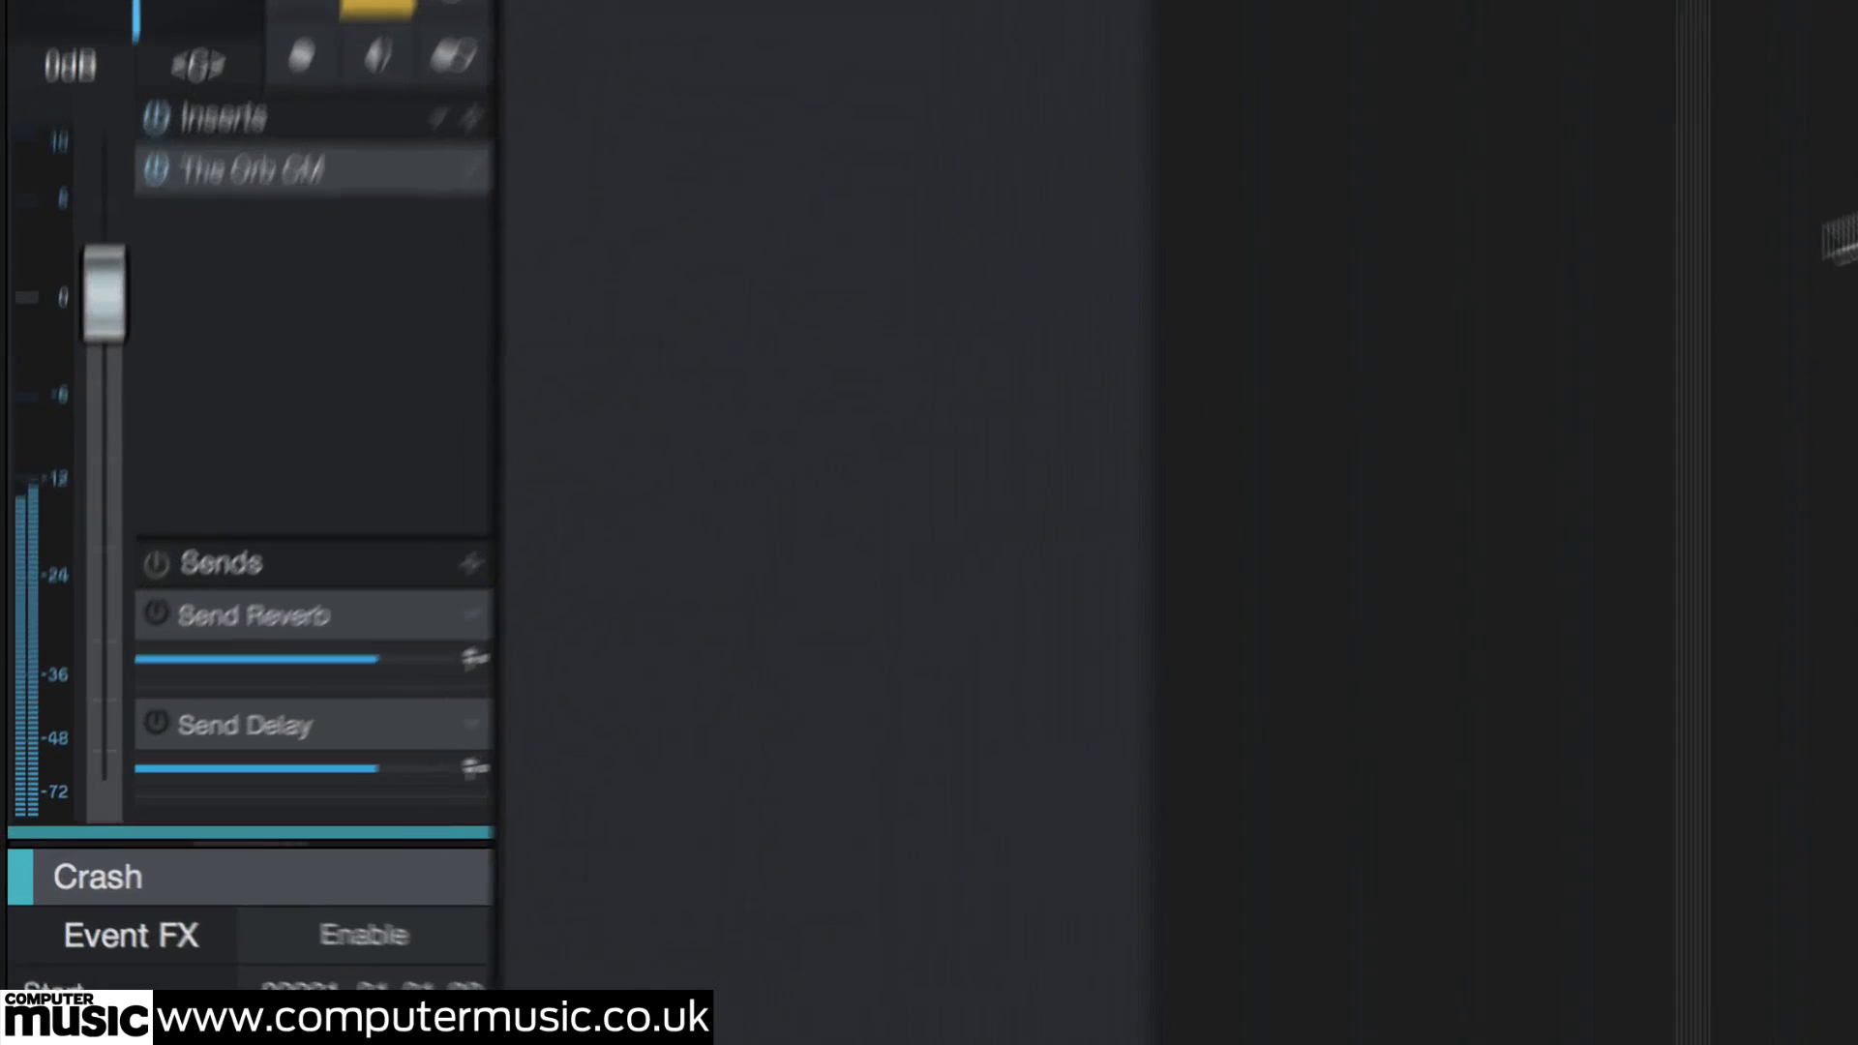
Activate the Chords channel's reverb and delay sends and hide the track inspector.
click(164, 550)
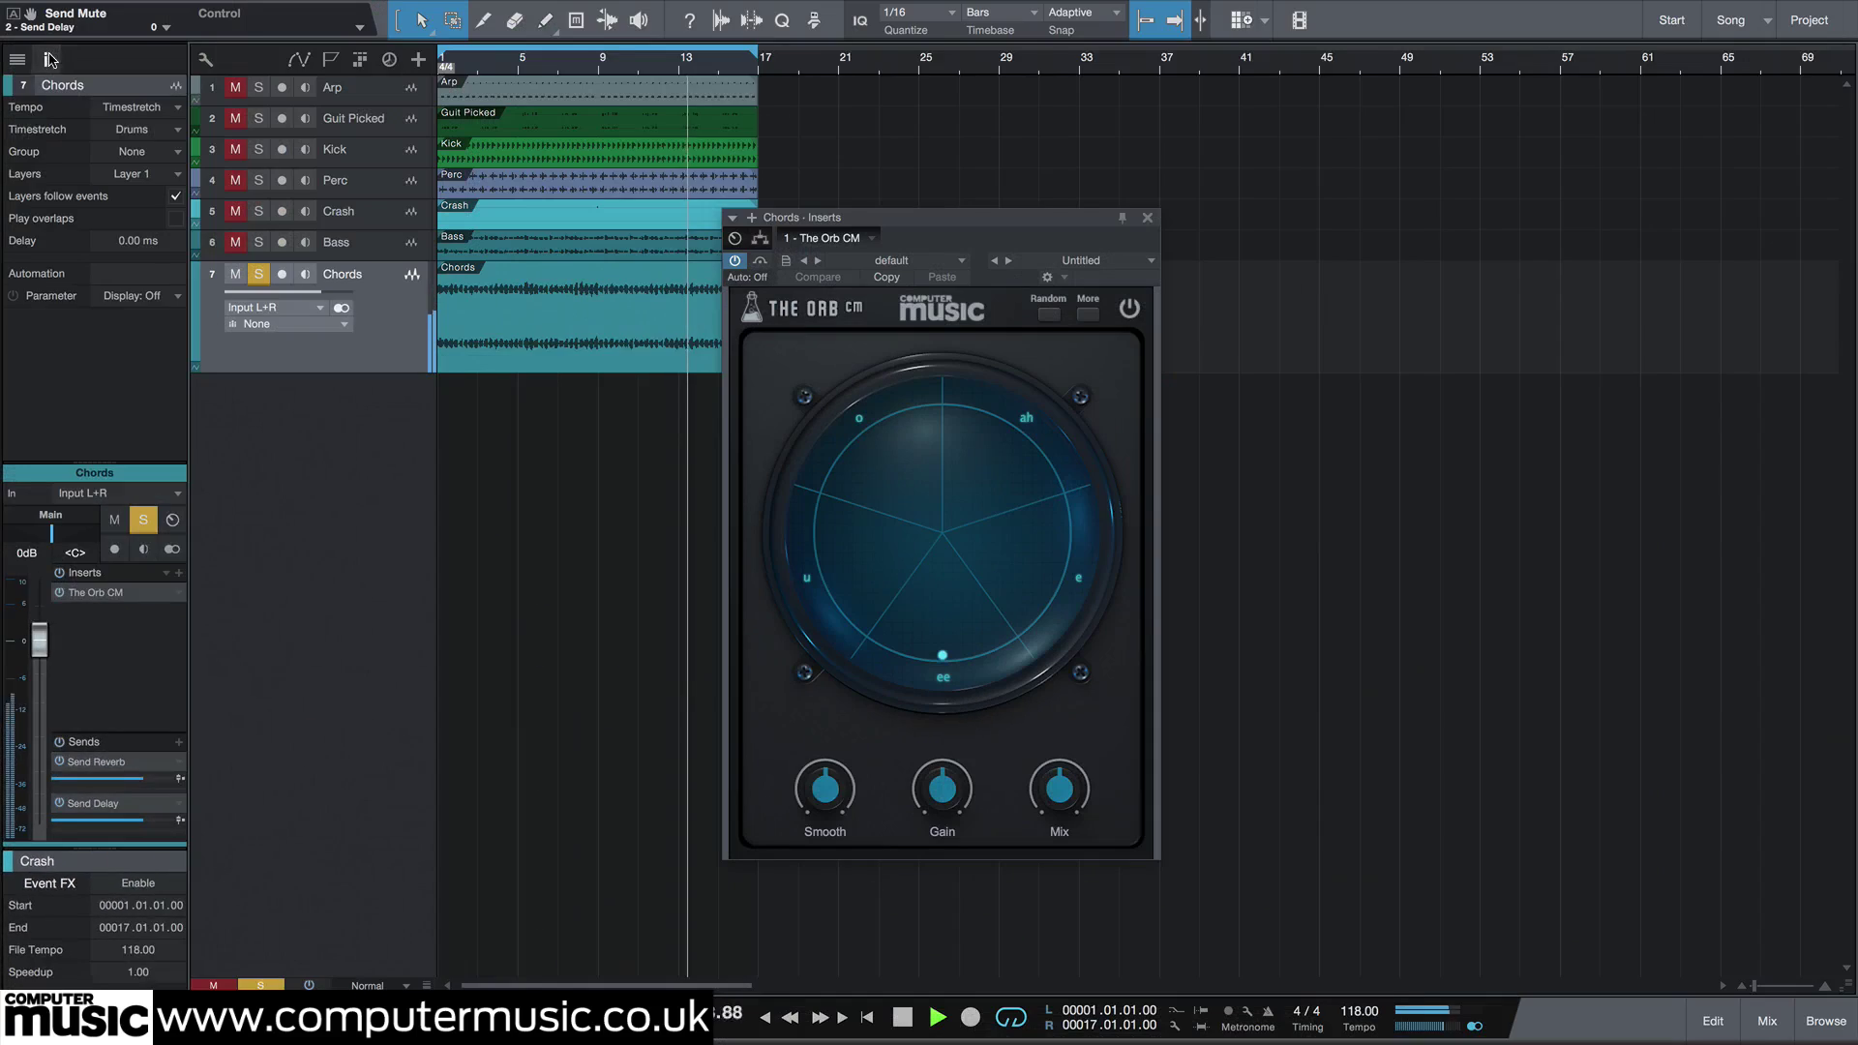
click(48, 60)
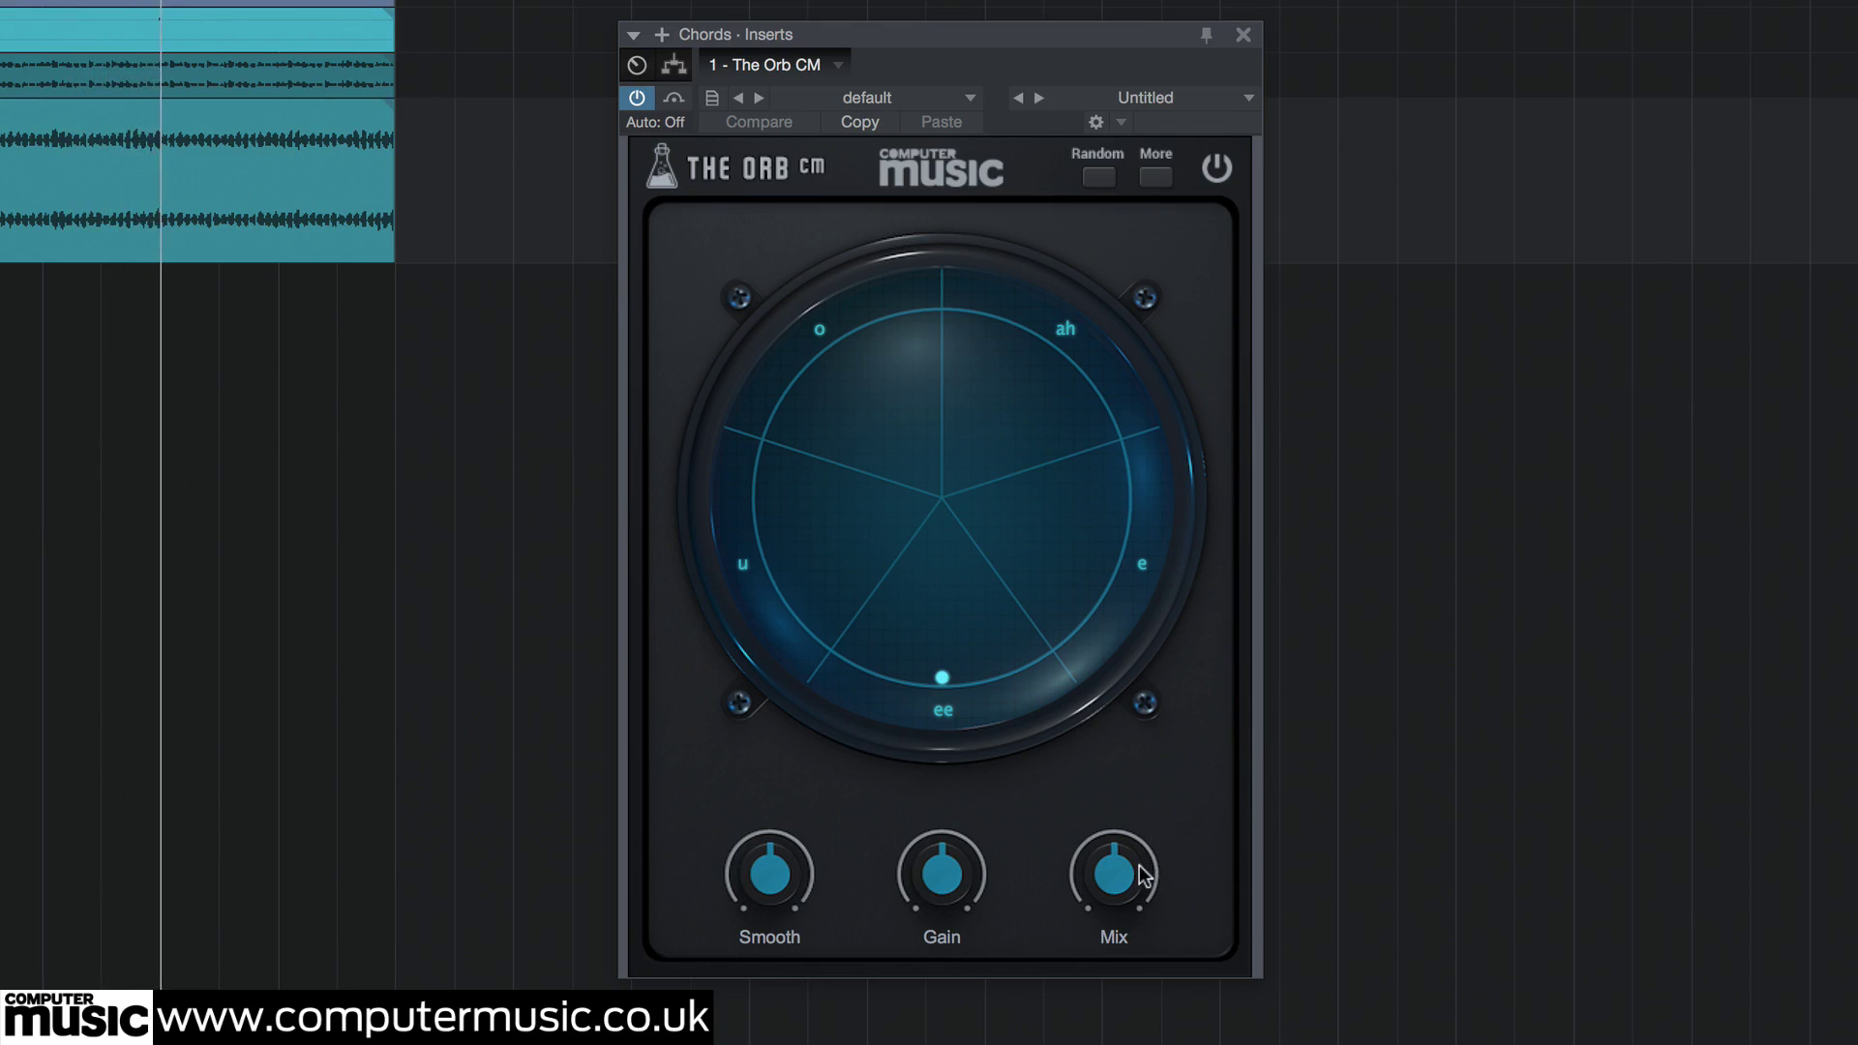
Raise The Orb CM's Mix well above its midpoint and trim the Gain to about -0.6 dB.
drag(1148, 871, 1149, 788)
drag(958, 844, 968, 862)
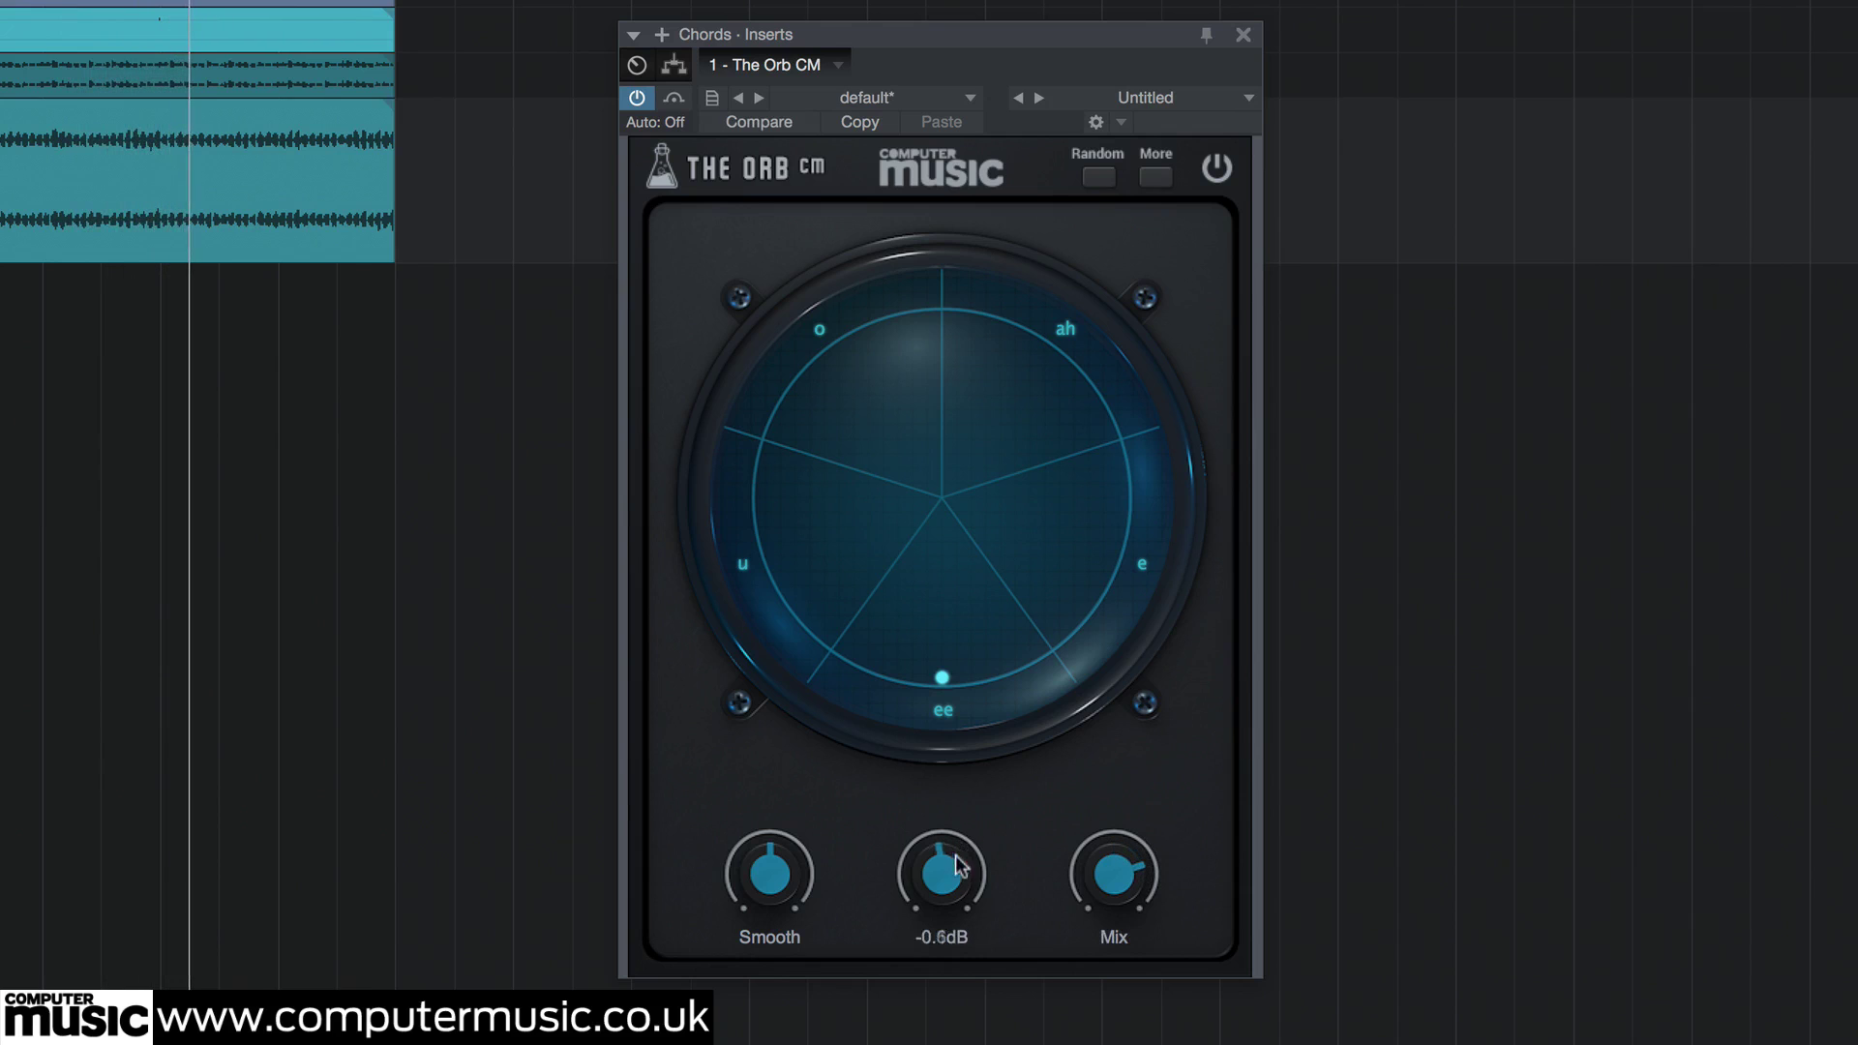
drag(1127, 876, 1112, 759)
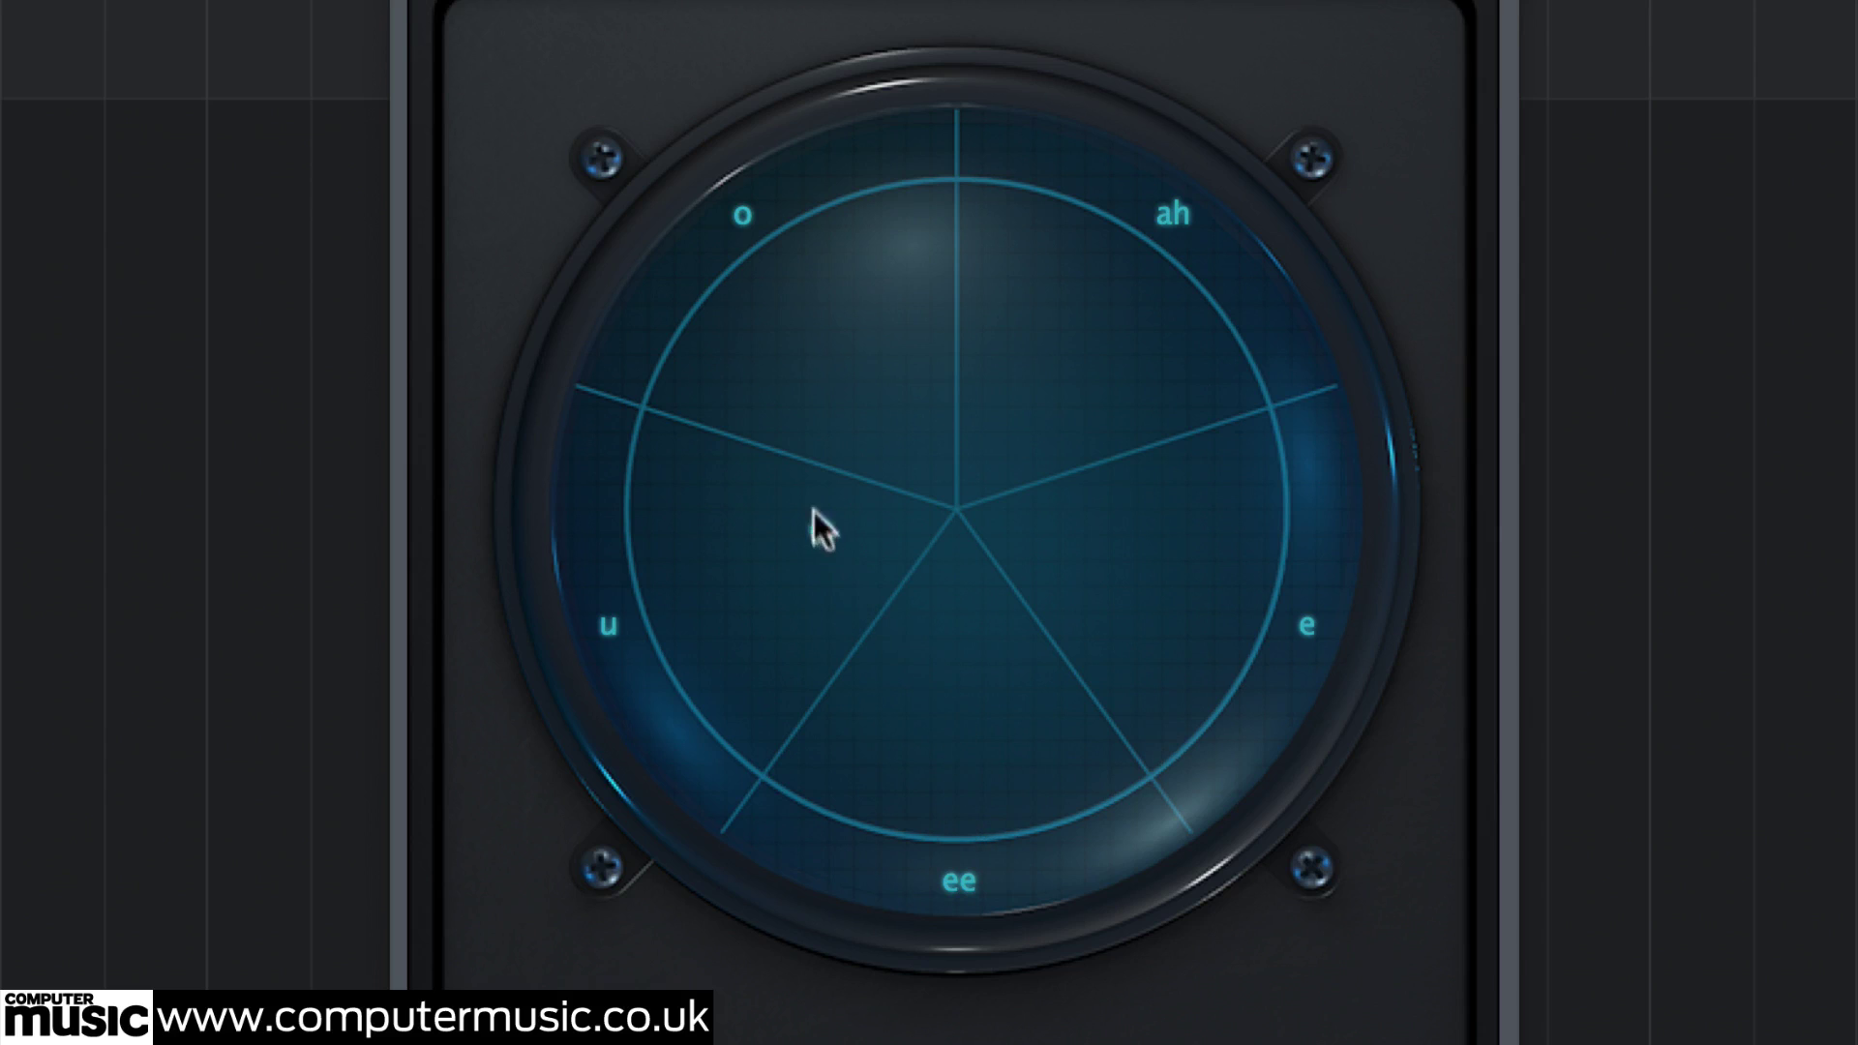
Sweep the formant point around the orb through the o, ah and e segments, ending in the ee segment.
drag(837, 387, 942, 303)
drag(759, 323, 1286, 357)
drag(1225, 712, 1129, 738)
drag(915, 830, 991, 815)
Audition the vowels i, ae, aw, a and er in place of o in the orb's upper-left segment.
click(746, 215)
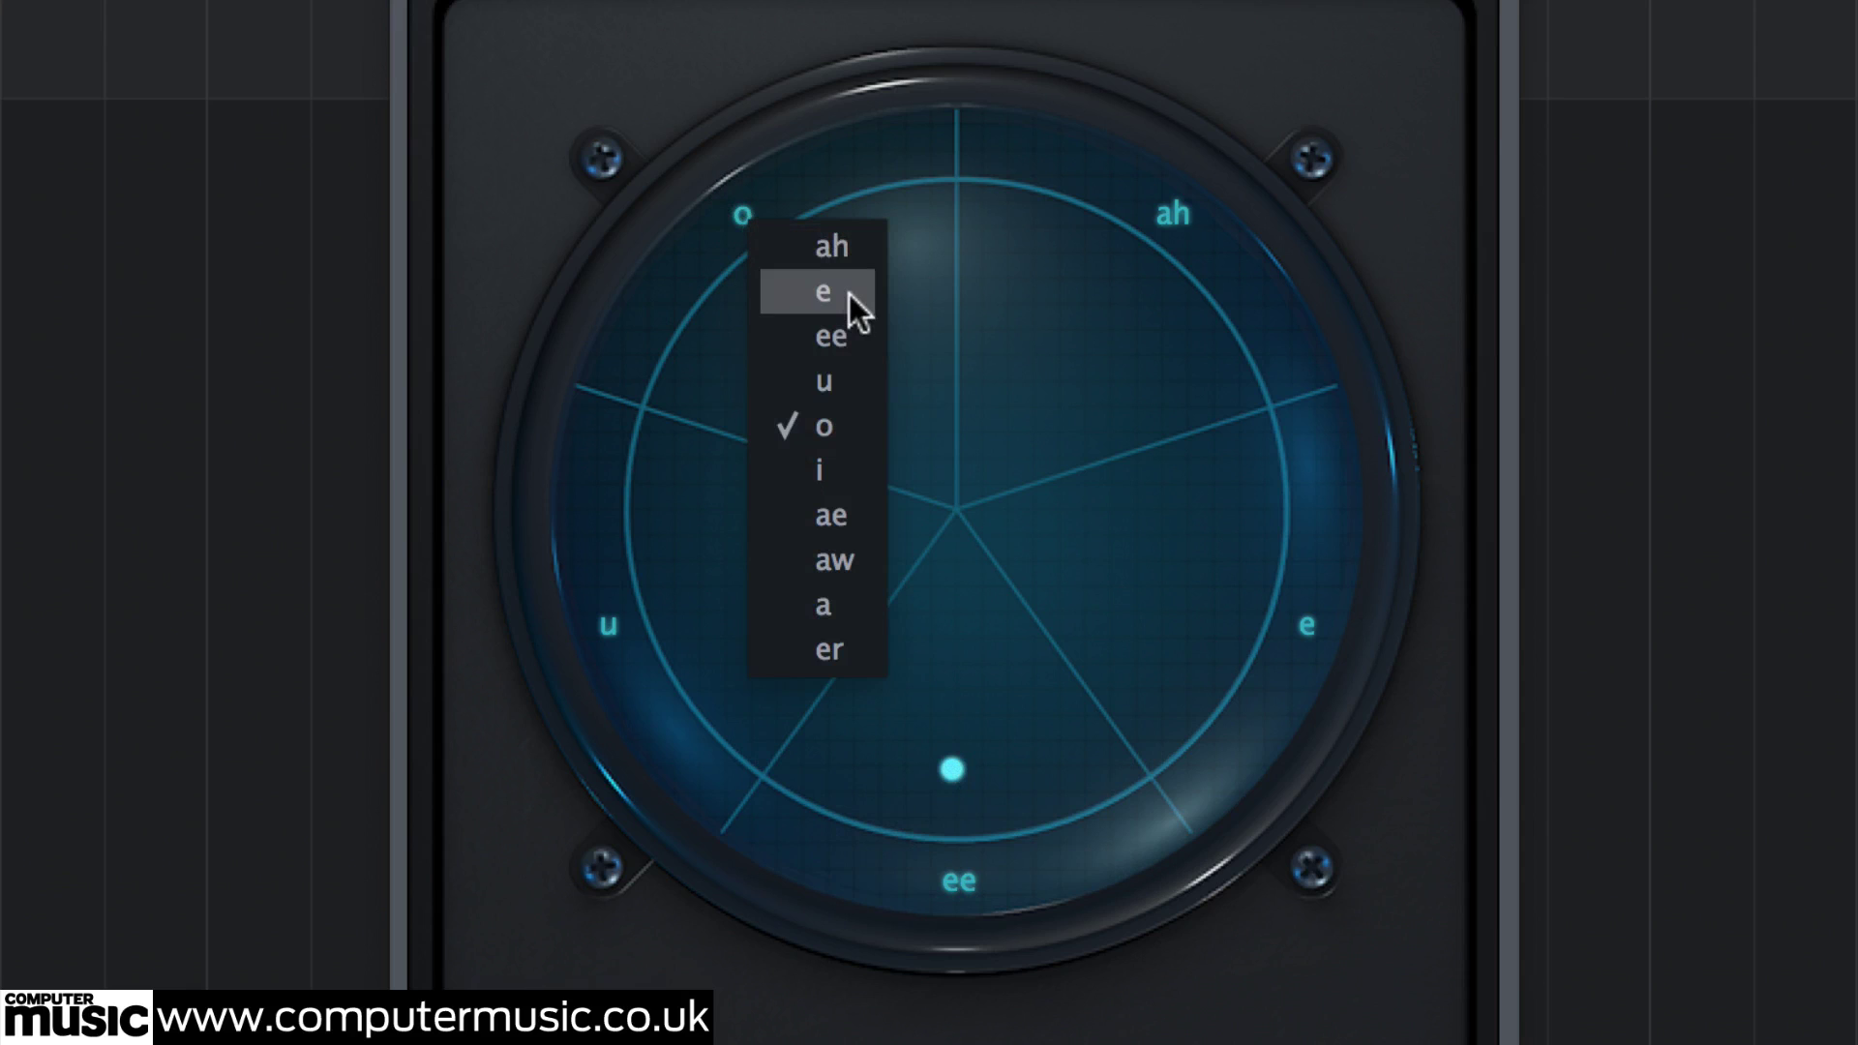
click(842, 470)
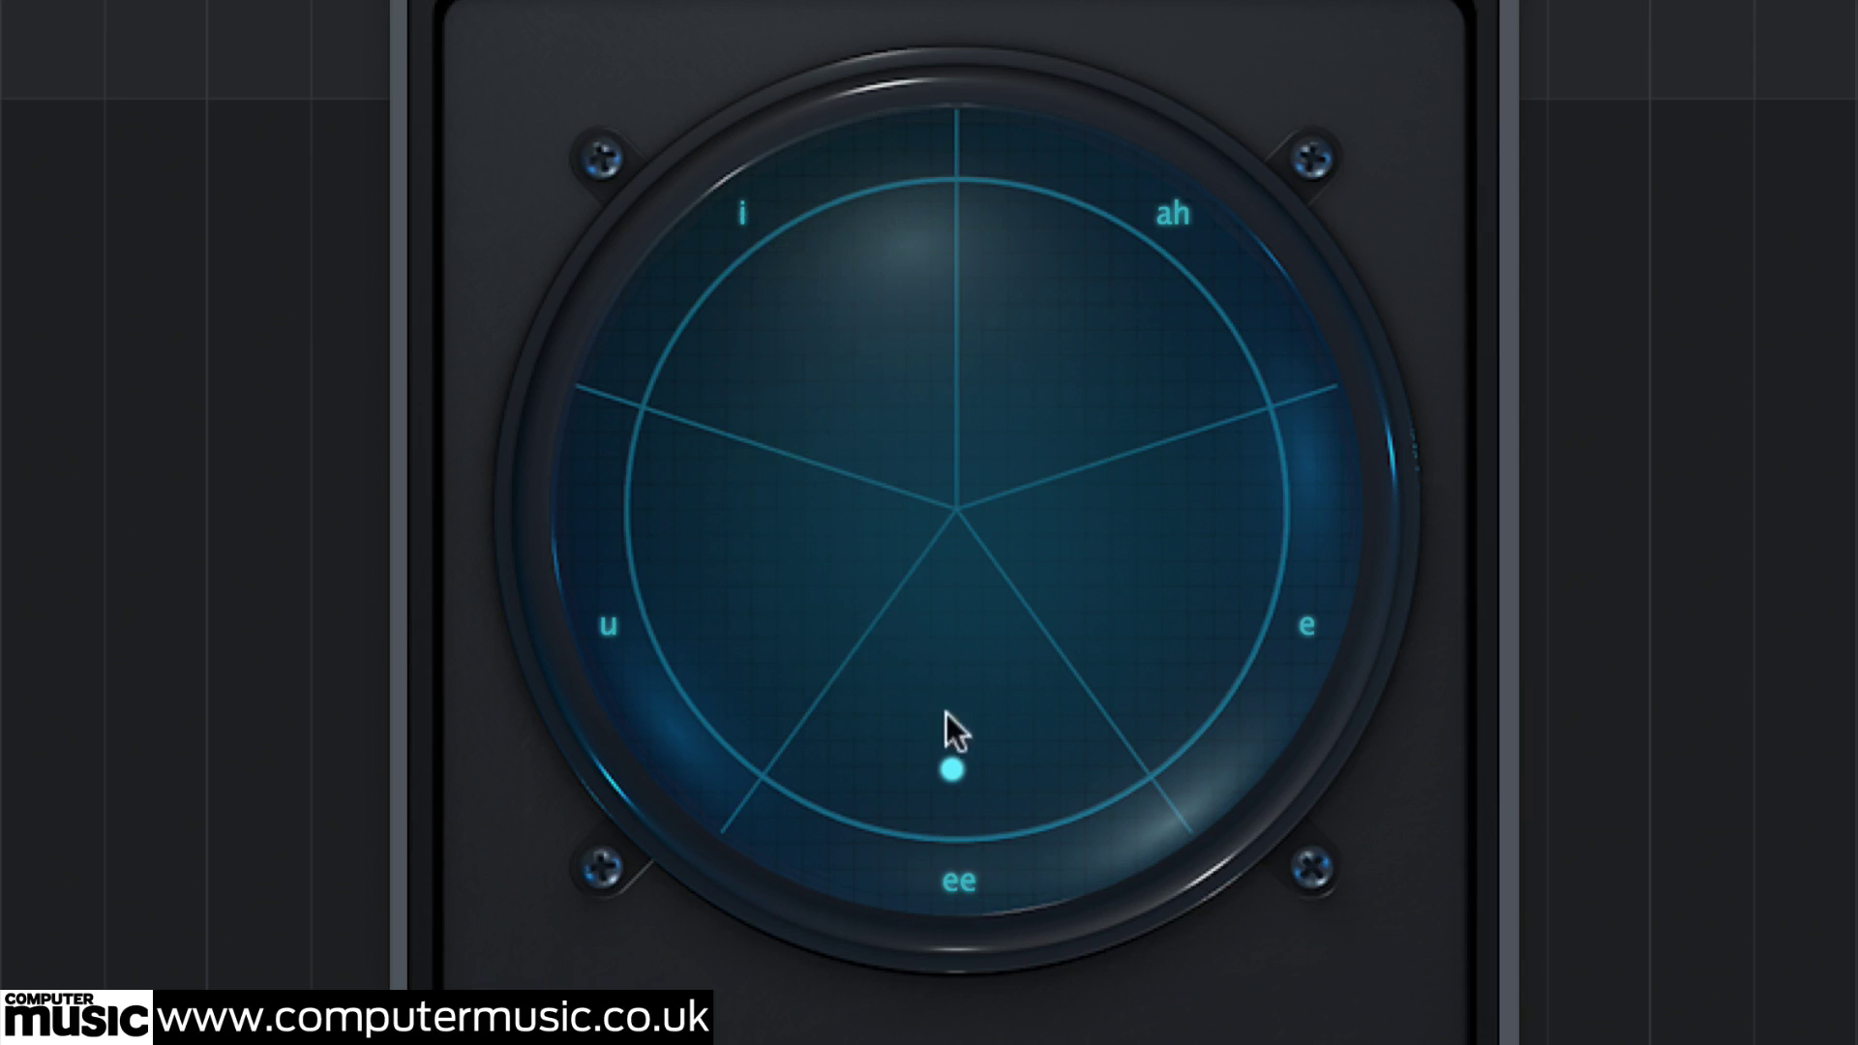
drag(779, 242, 662, 311)
click(739, 211)
click(788, 498)
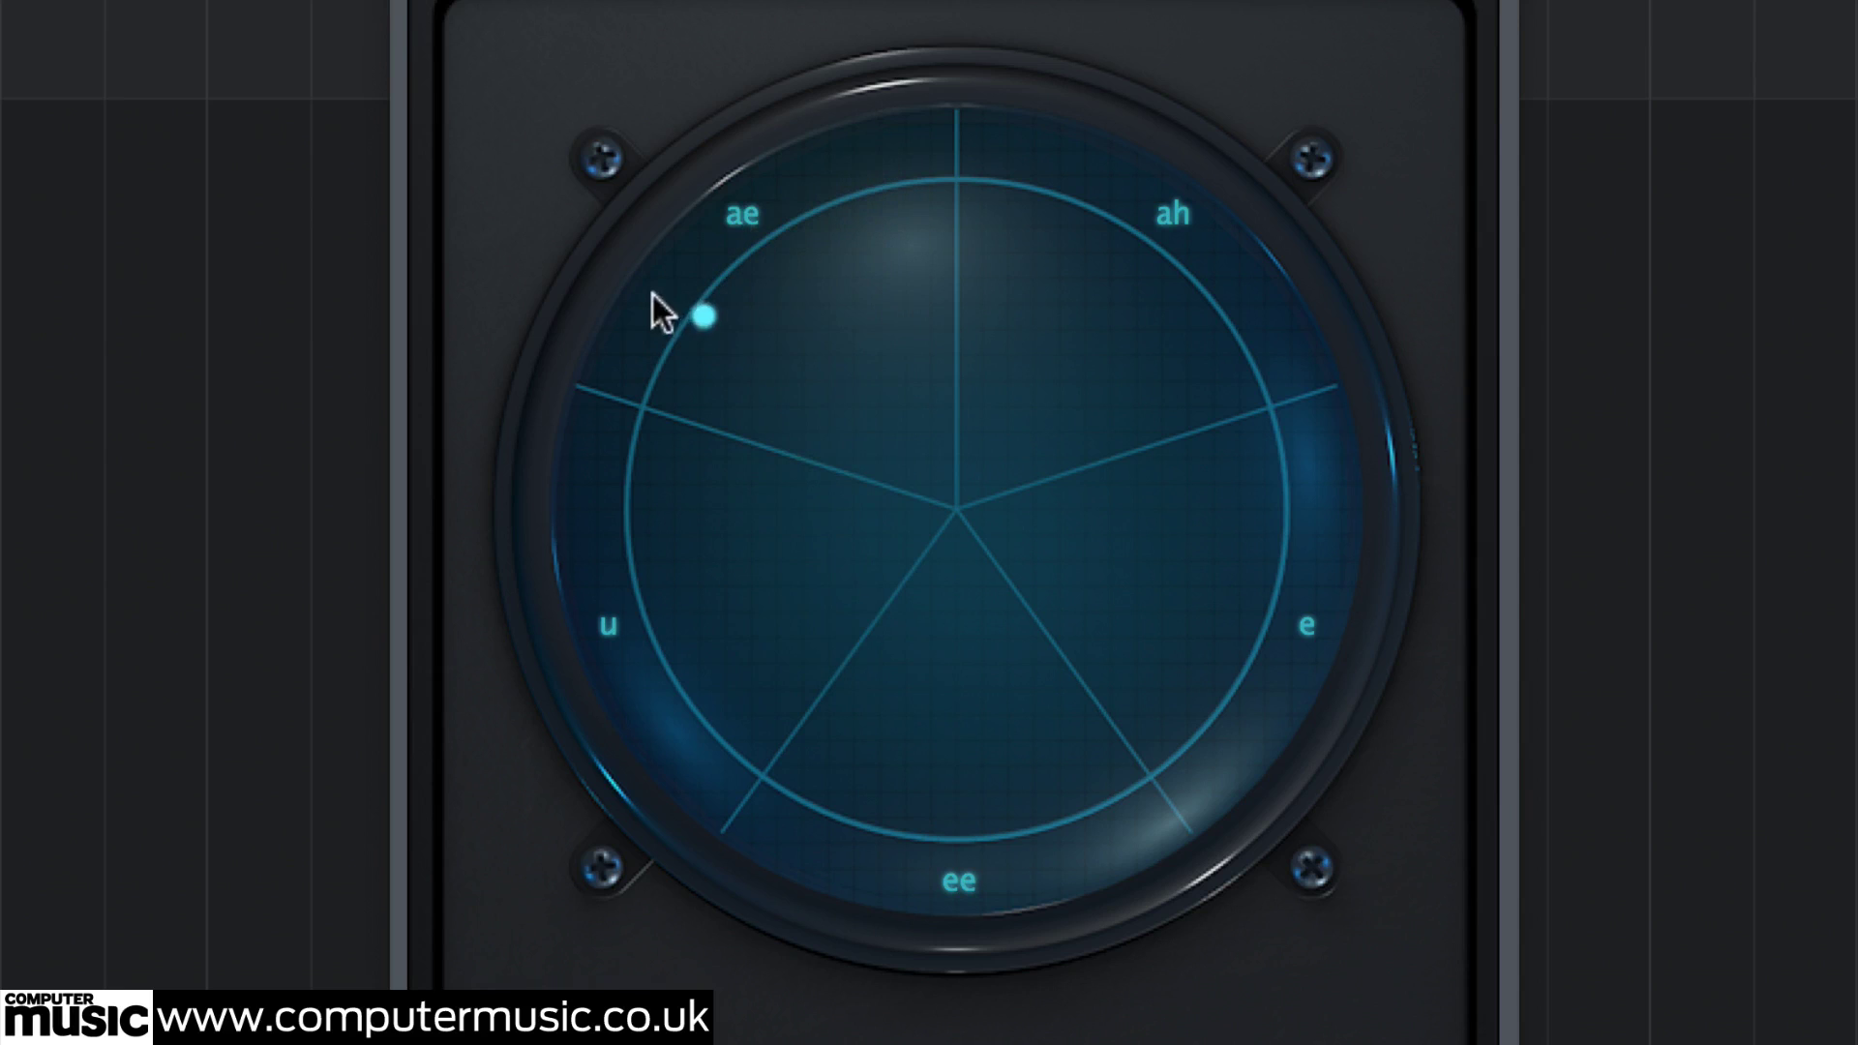
click(738, 209)
click(820, 552)
click(745, 211)
click(807, 594)
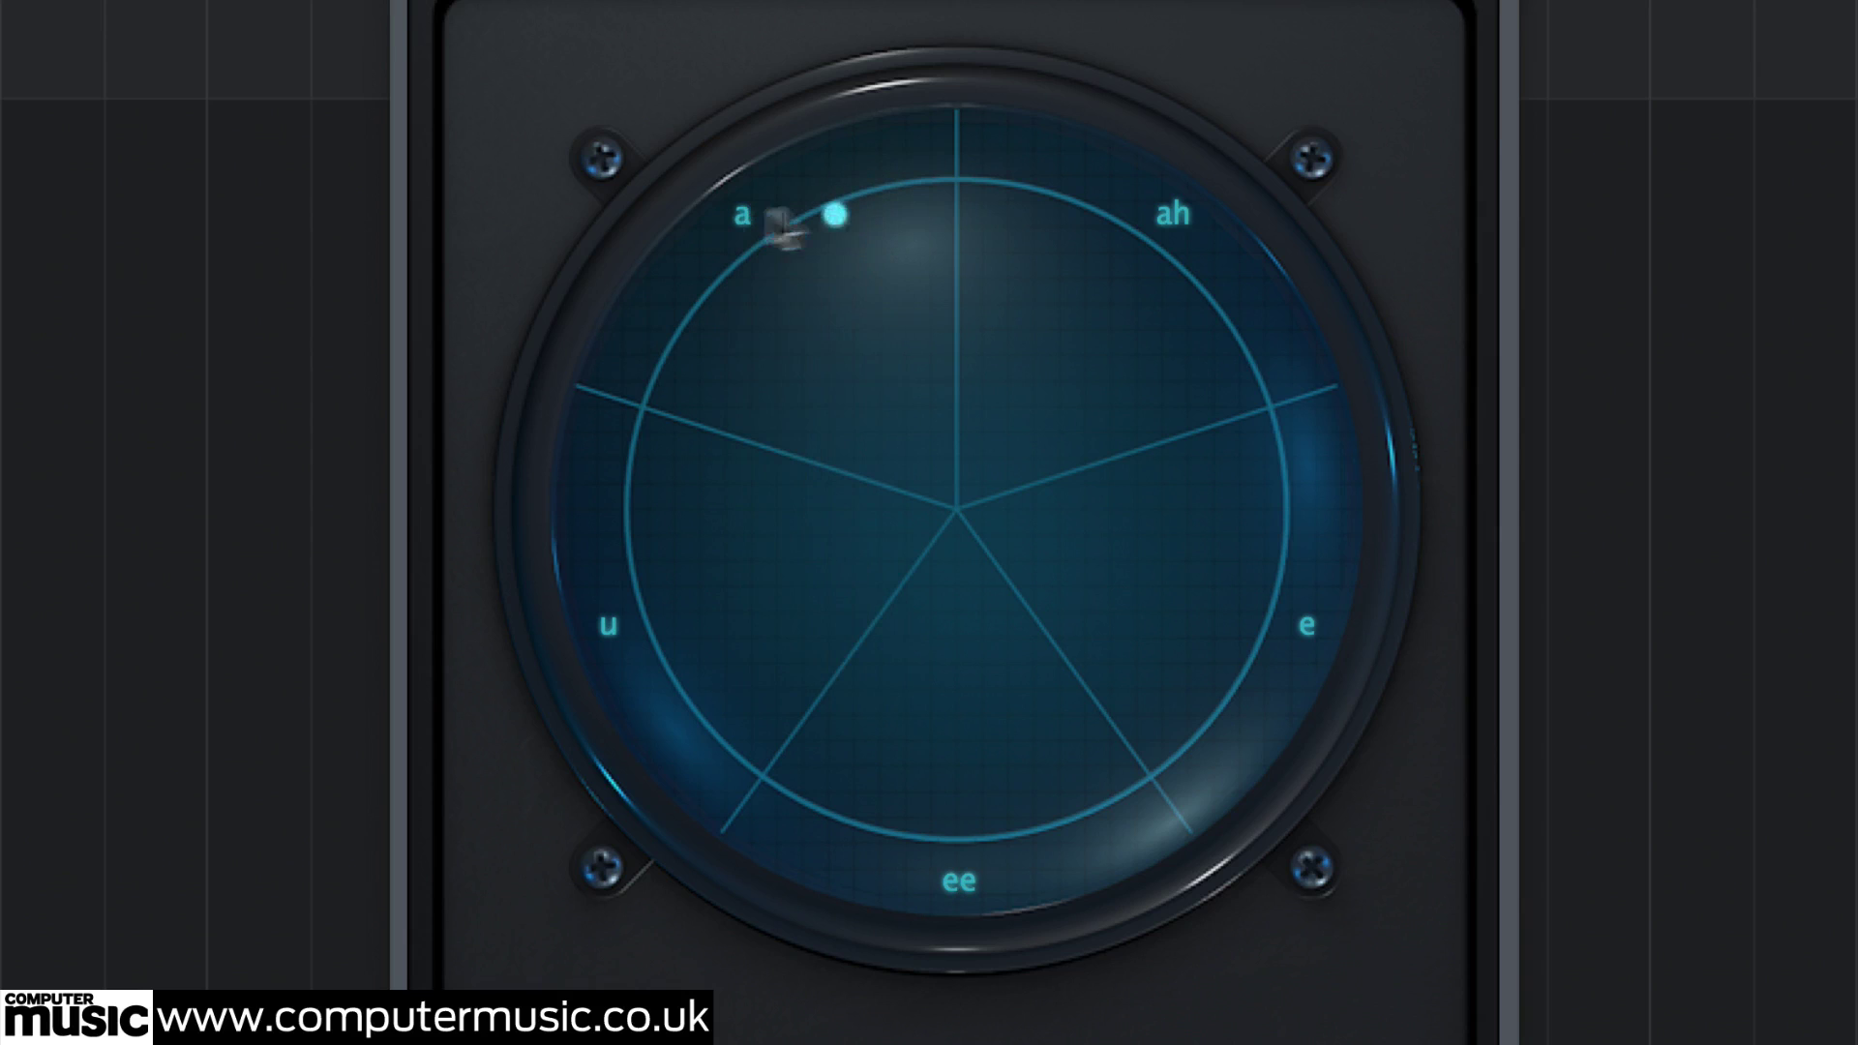
click(743, 215)
click(819, 637)
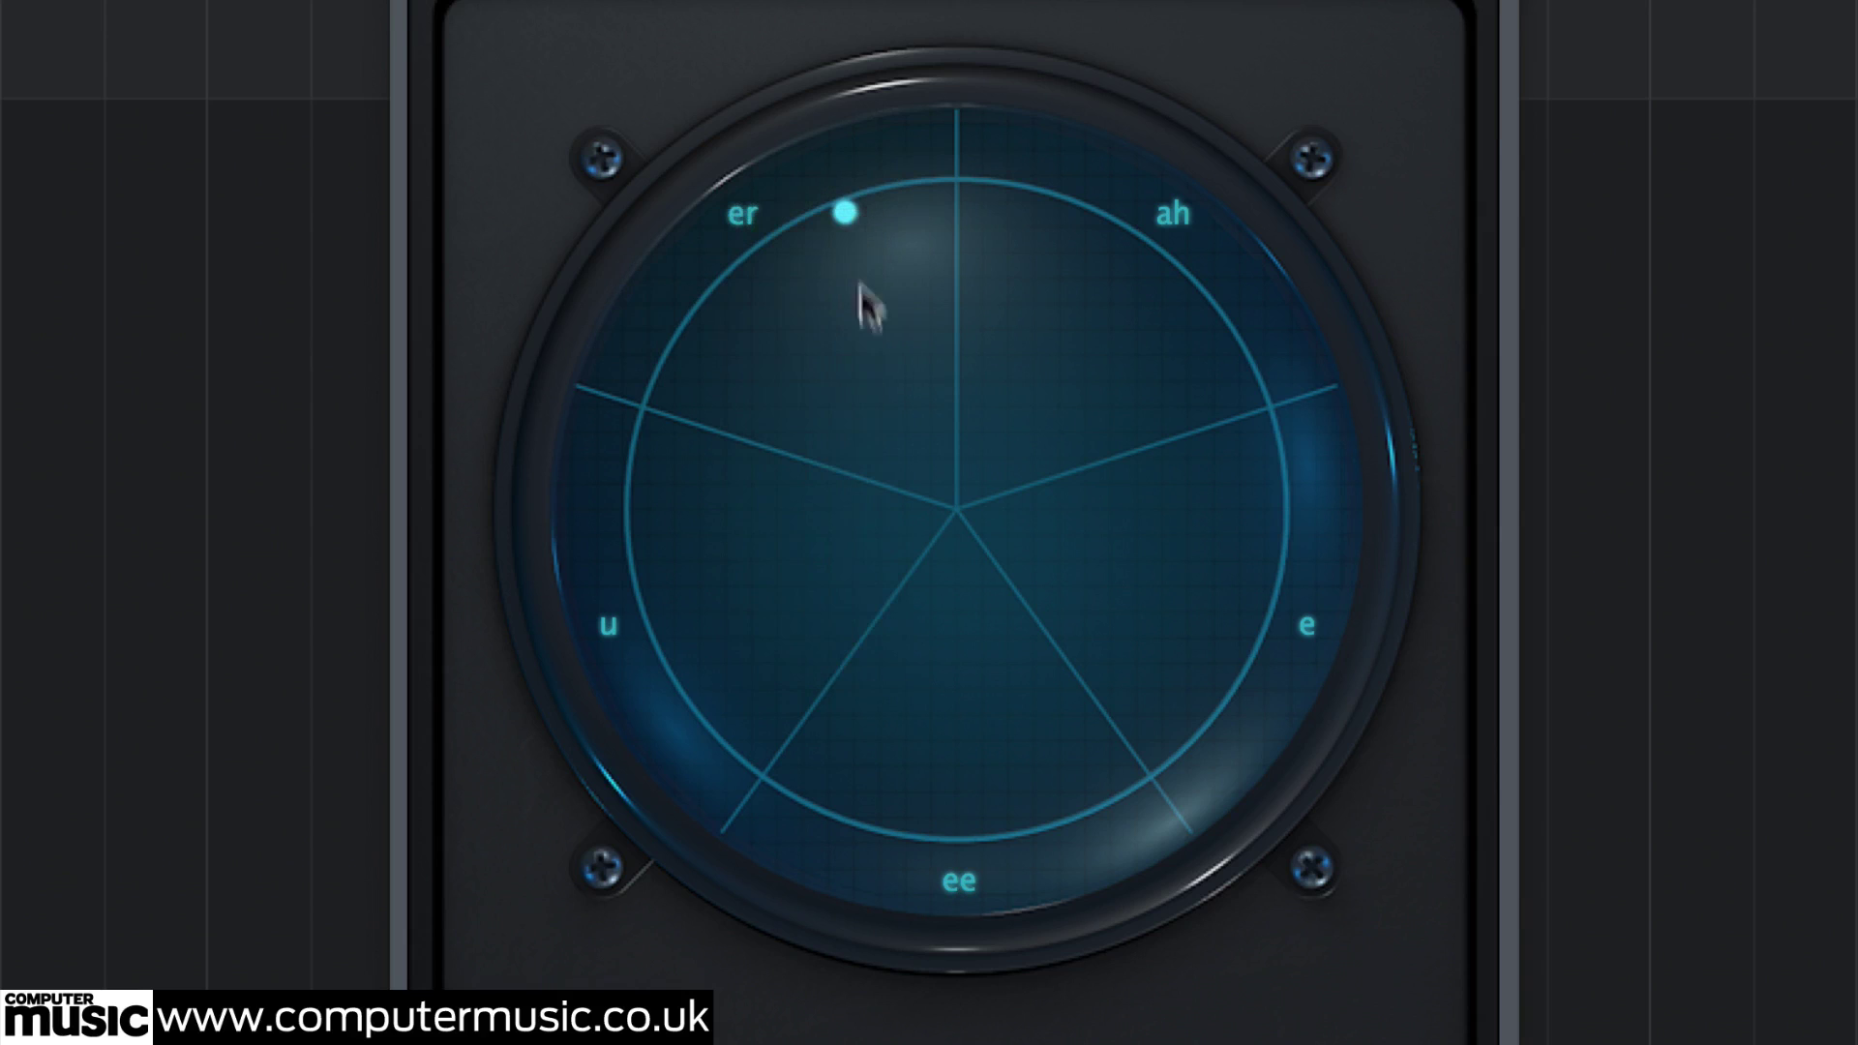
Set the orb's upper-left segment to ee and sweep the formant point across it towards the ah segment.
click(737, 214)
click(825, 320)
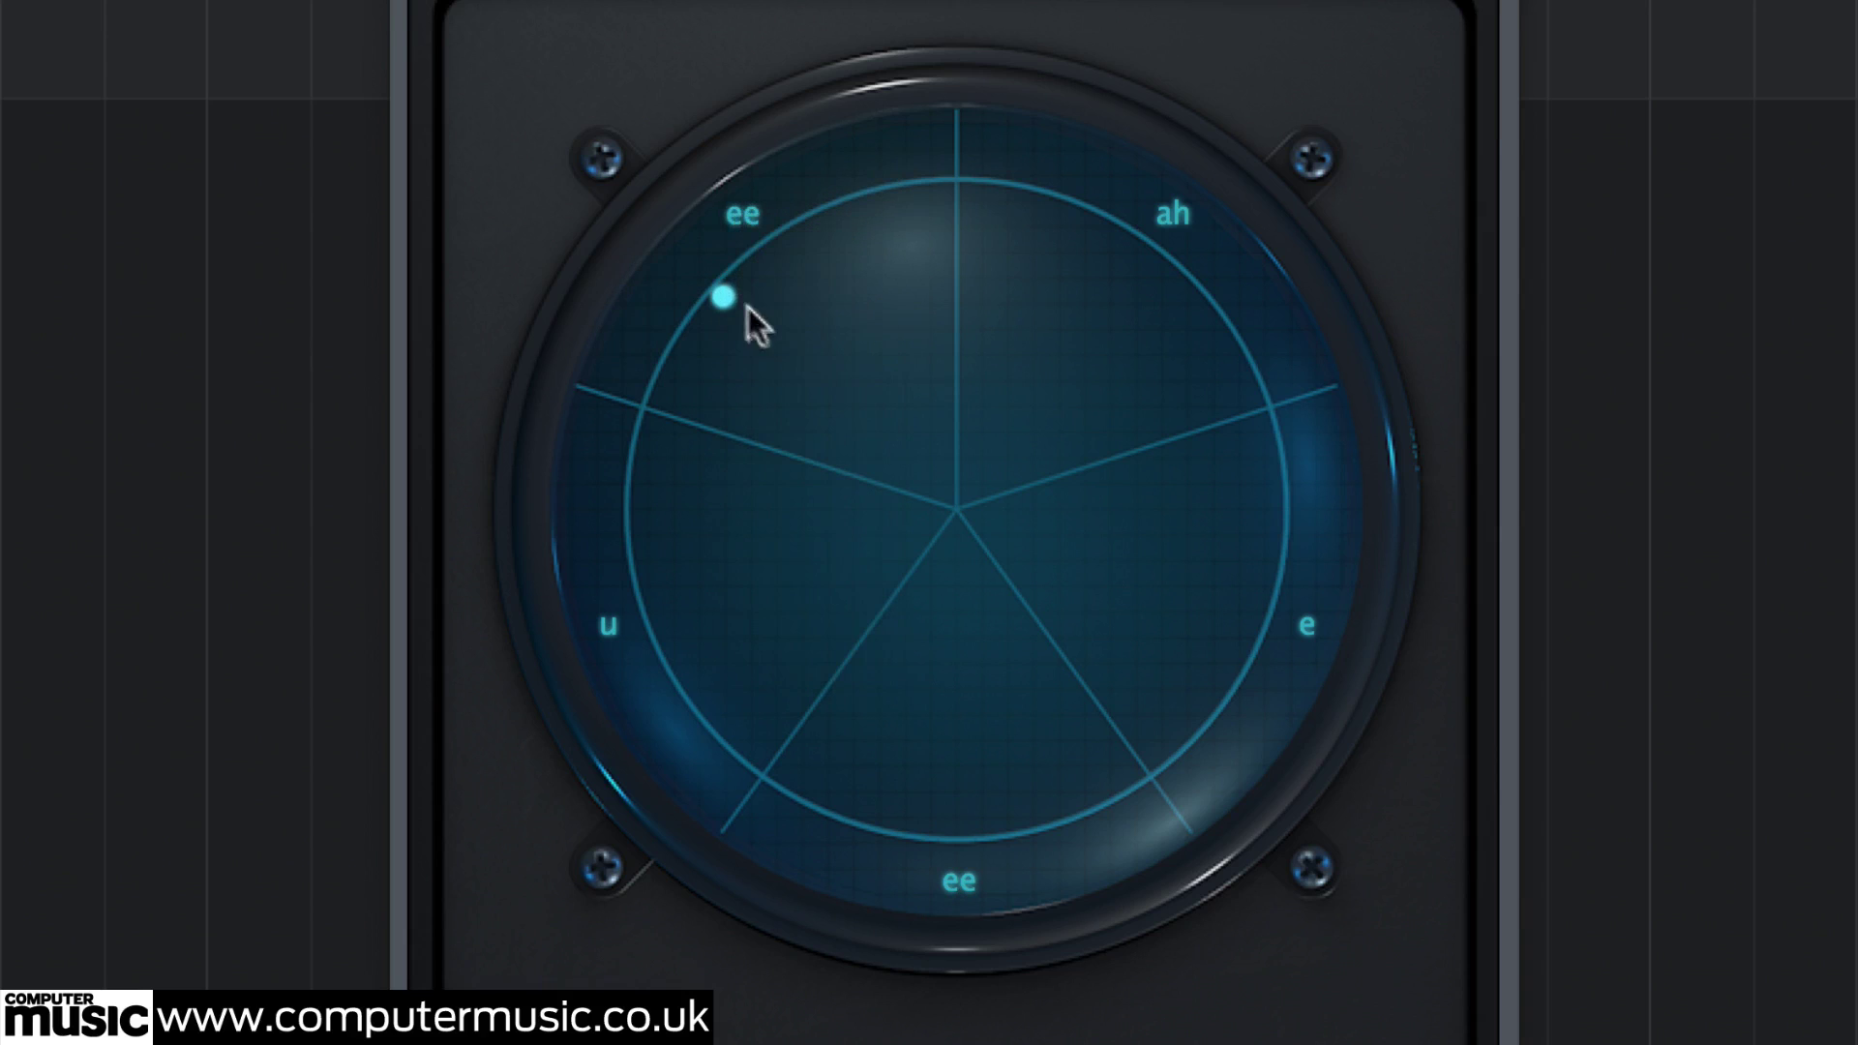
drag(860, 185, 602, 410)
drag(692, 299, 1177, 271)
Change the orb's ah segment to e and sweep the formant point back to the ee segment beside it.
click(1175, 212)
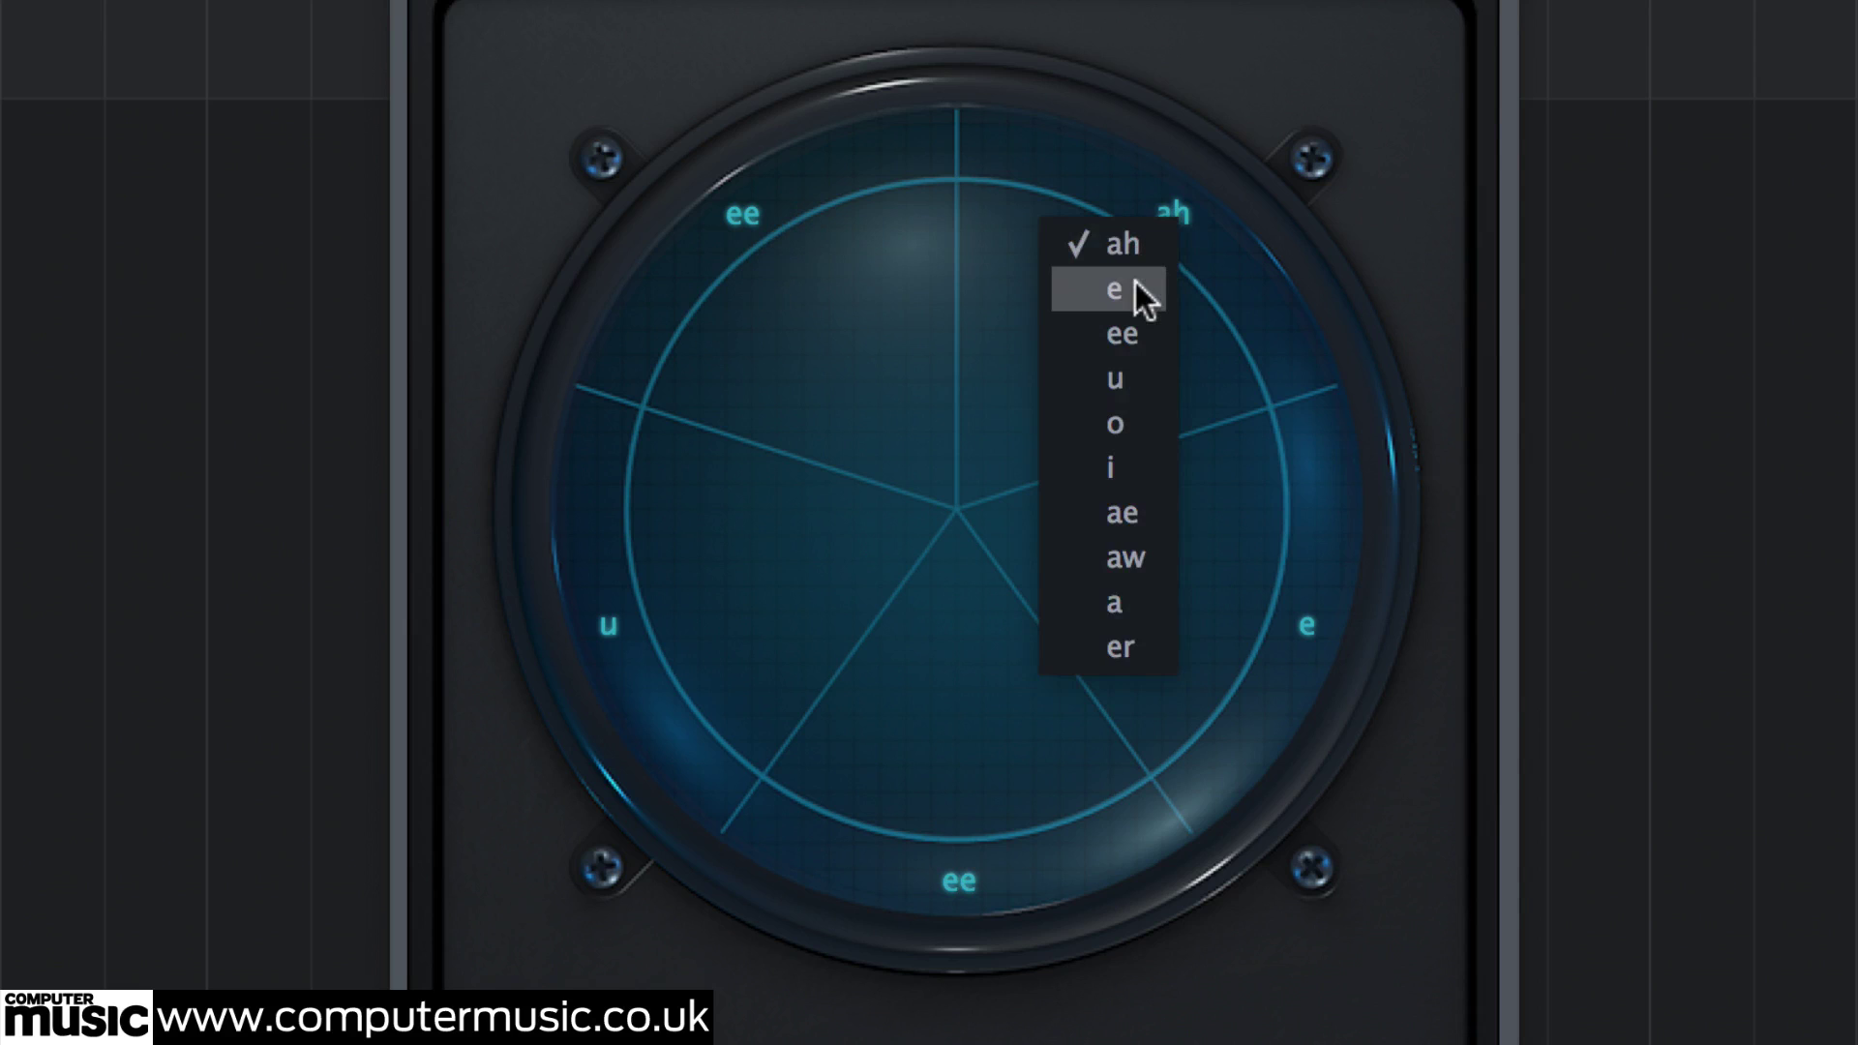
click(1147, 285)
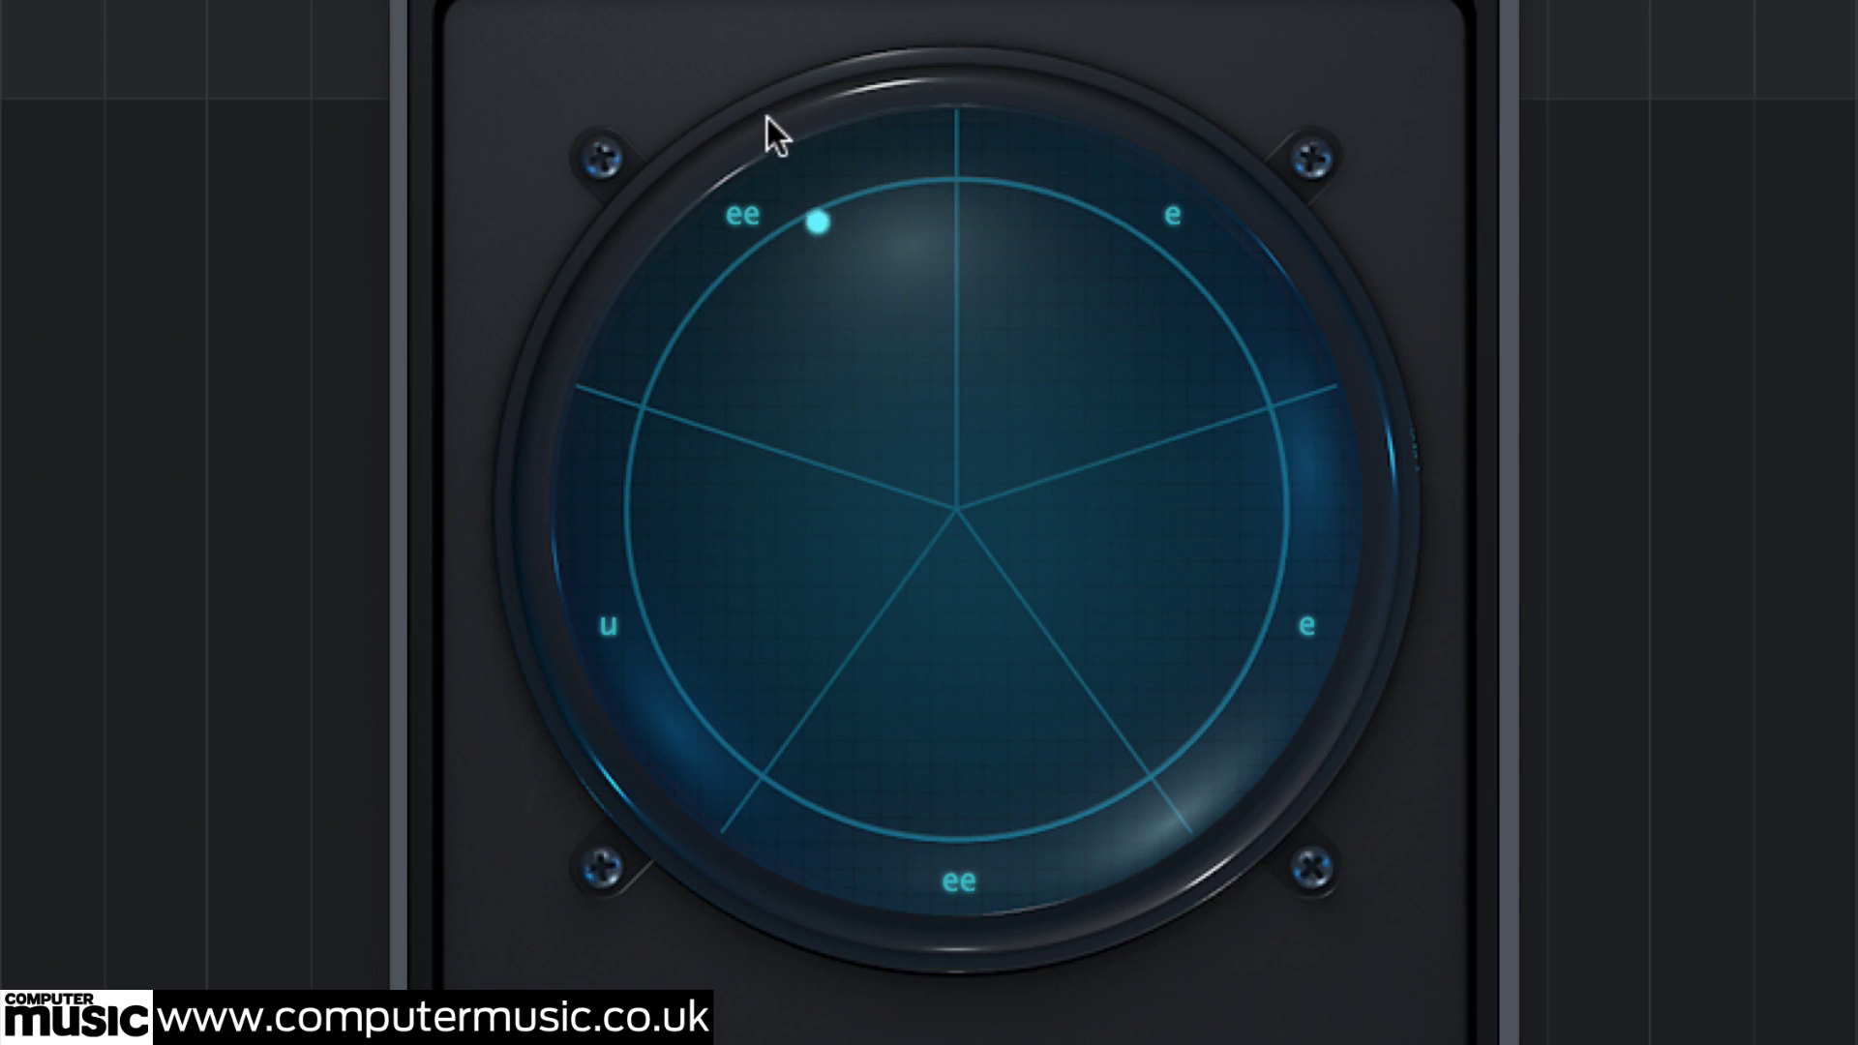
mouse_move(769, 118)
mouse_down()
mouse_move(1113, 155)
mouse_move(764, 114)
mouse_up()
Set the orb's bottom segment to er and sweep the formant point along the rim between u and er.
click(956, 877)
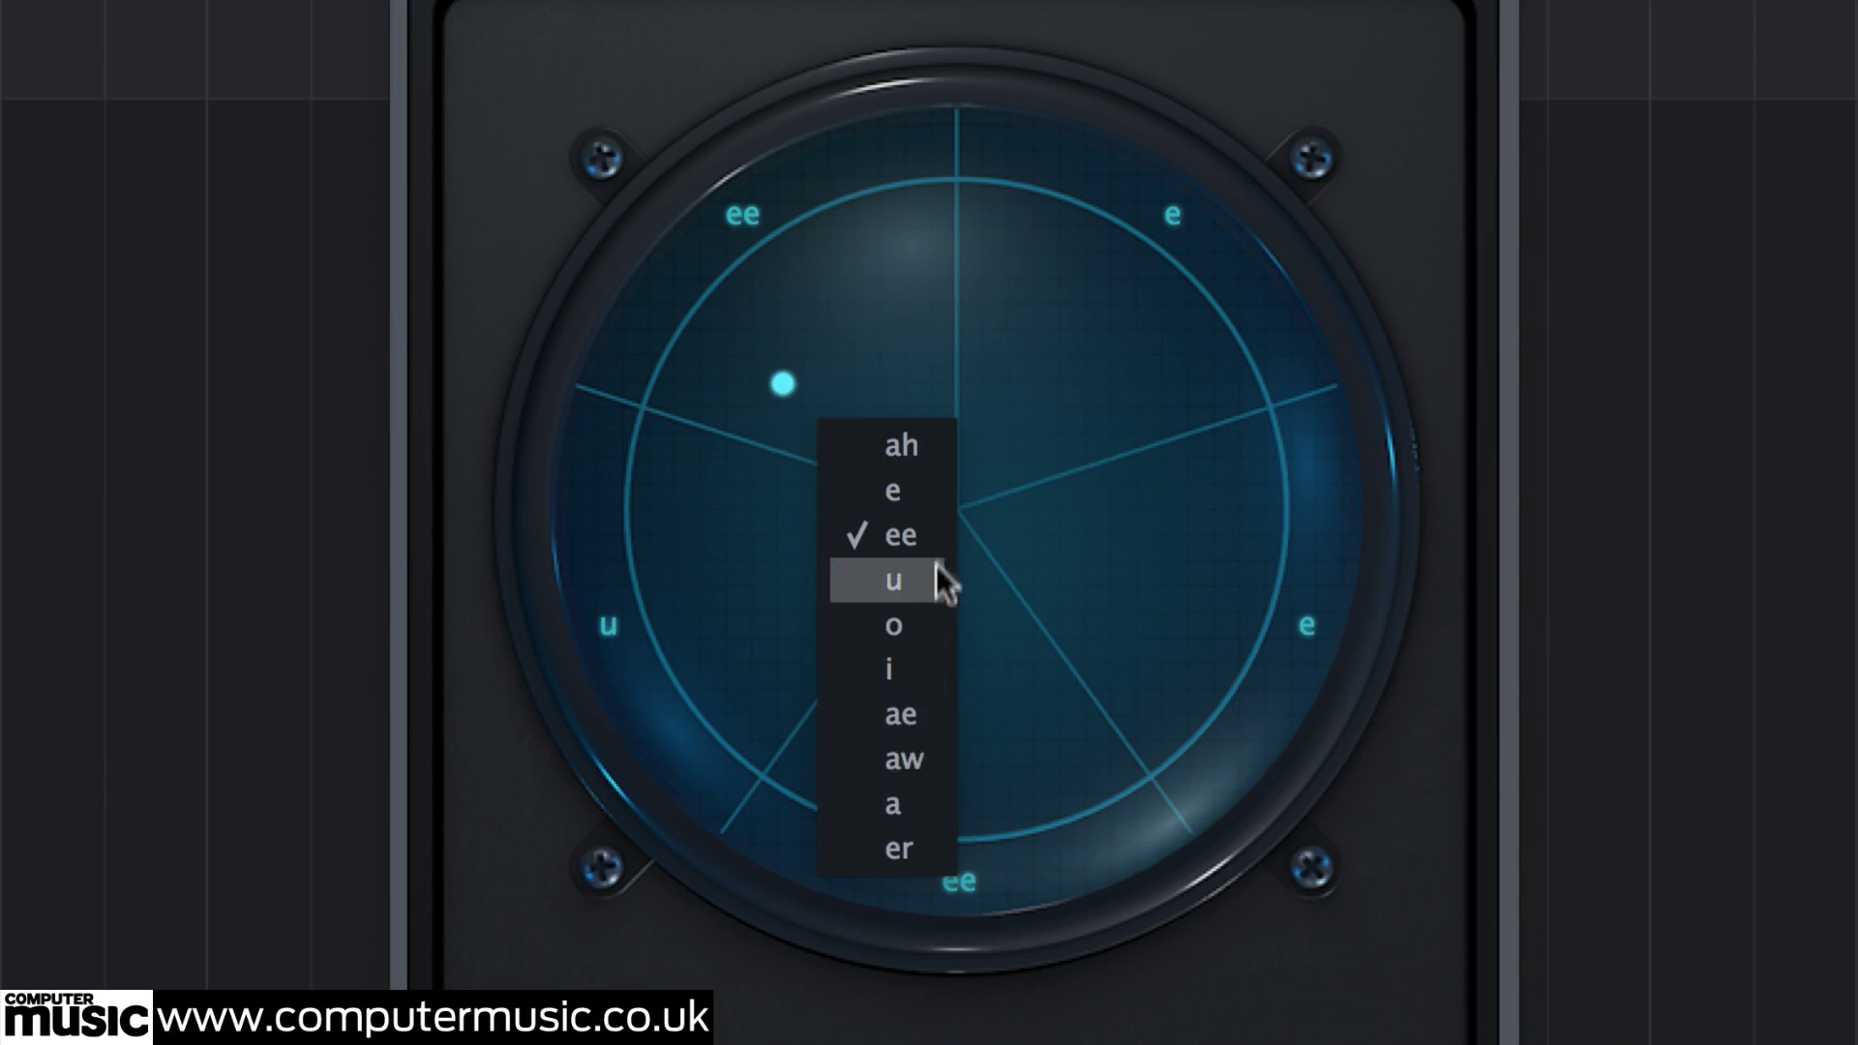
click(909, 842)
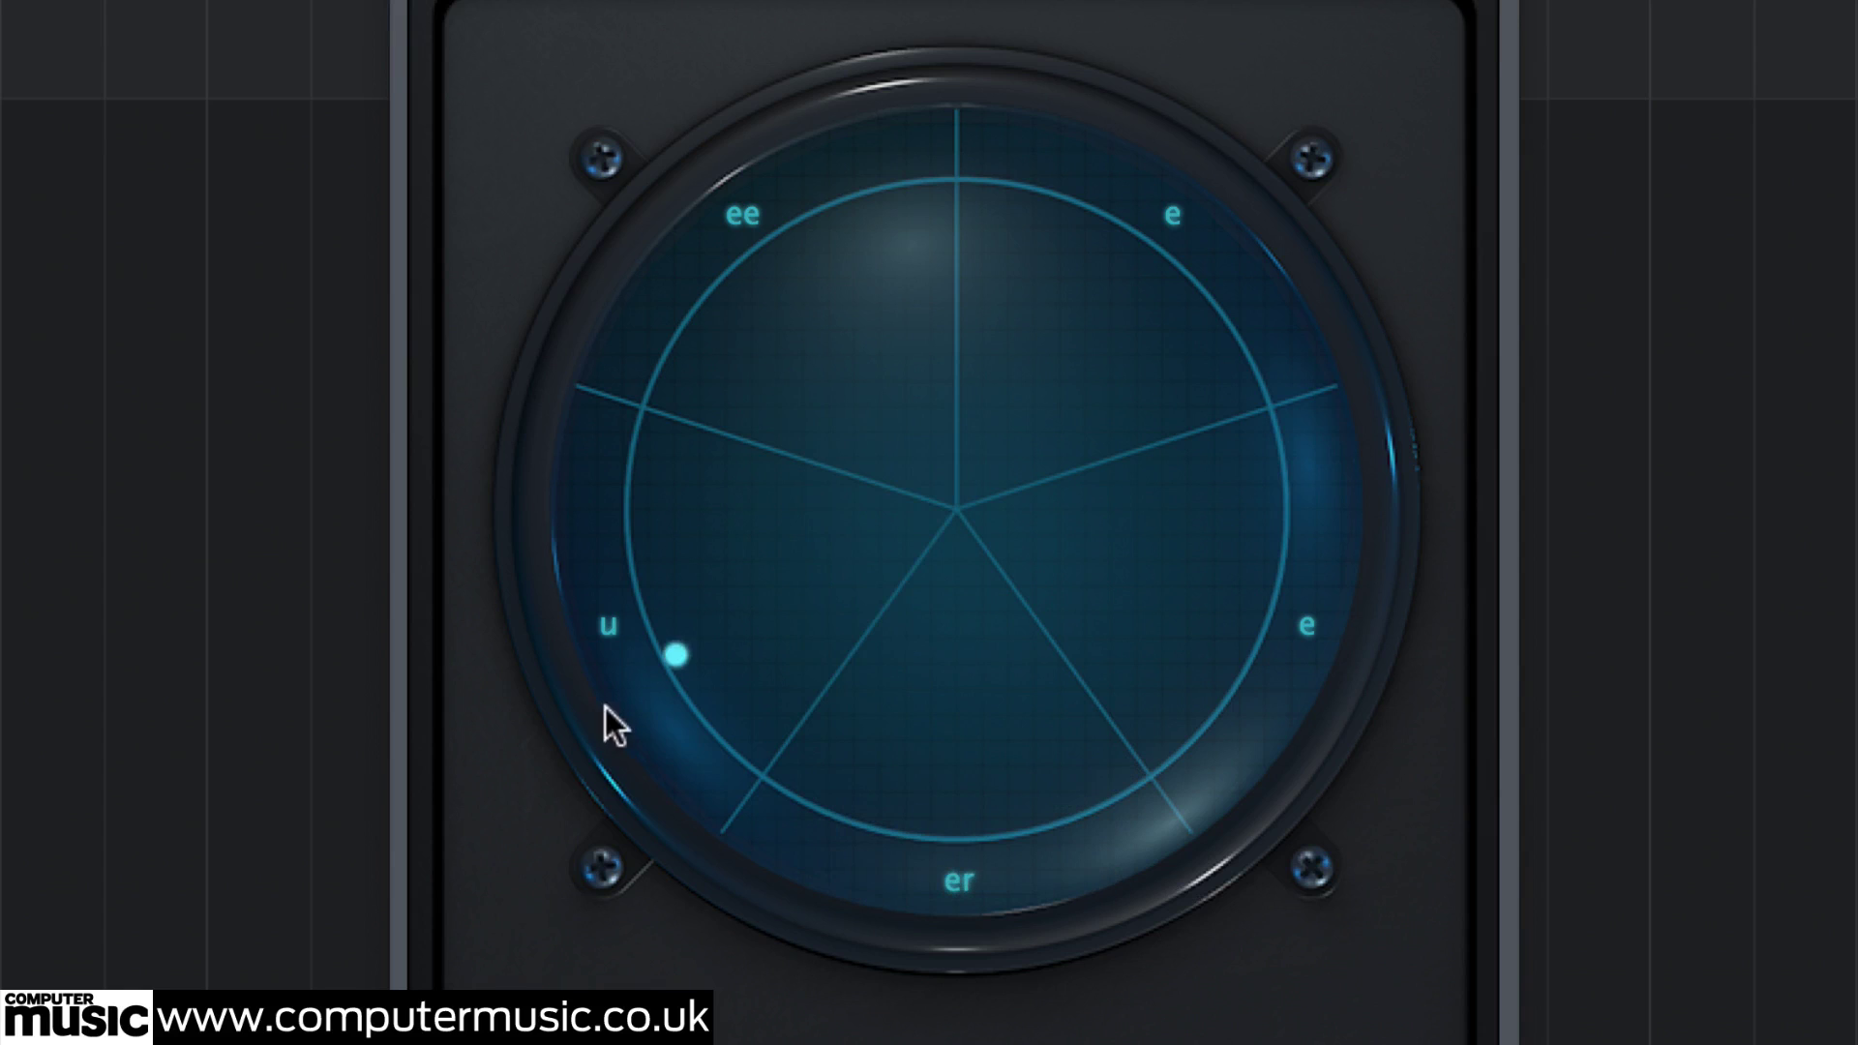
drag(605, 707, 1180, 887)
drag(888, 891, 787, 887)
Circle the formant point closely around the orb's centre to blend all five vowels subtly.
drag(898, 627, 892, 511)
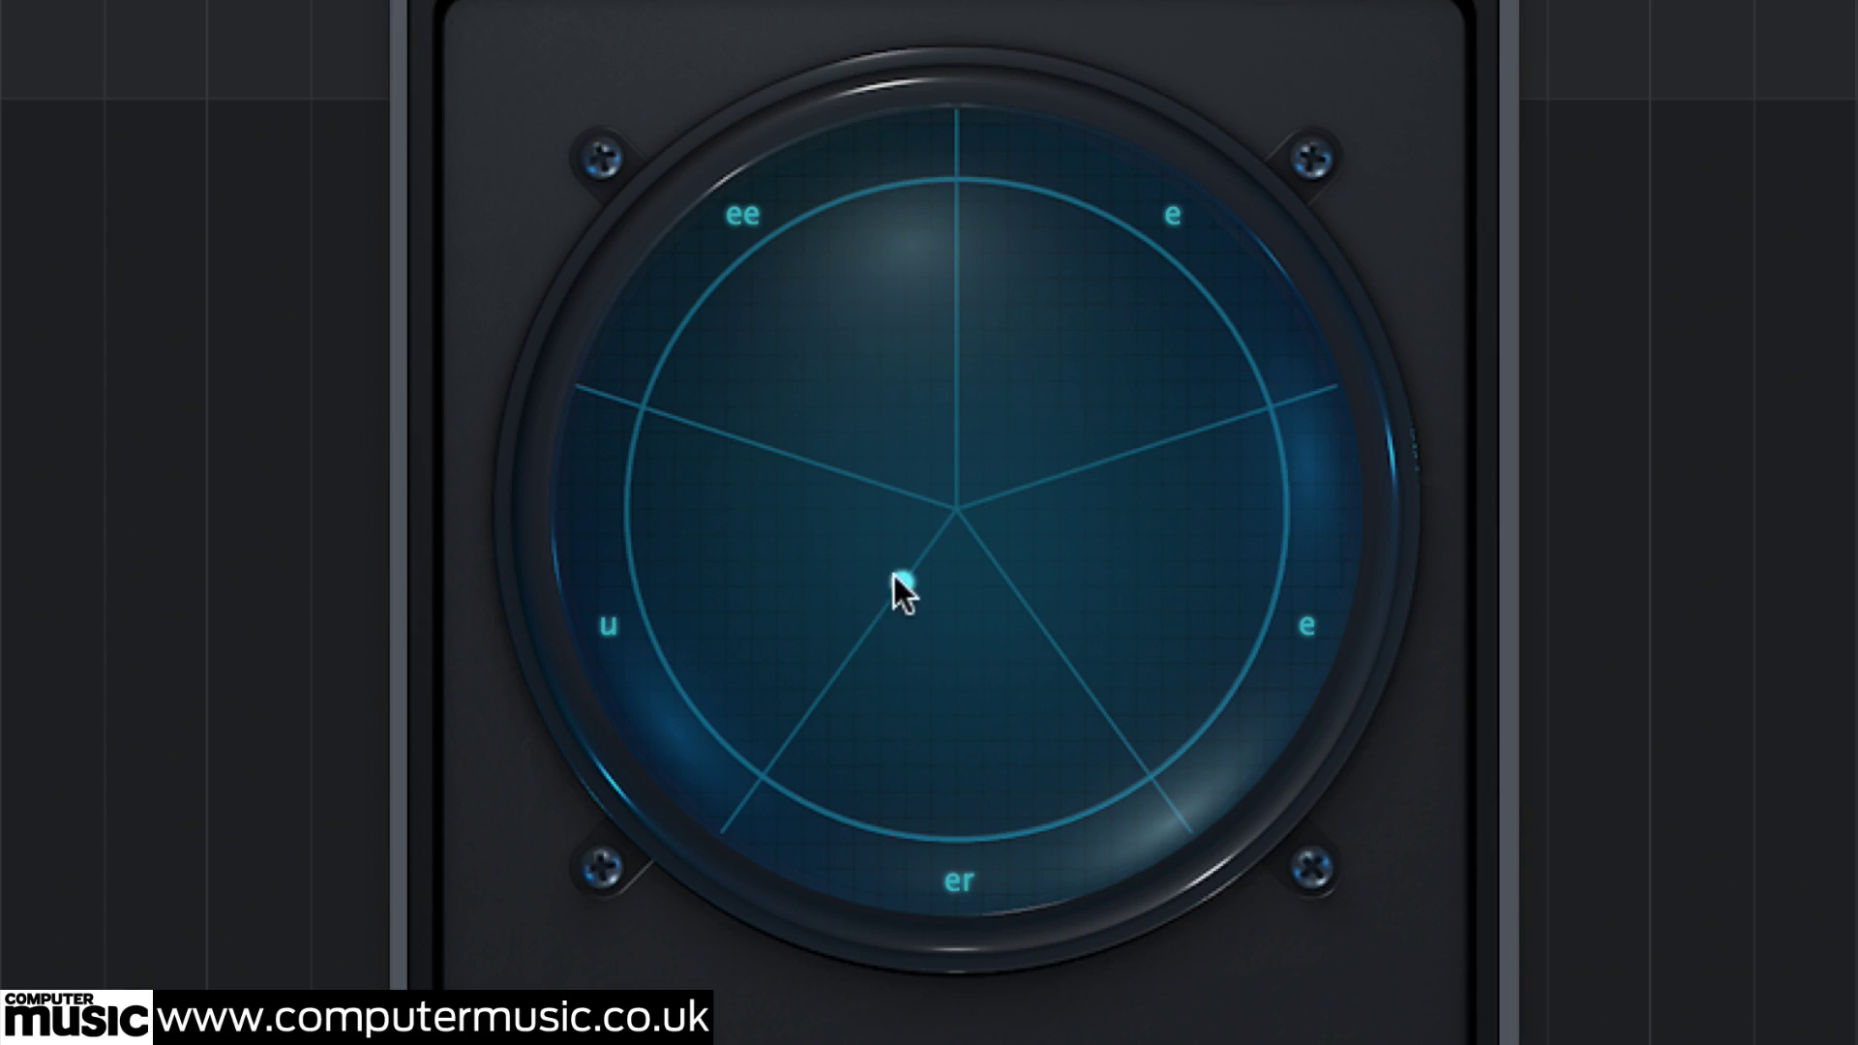
drag(907, 554, 987, 372)
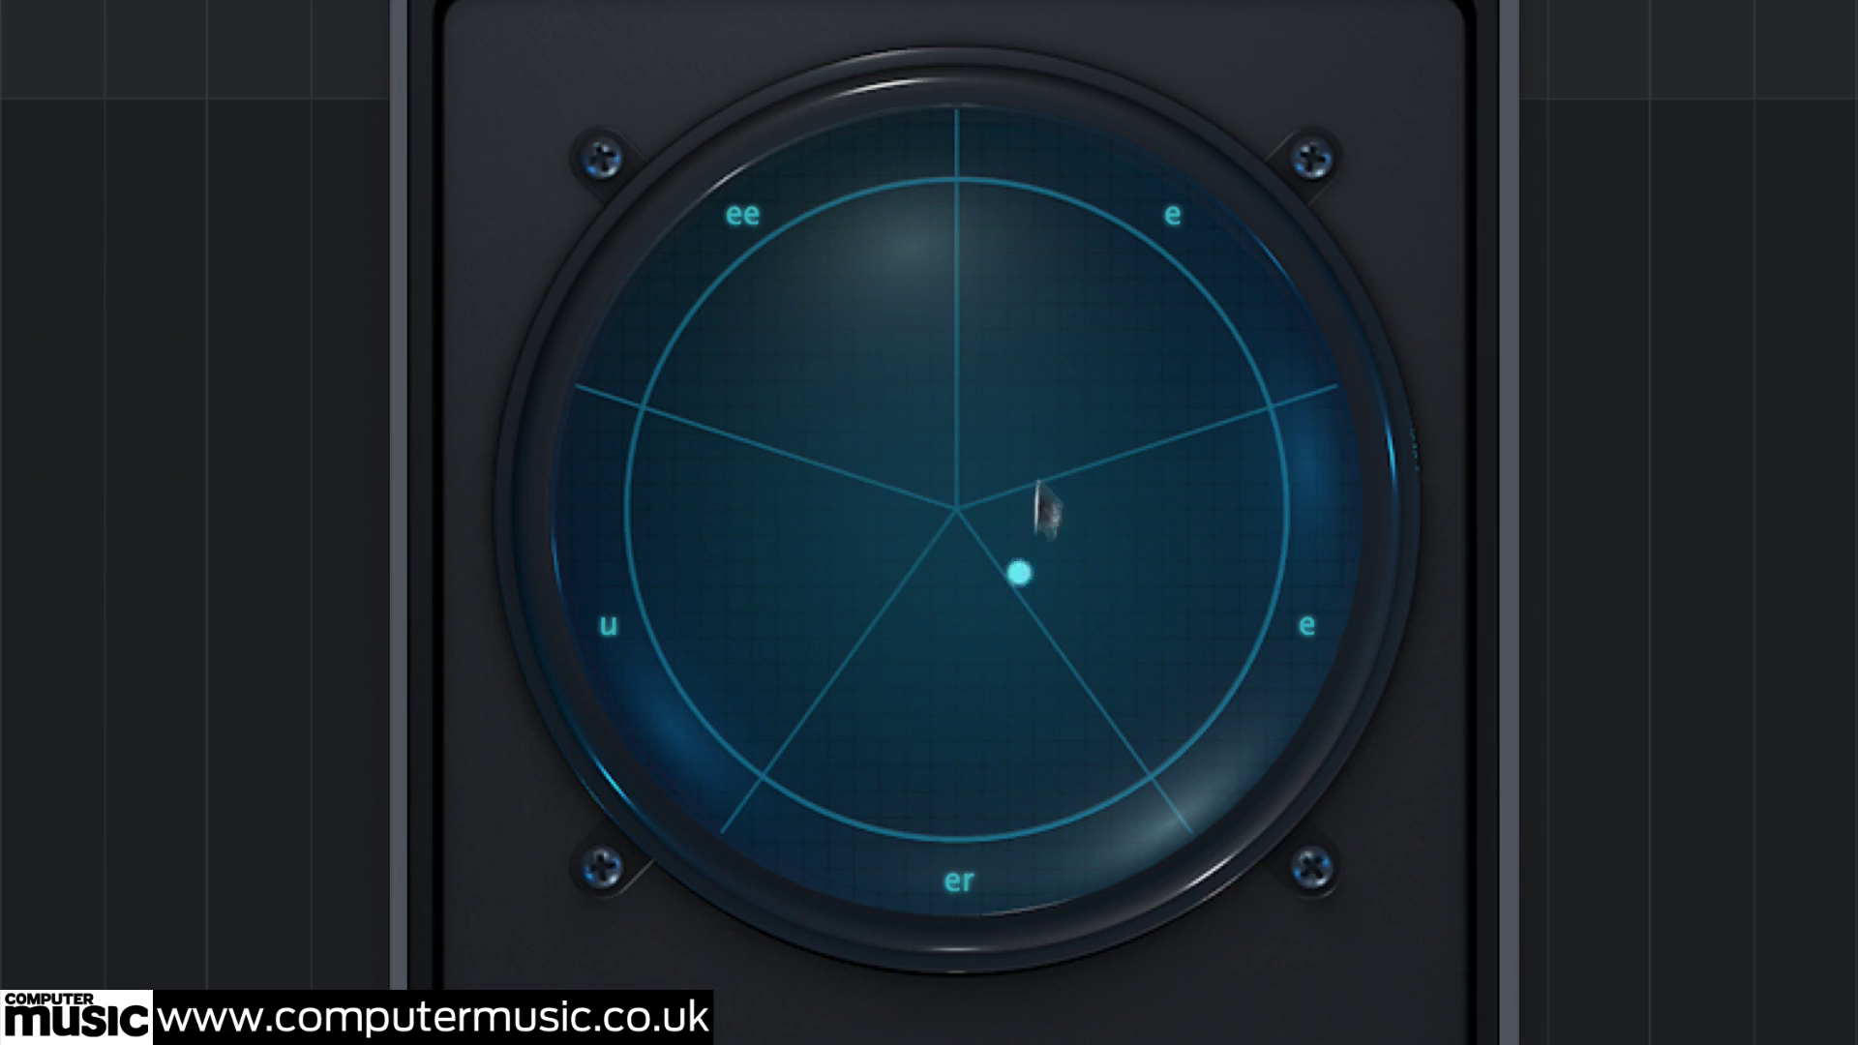
drag(1043, 505, 1108, 533)
drag(890, 431, 894, 478)
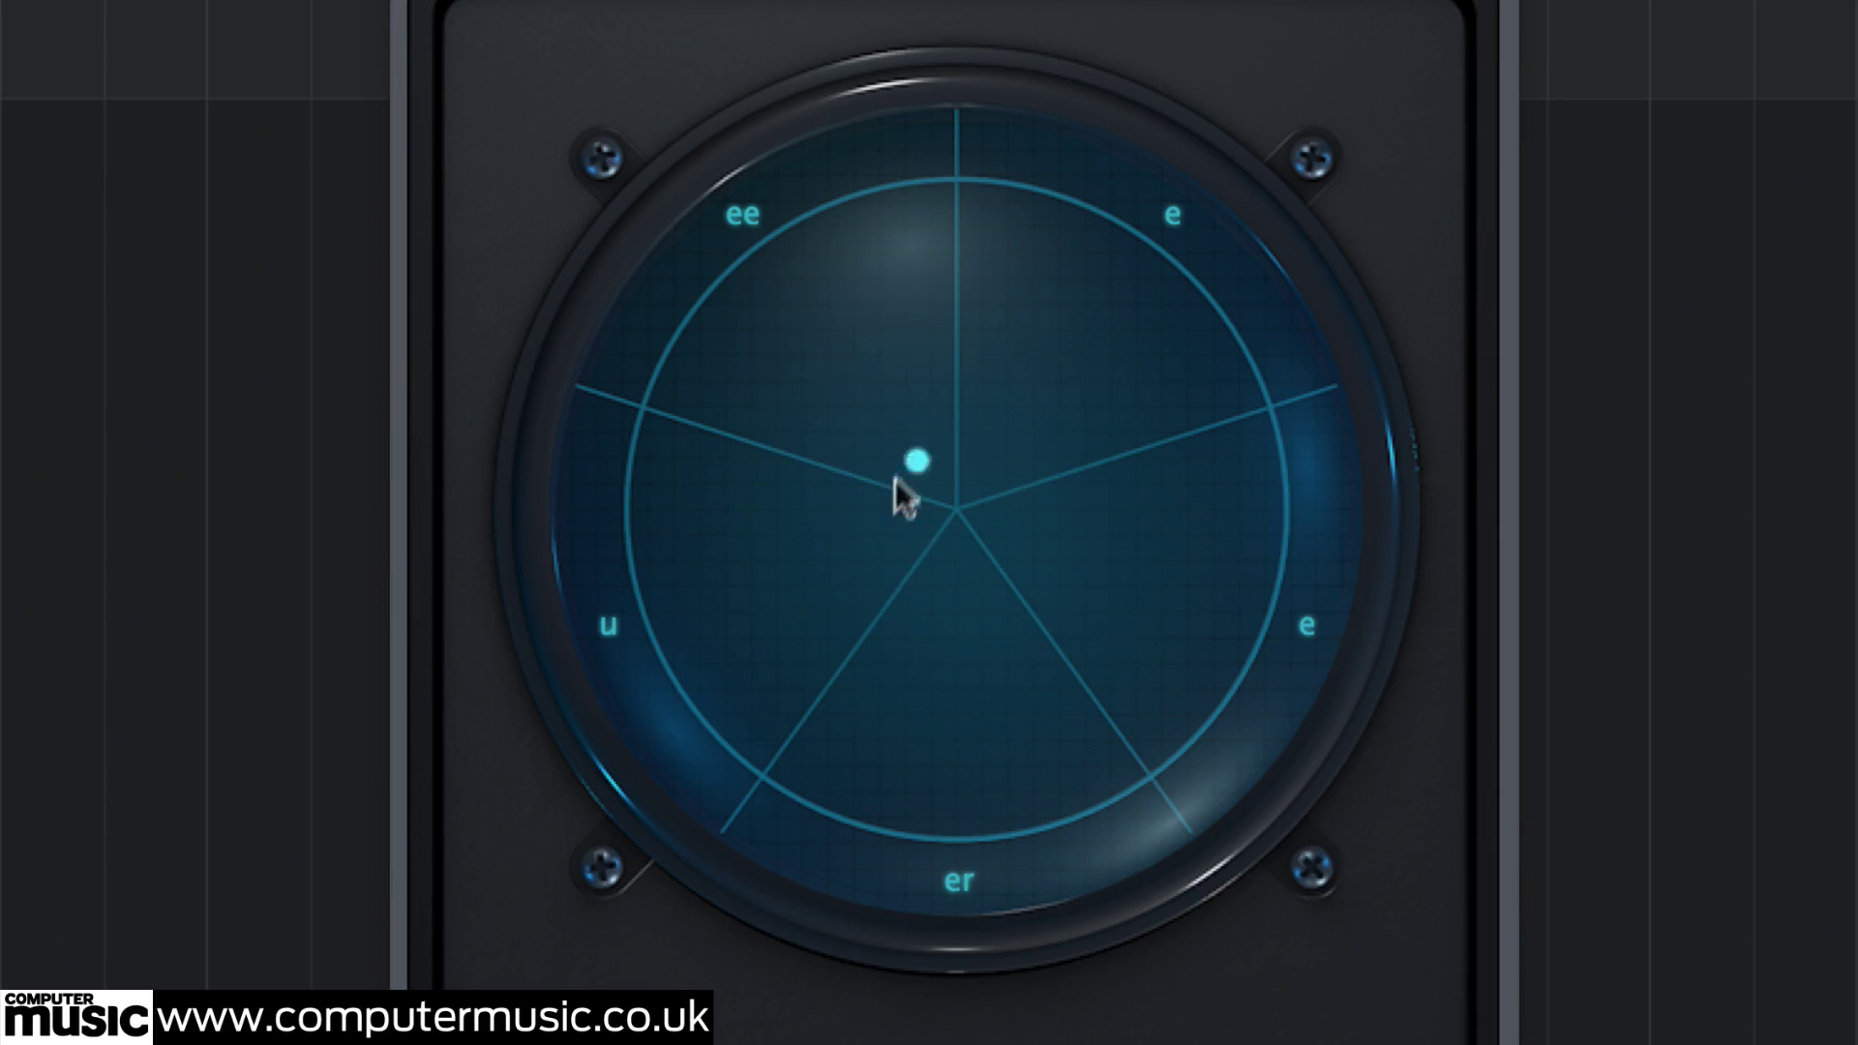
drag(907, 544, 940, 538)
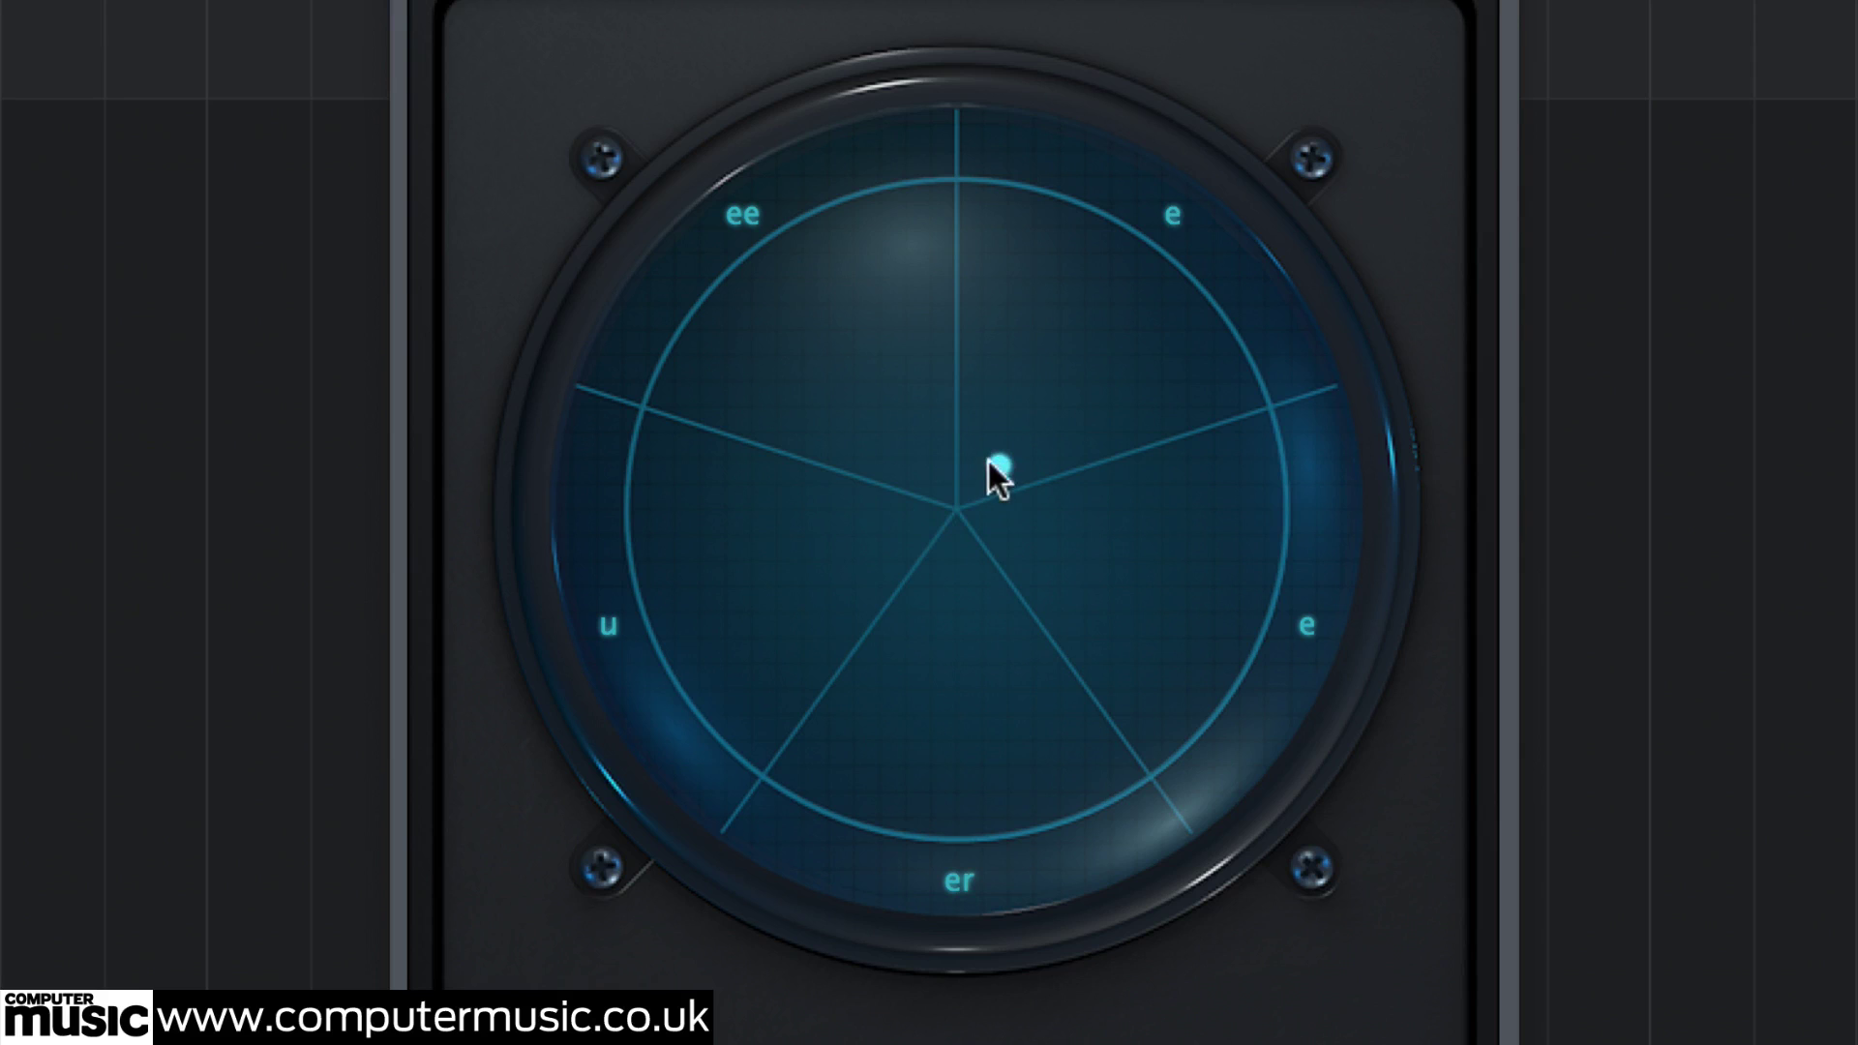
Sweep the formant point widely between the orb's centre and rim across the ee, u, er and e segments.
drag(1086, 447, 824, 259)
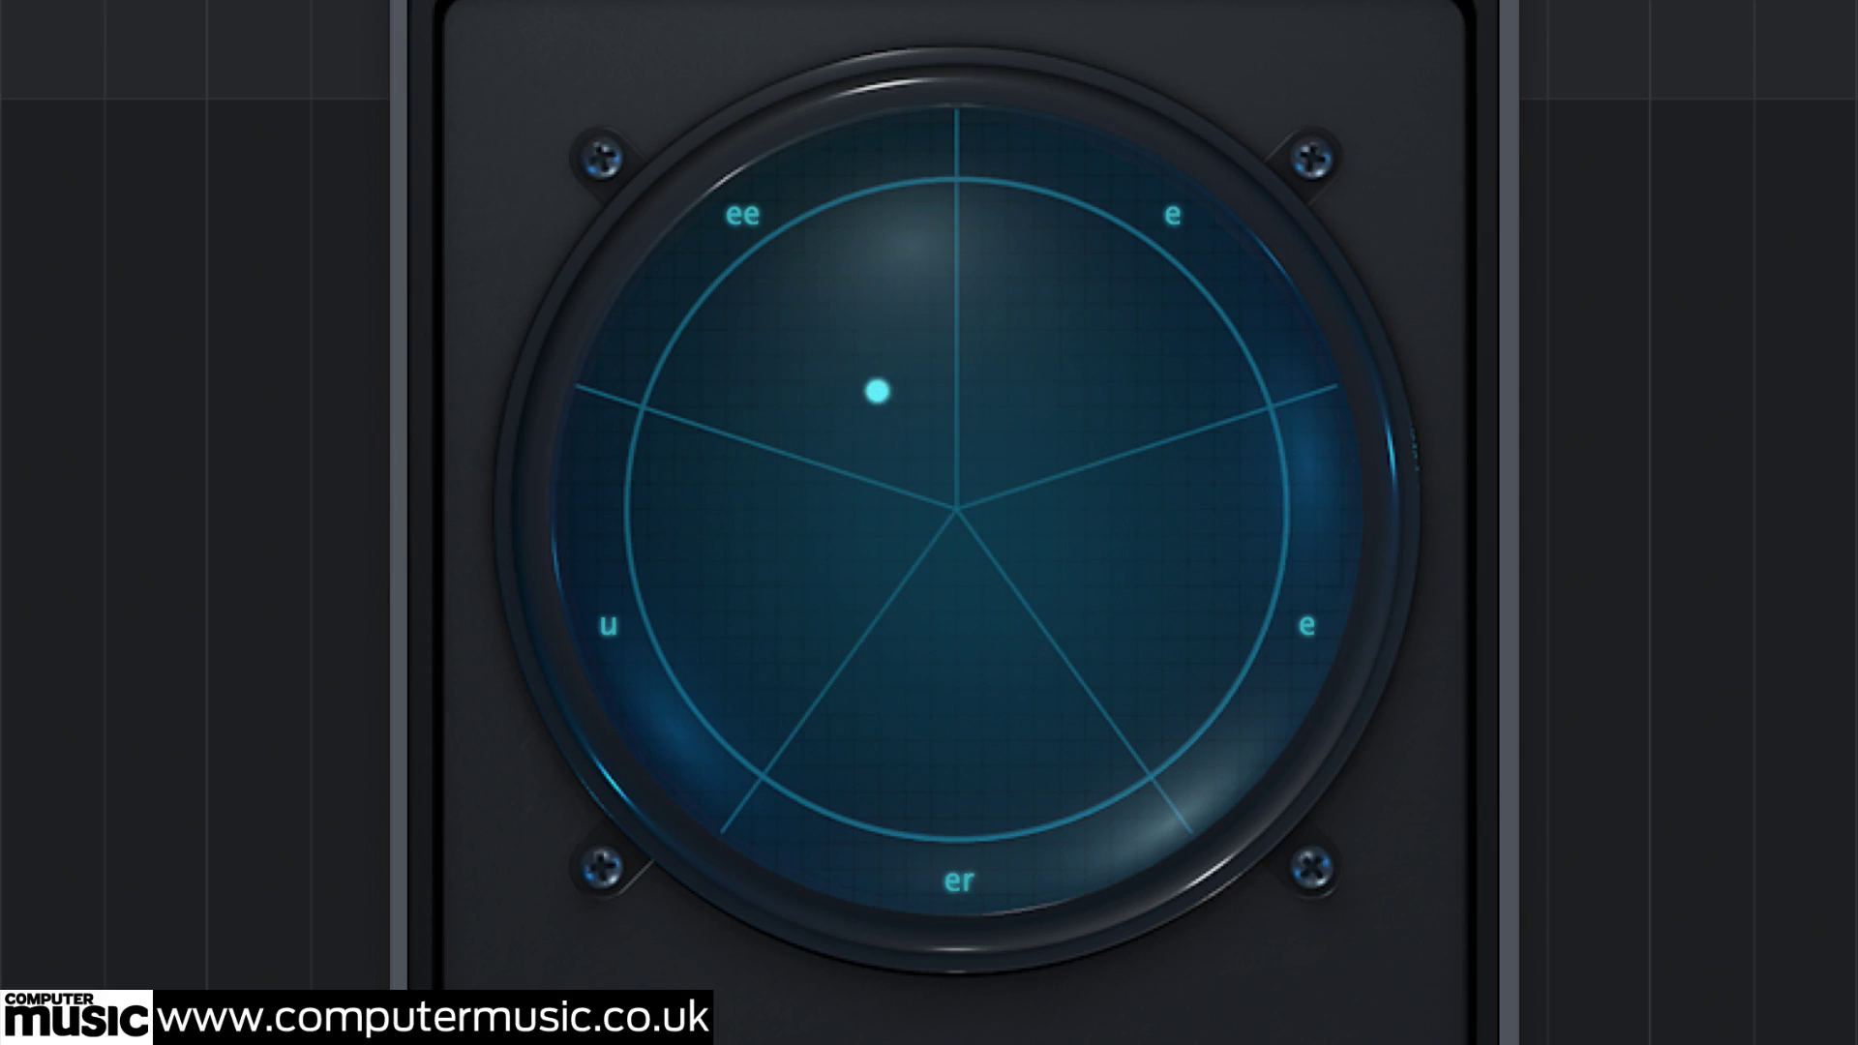
drag(869, 383, 842, 242)
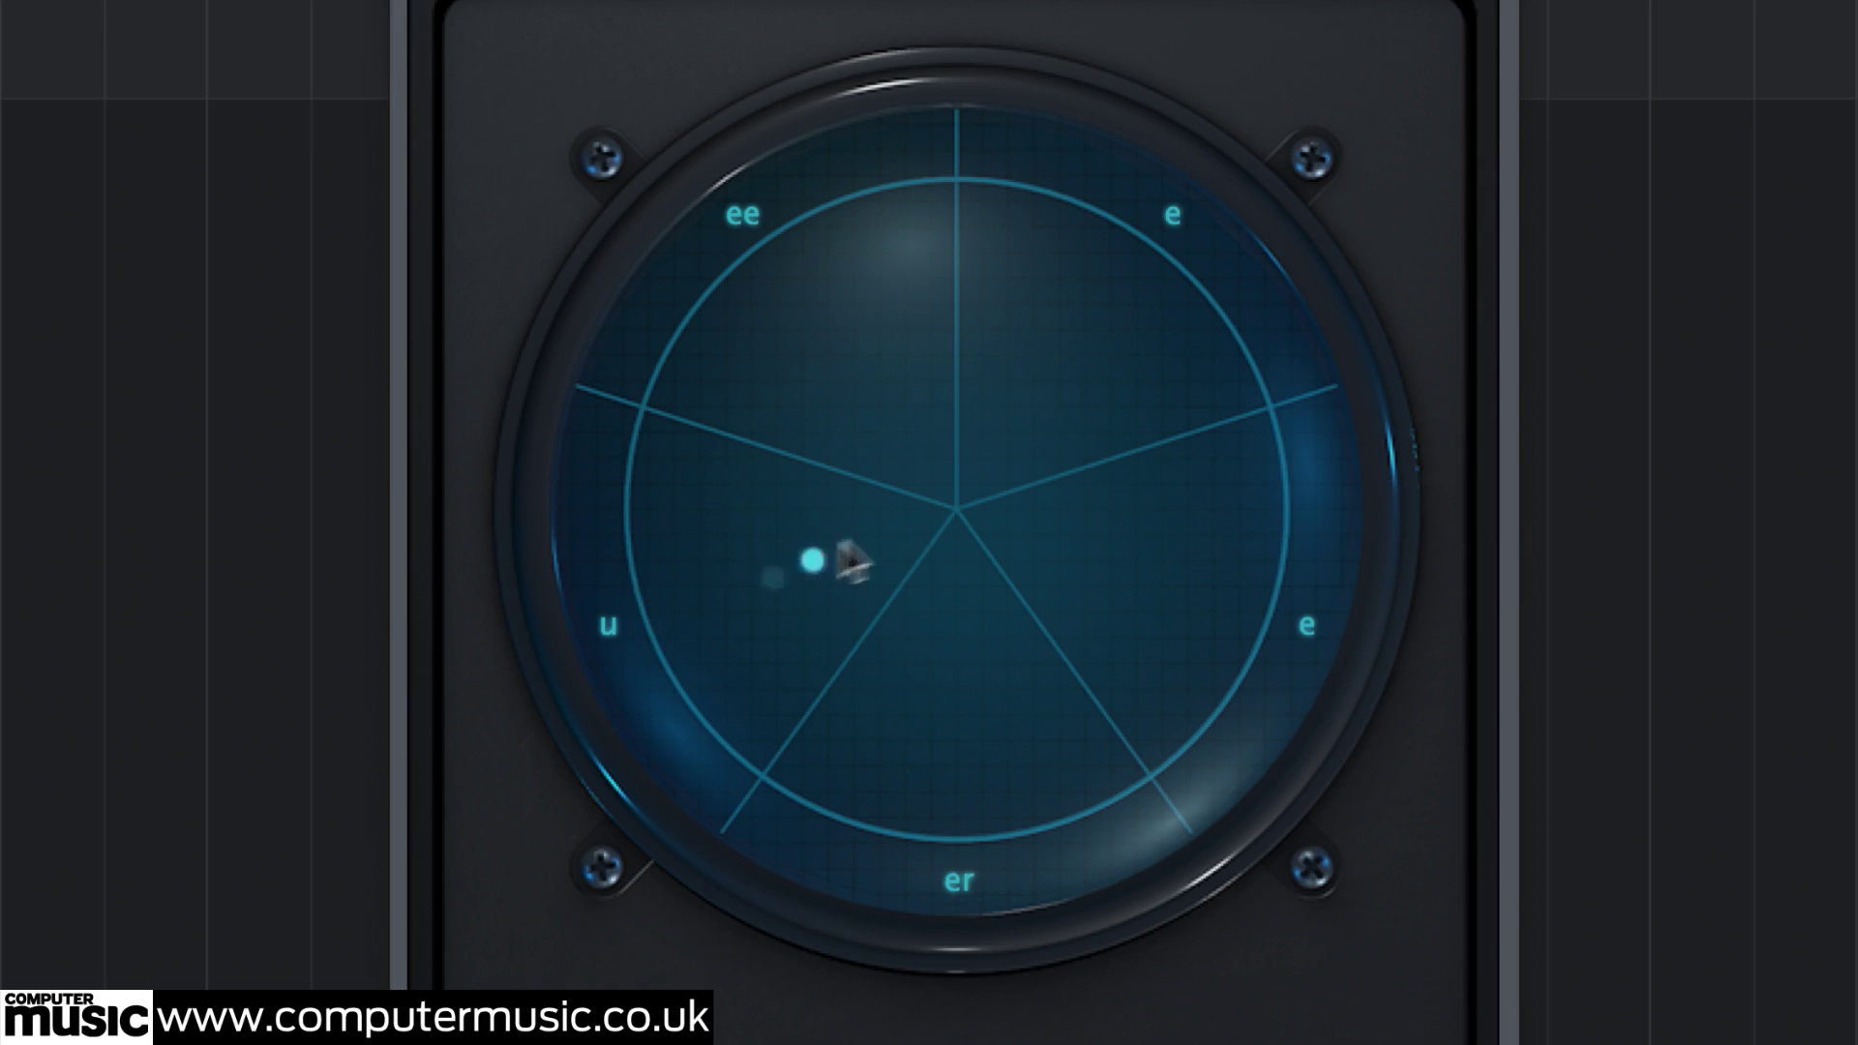
drag(1263, 527, 972, 525)
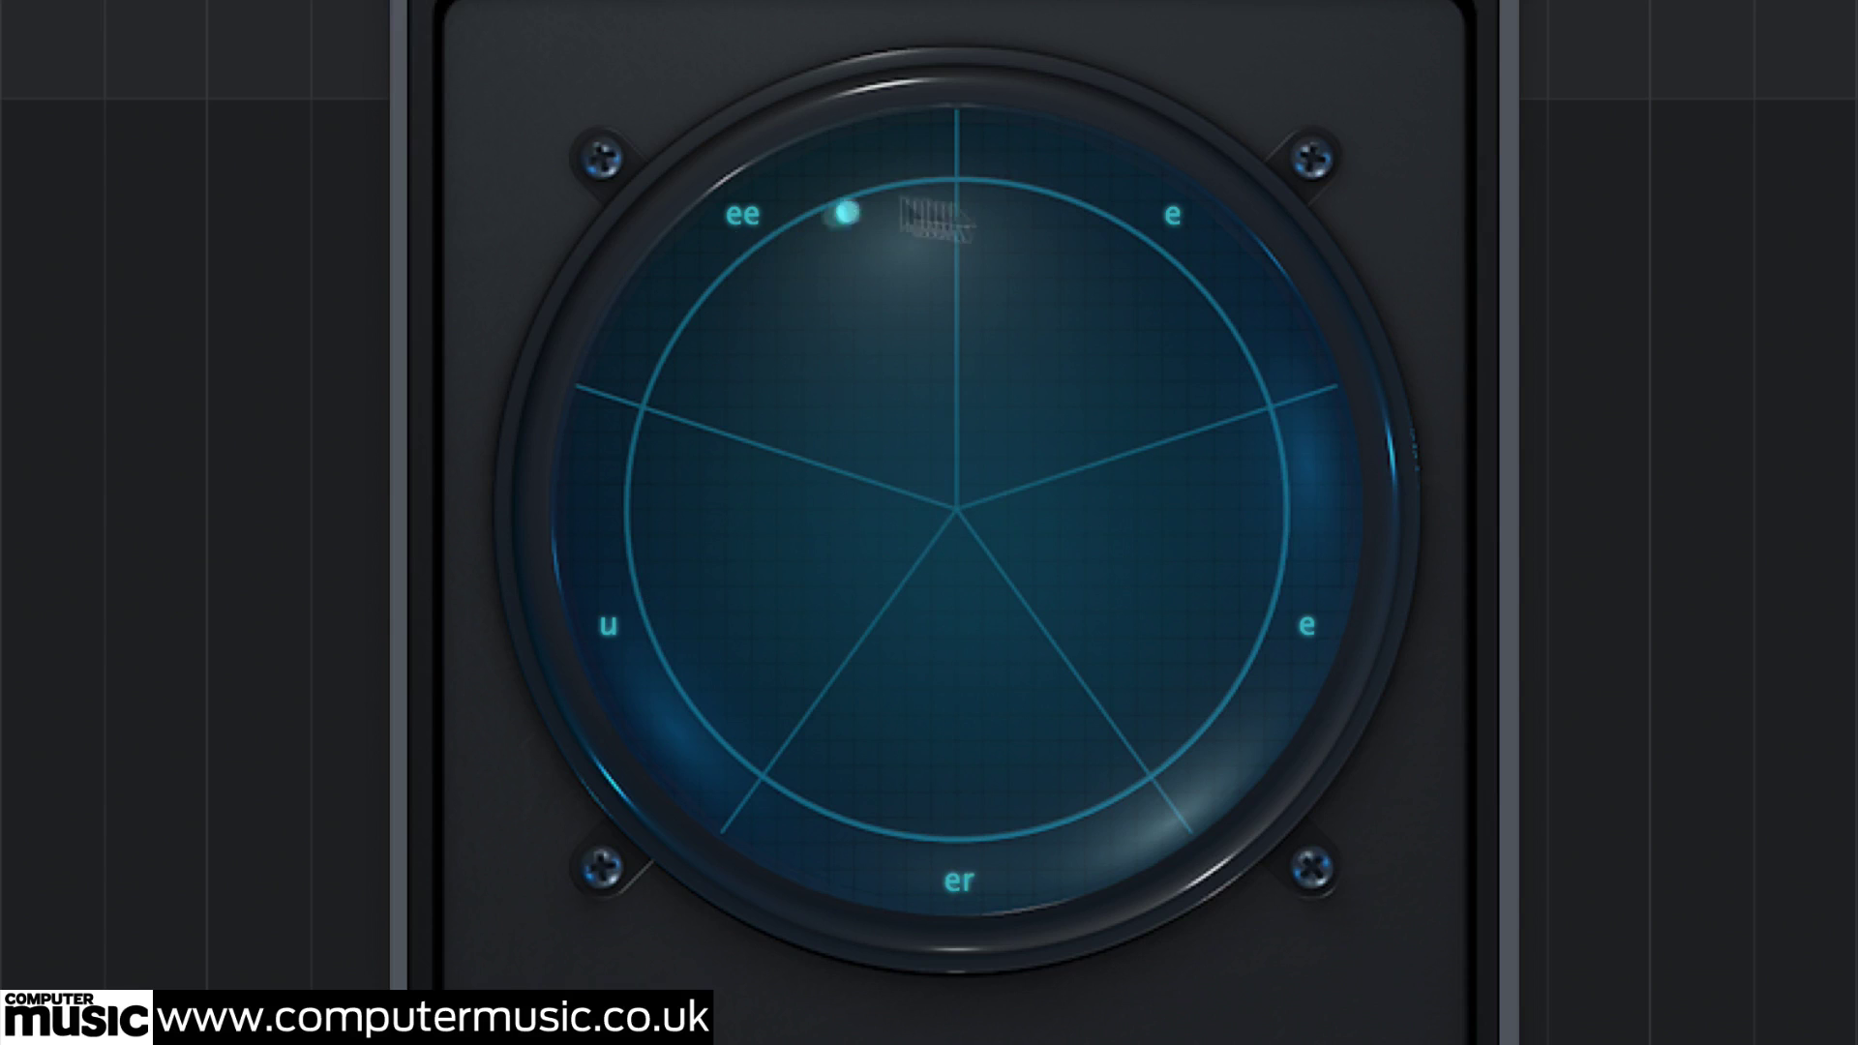
drag(914, 208, 909, 412)
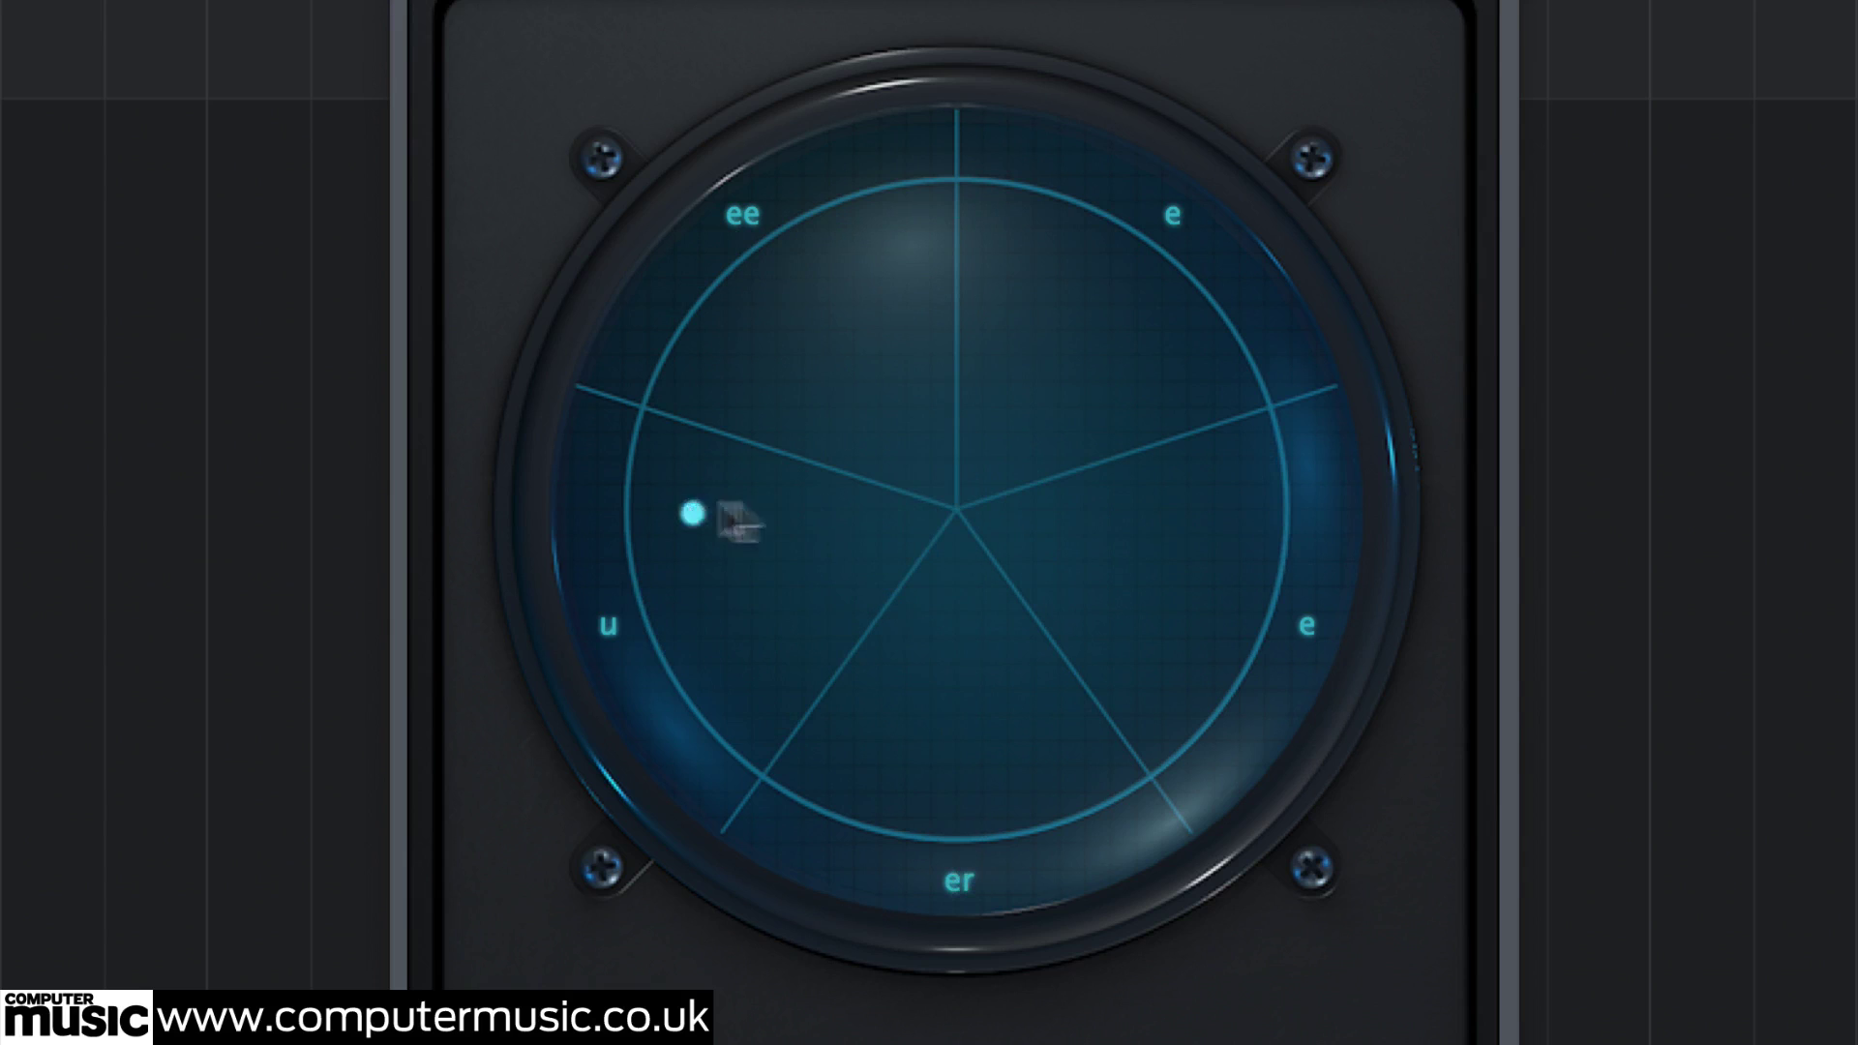
drag(724, 508, 949, 559)
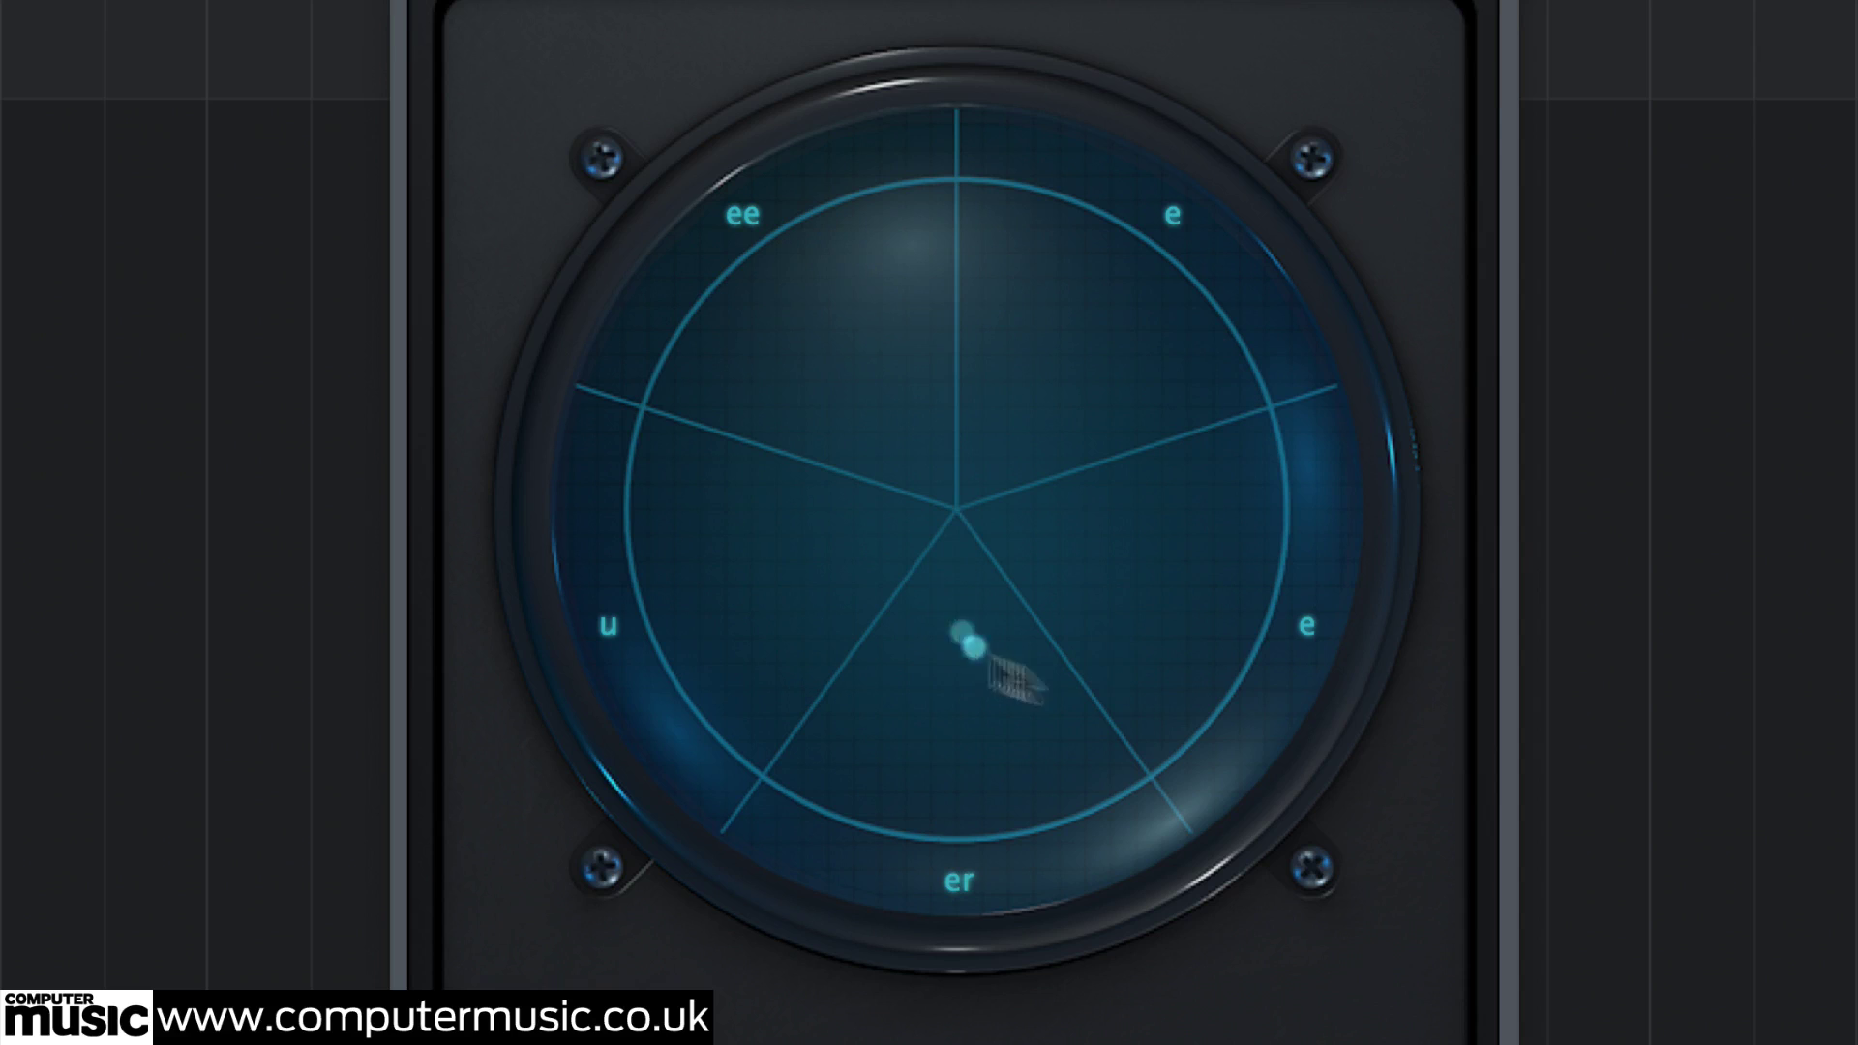
drag(989, 658, 1001, 448)
Sweep the formant point along the orb's outer rim between e, er and u, finishing beside u.
drag(935, 798, 875, 811)
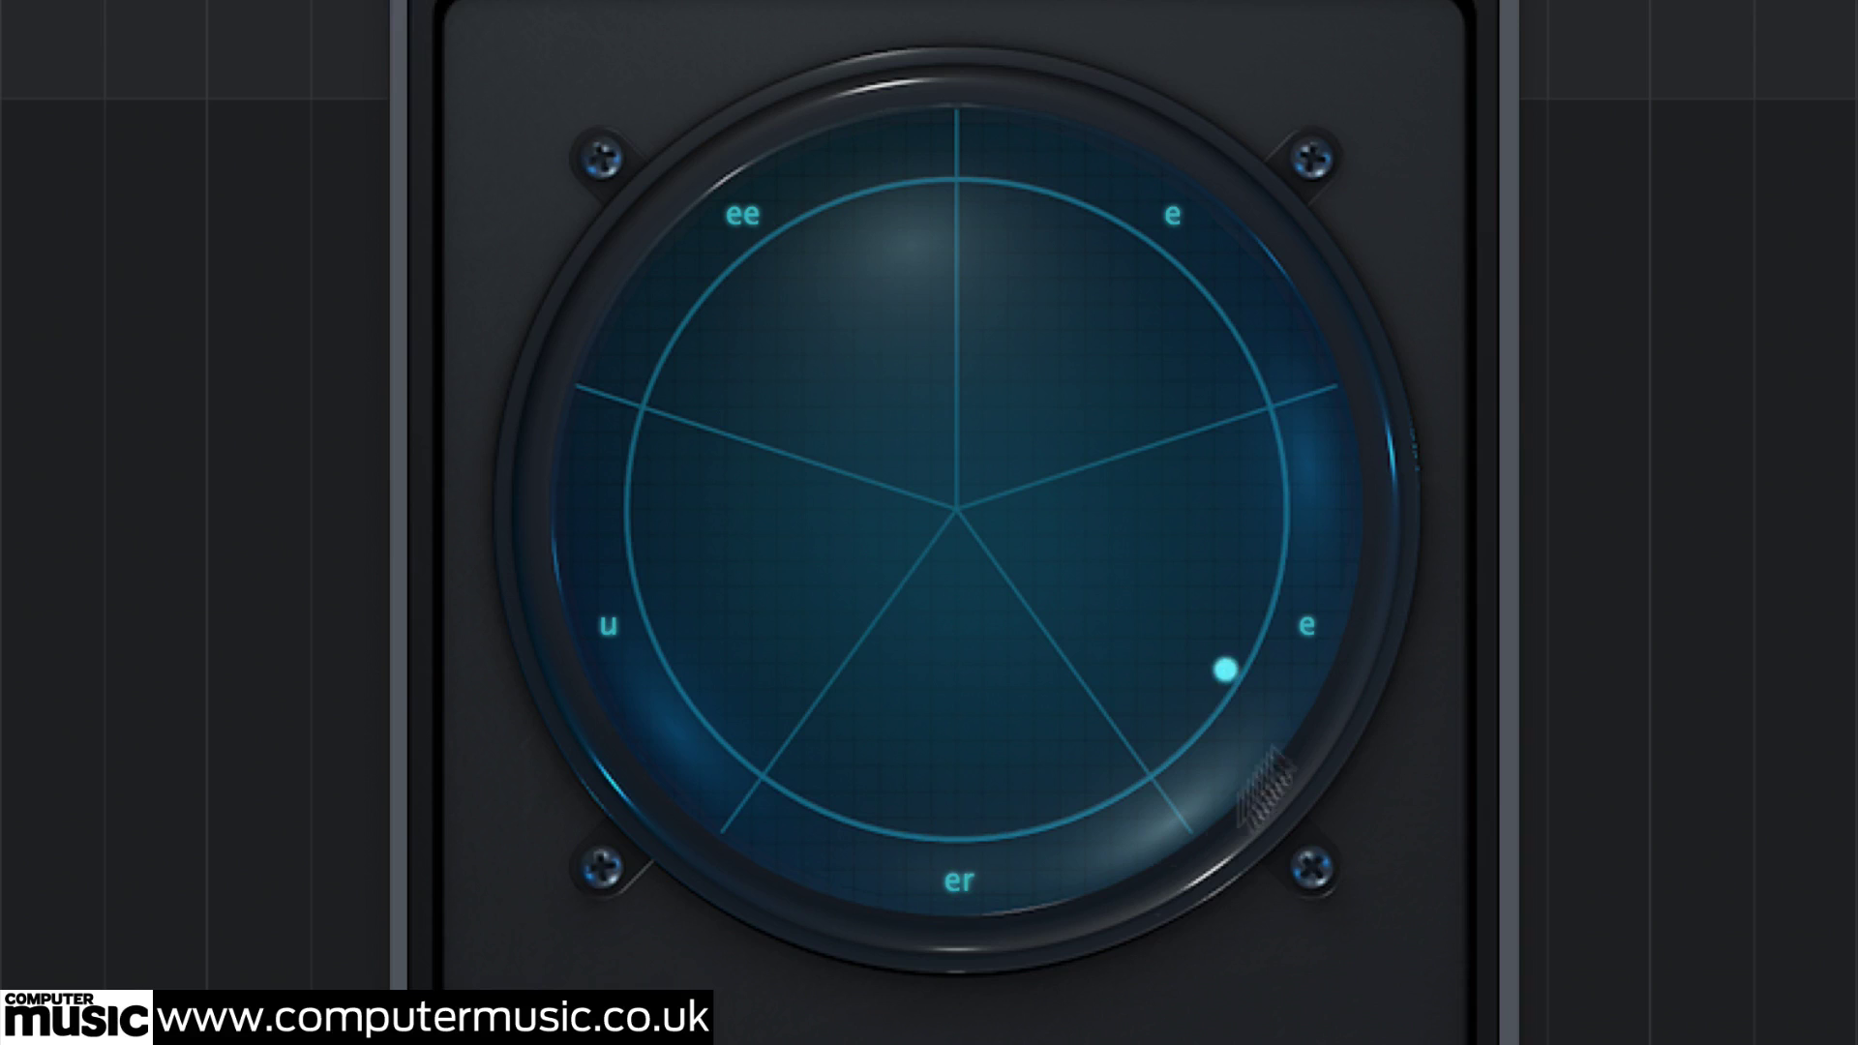
drag(963, 910, 584, 851)
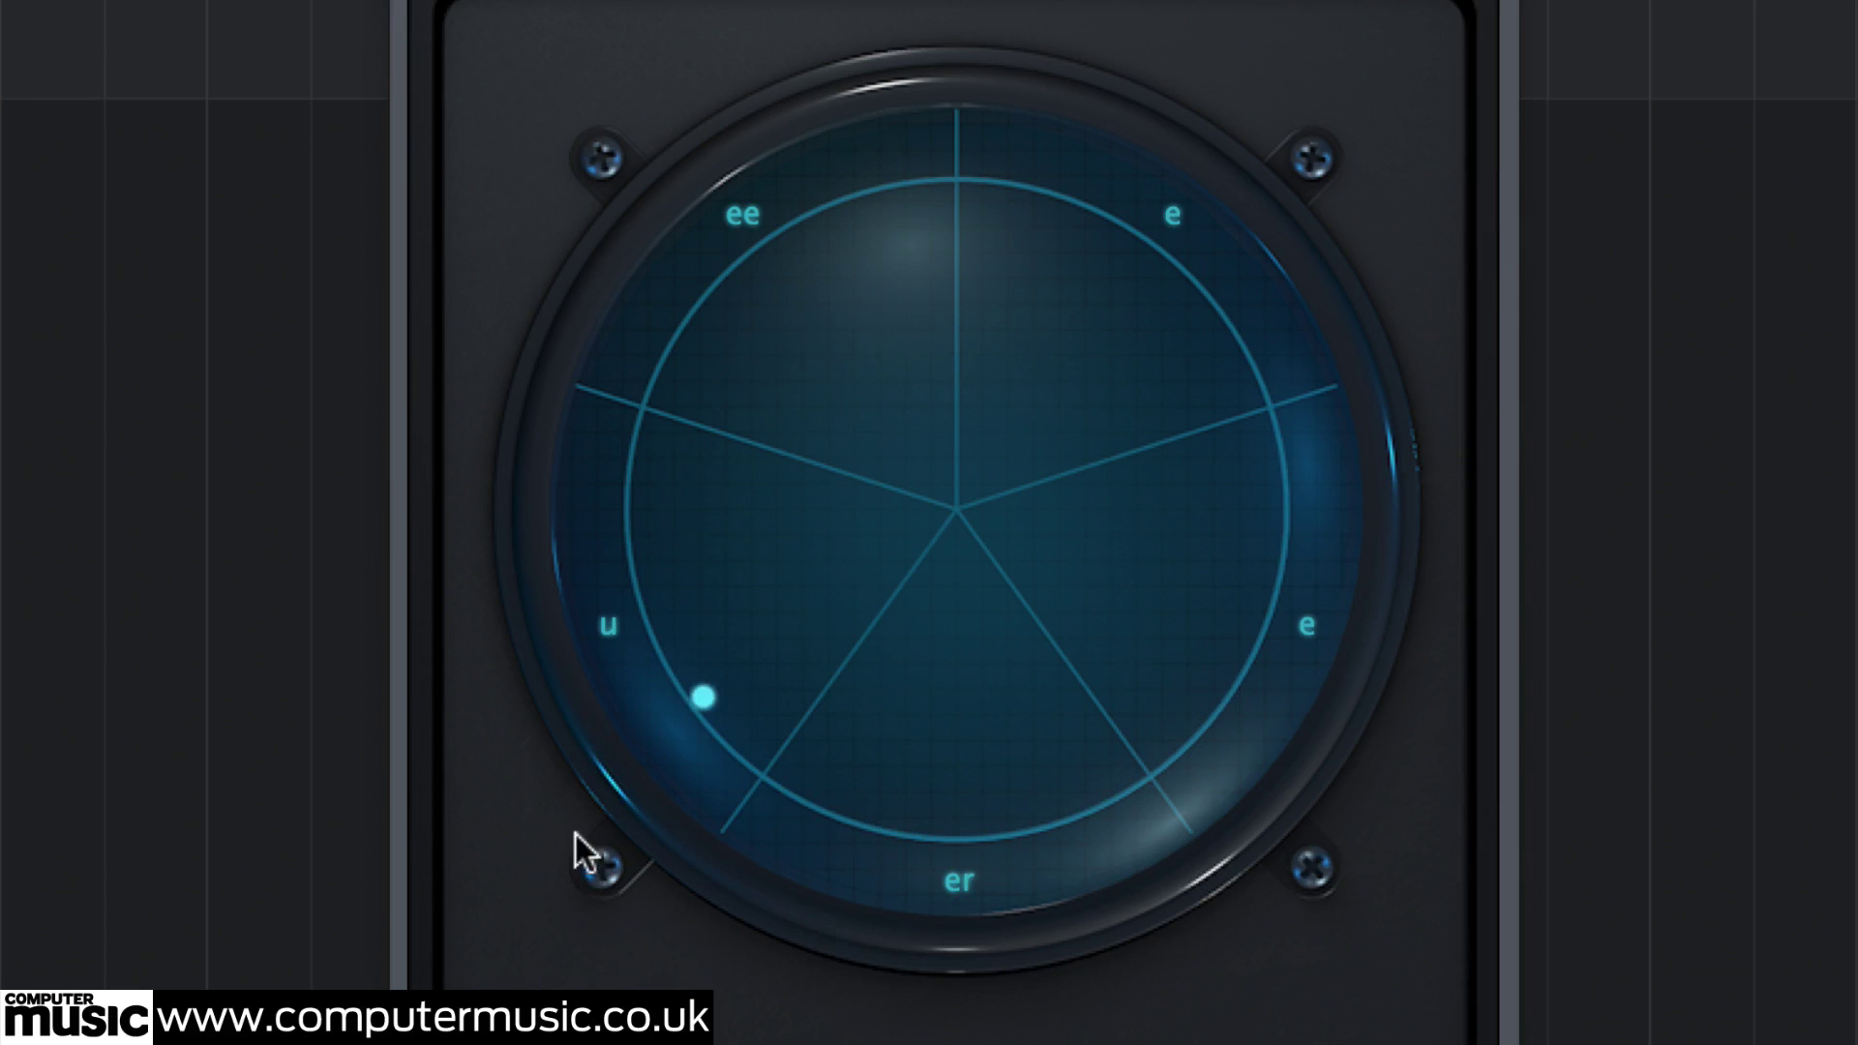
drag(1484, 920, 430, 748)
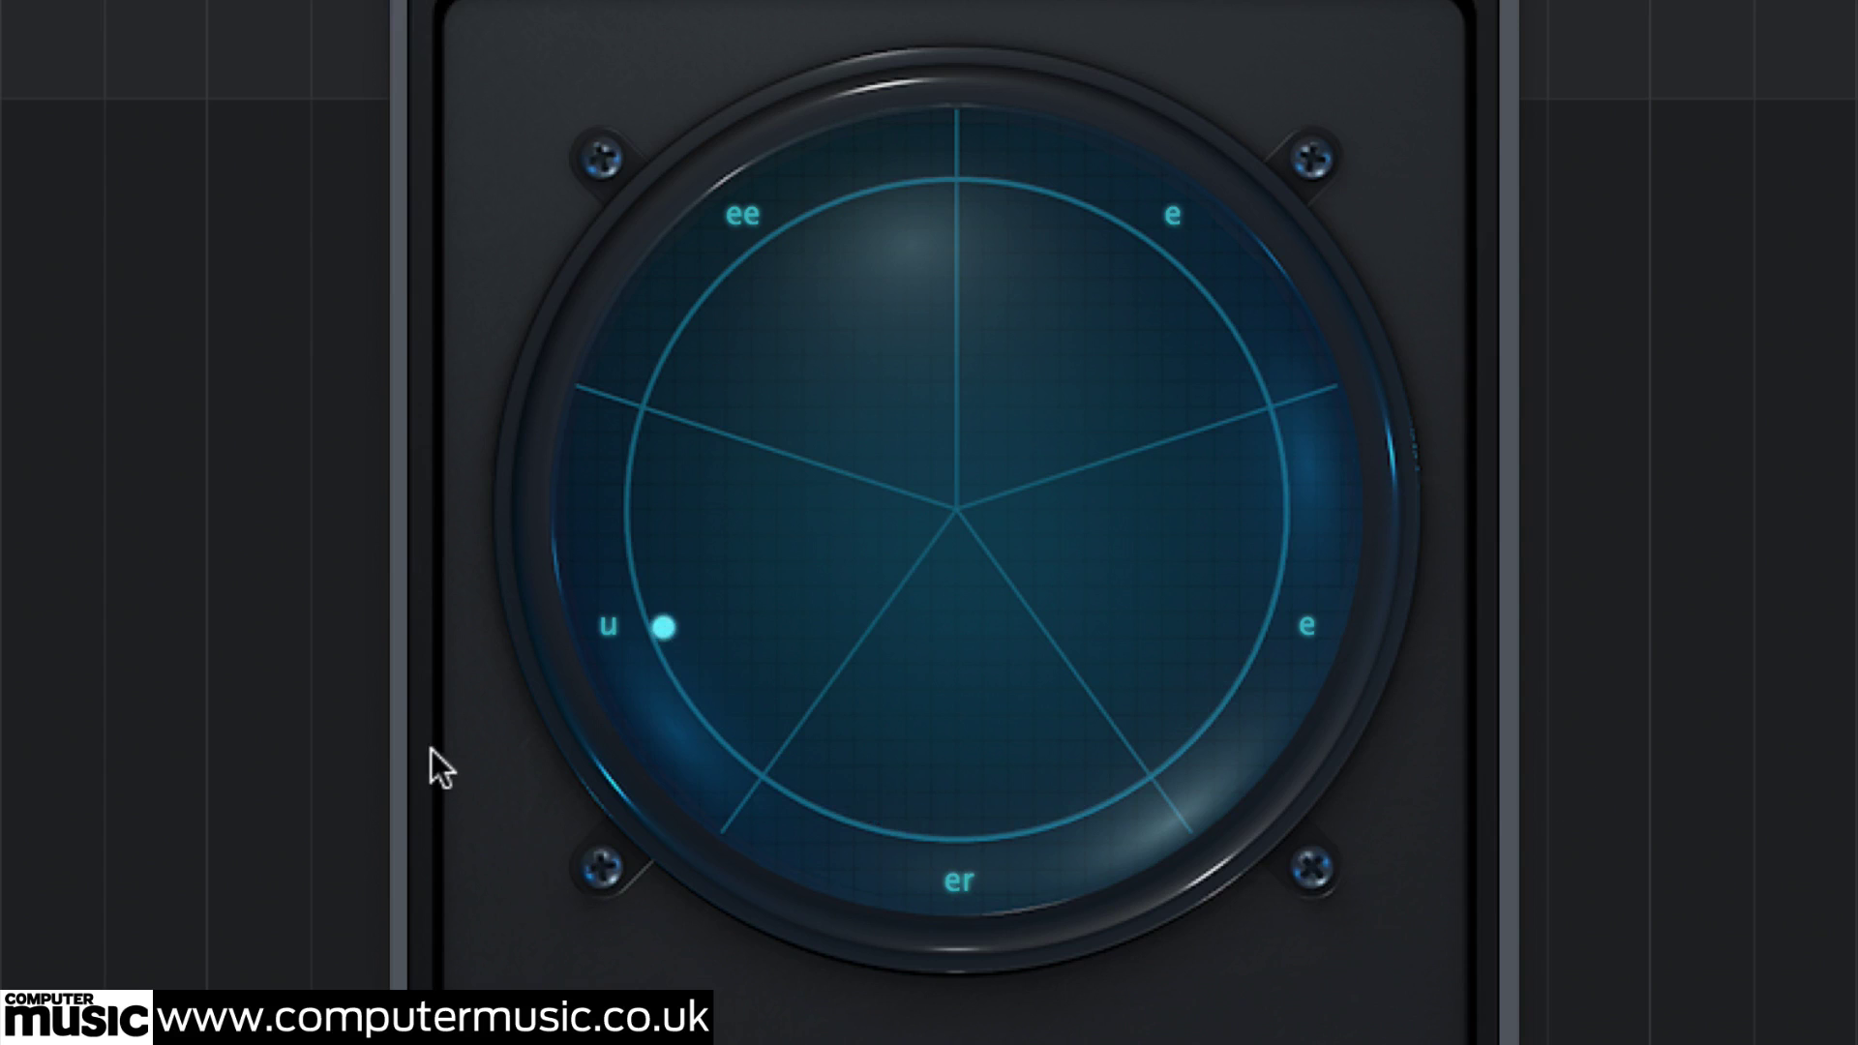
Sweep the formant point back and forth along the orb's lower rim through the u, er and e segments.
drag(871, 1043, 438, 780)
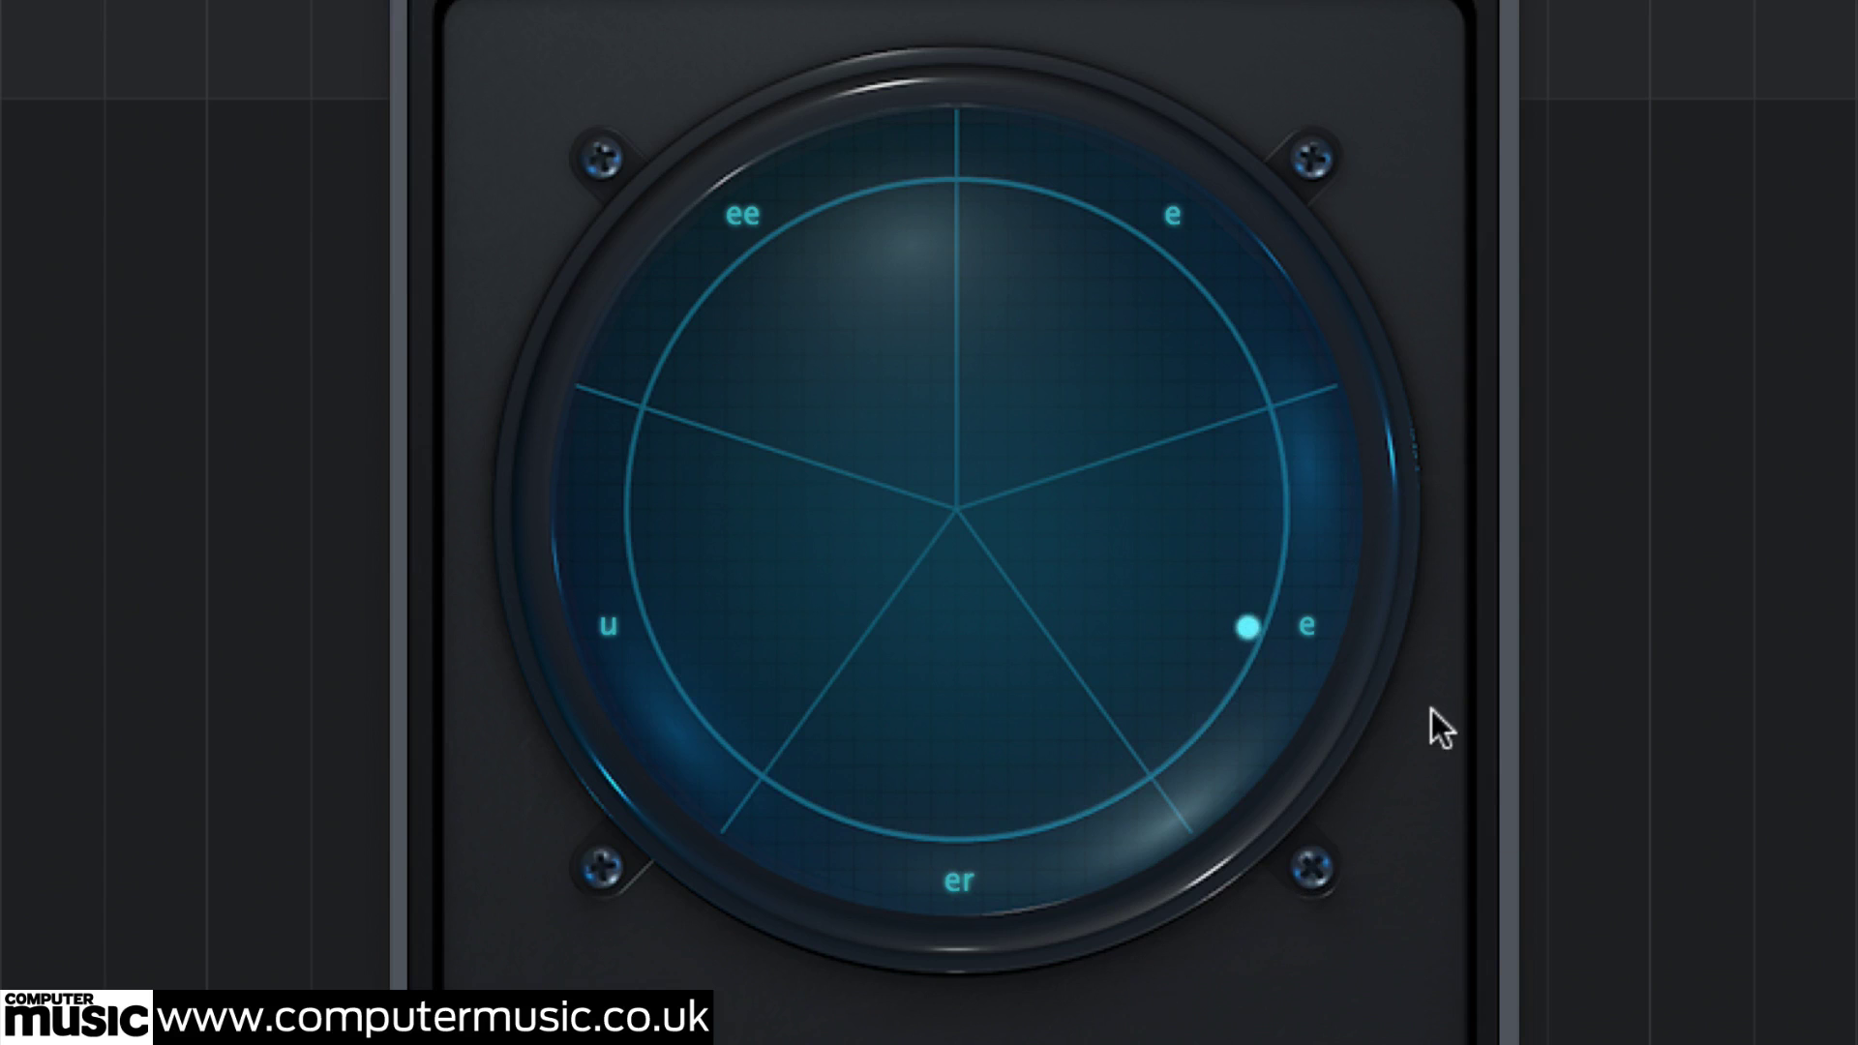
drag(1068, 977, 478, 747)
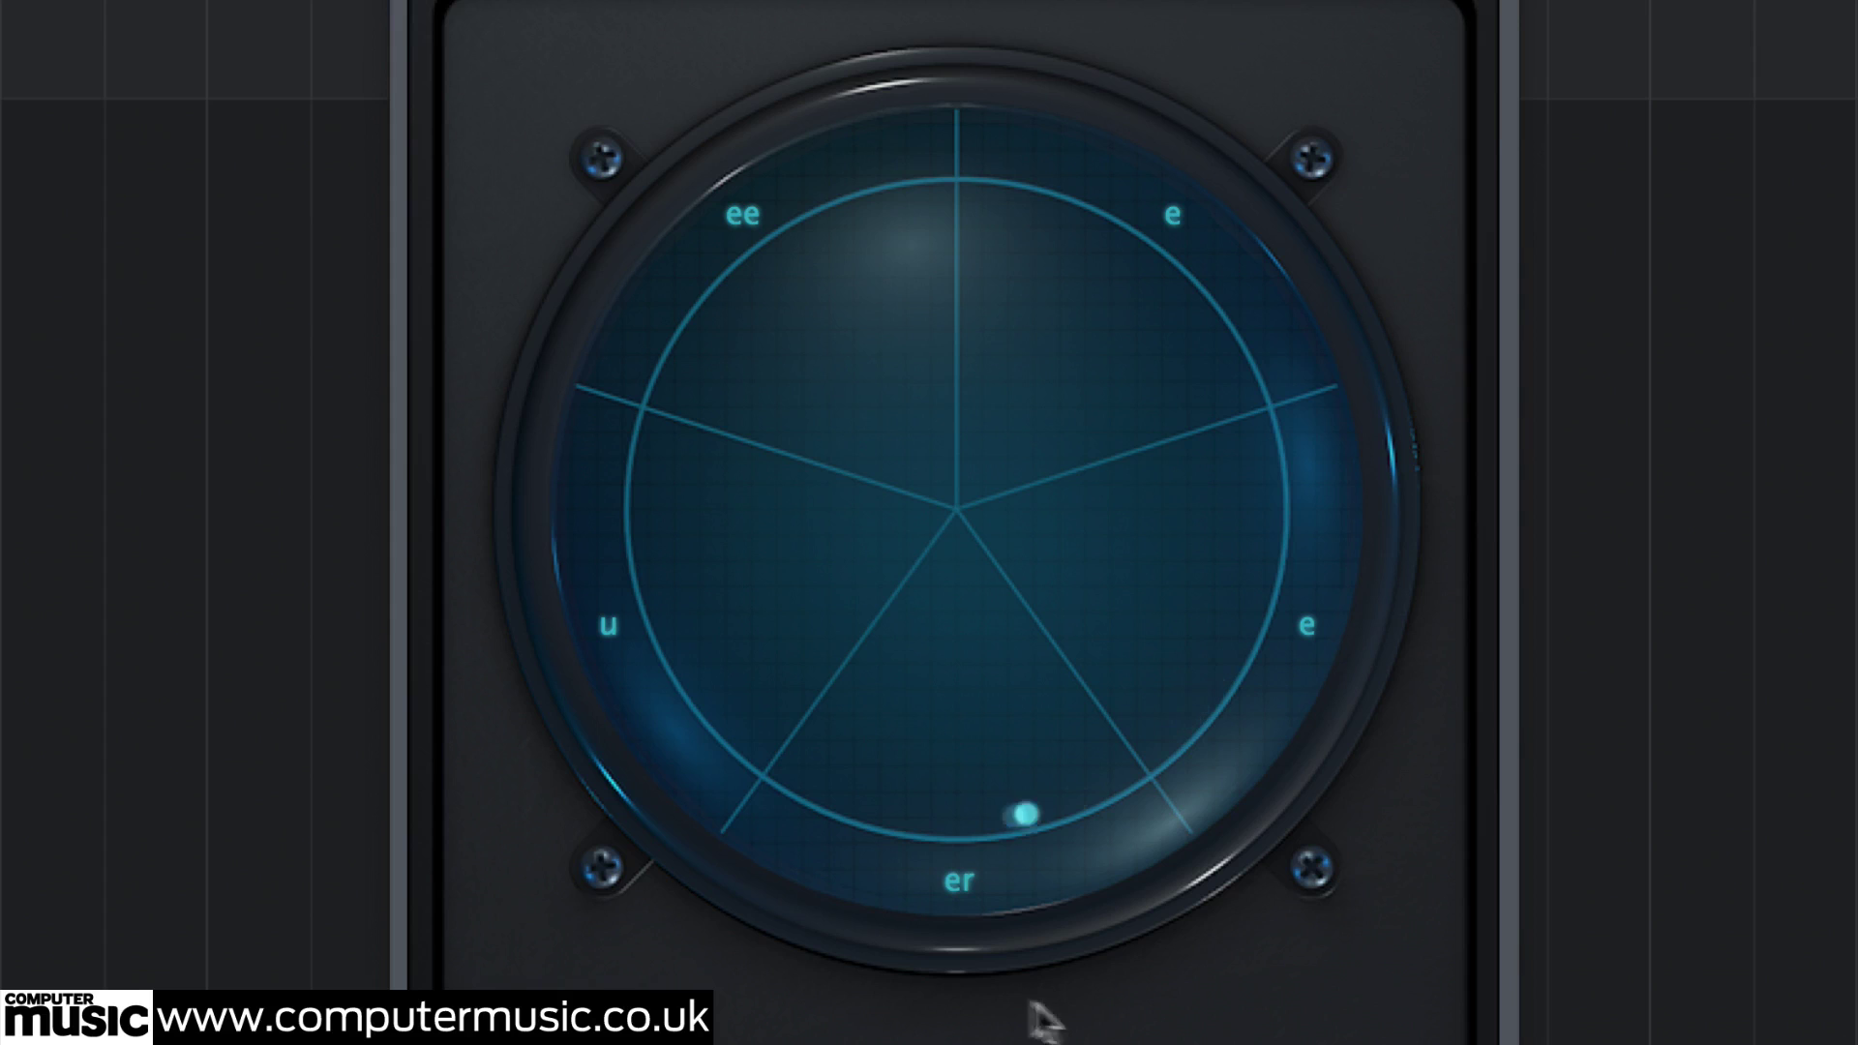
drag(1033, 1002, 1480, 1044)
drag(451, 937, 1588, 1008)
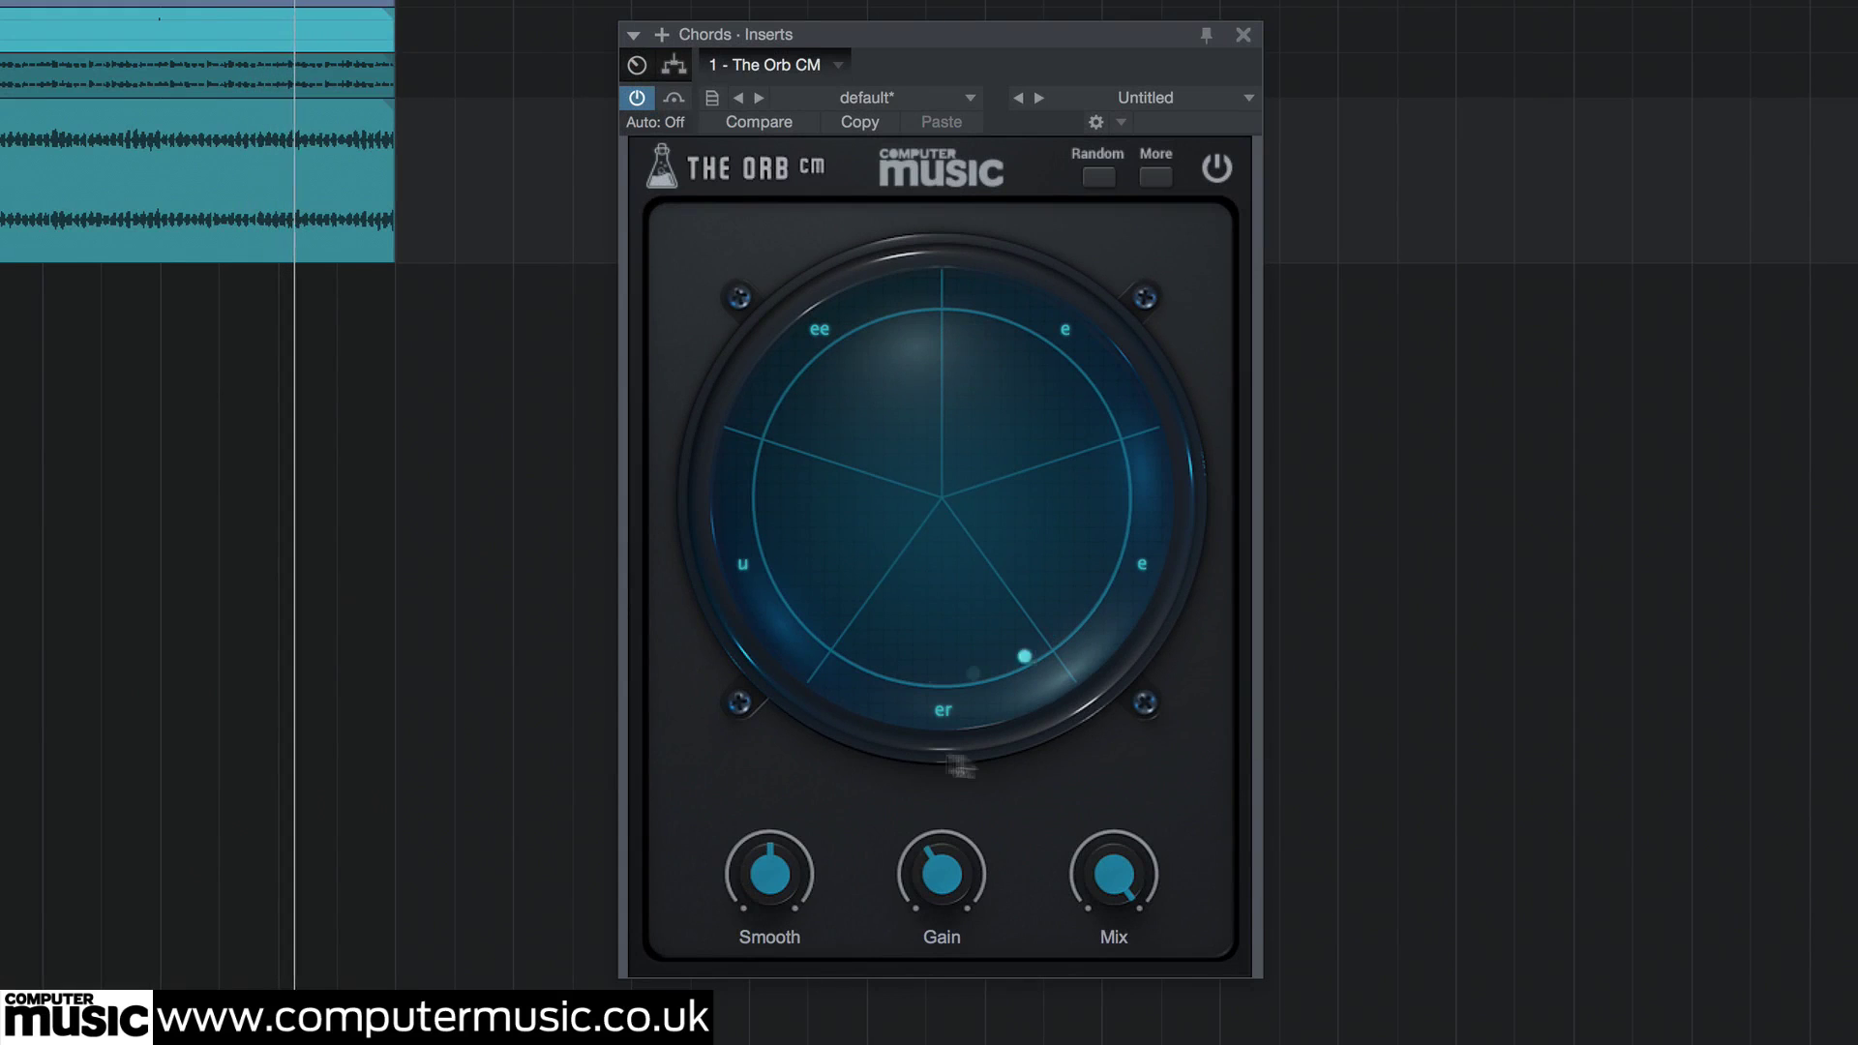
Turn Smooth down to its minimum and sweep the formant point along the orb's lower rim.
drag(782, 869, 765, 1002)
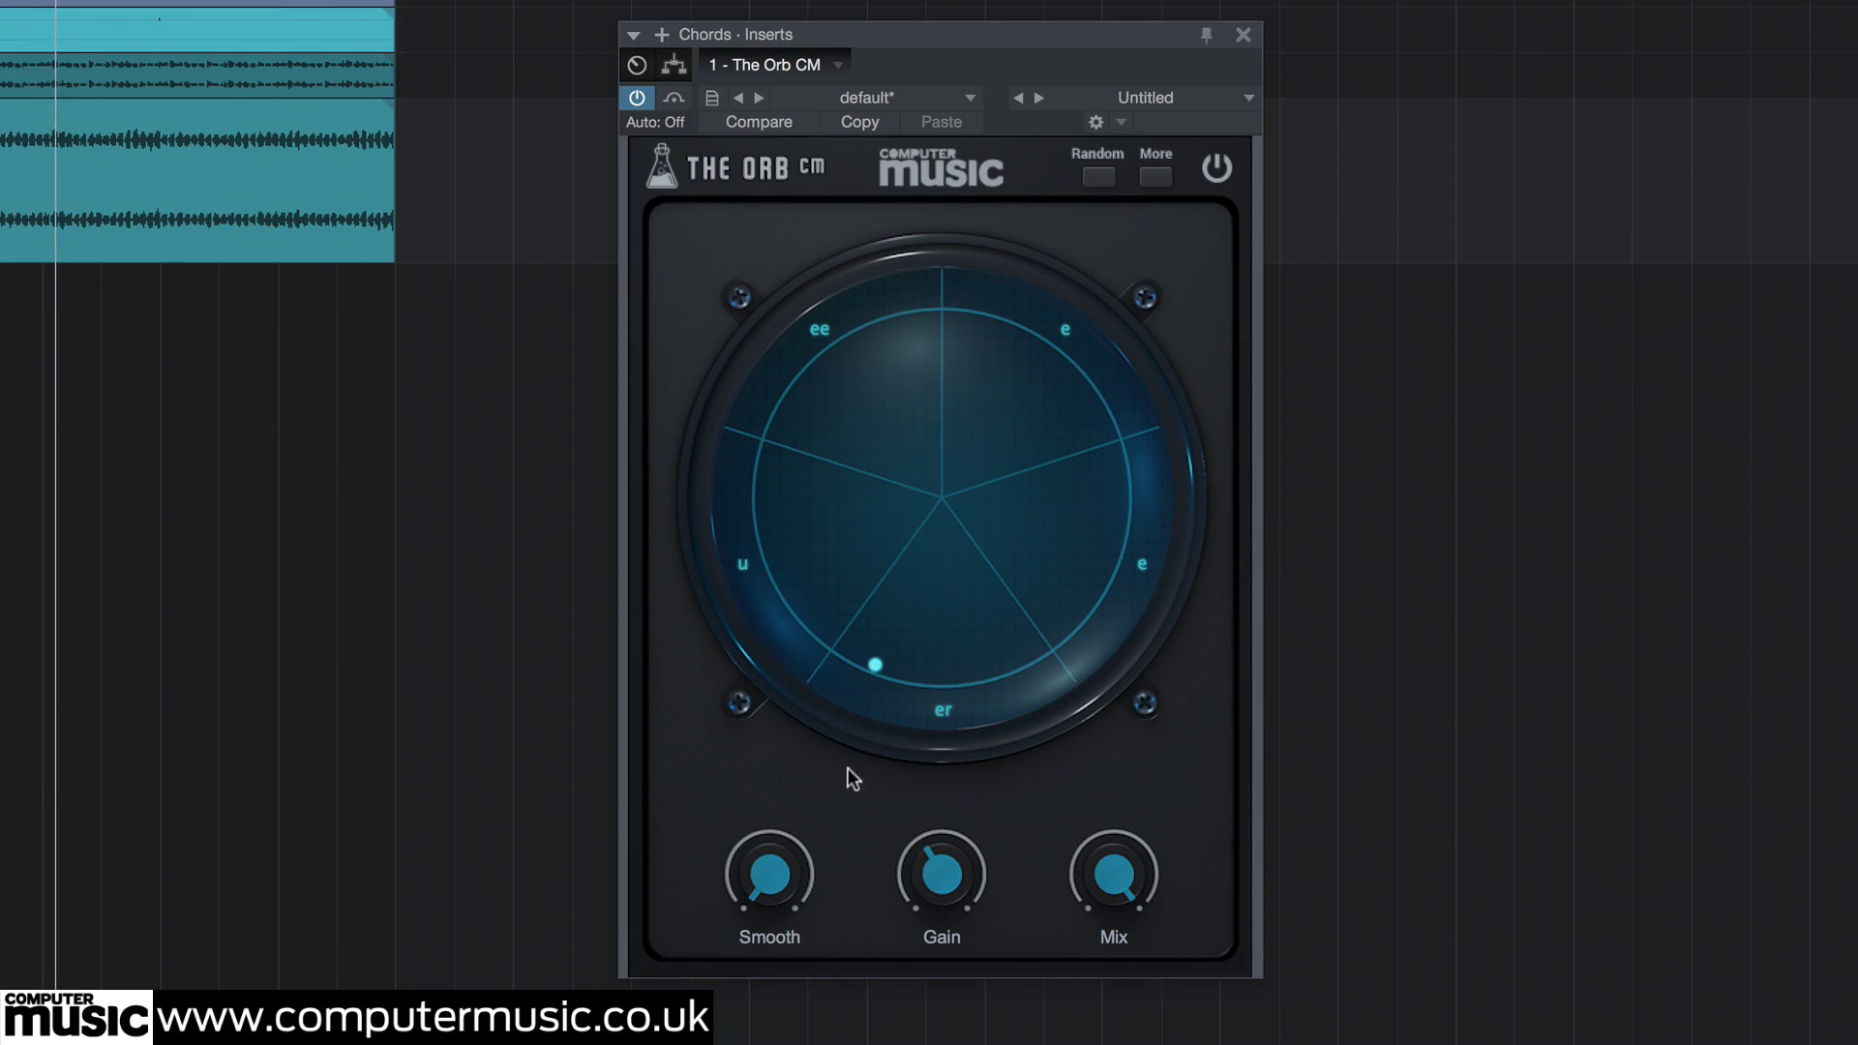
drag(770, 874, 764, 1001)
drag(852, 662, 1219, 759)
Raise Smooth partway, reset it to its default, and sweep the formant point between the lower e and er segments.
drag(770, 875, 803, 977)
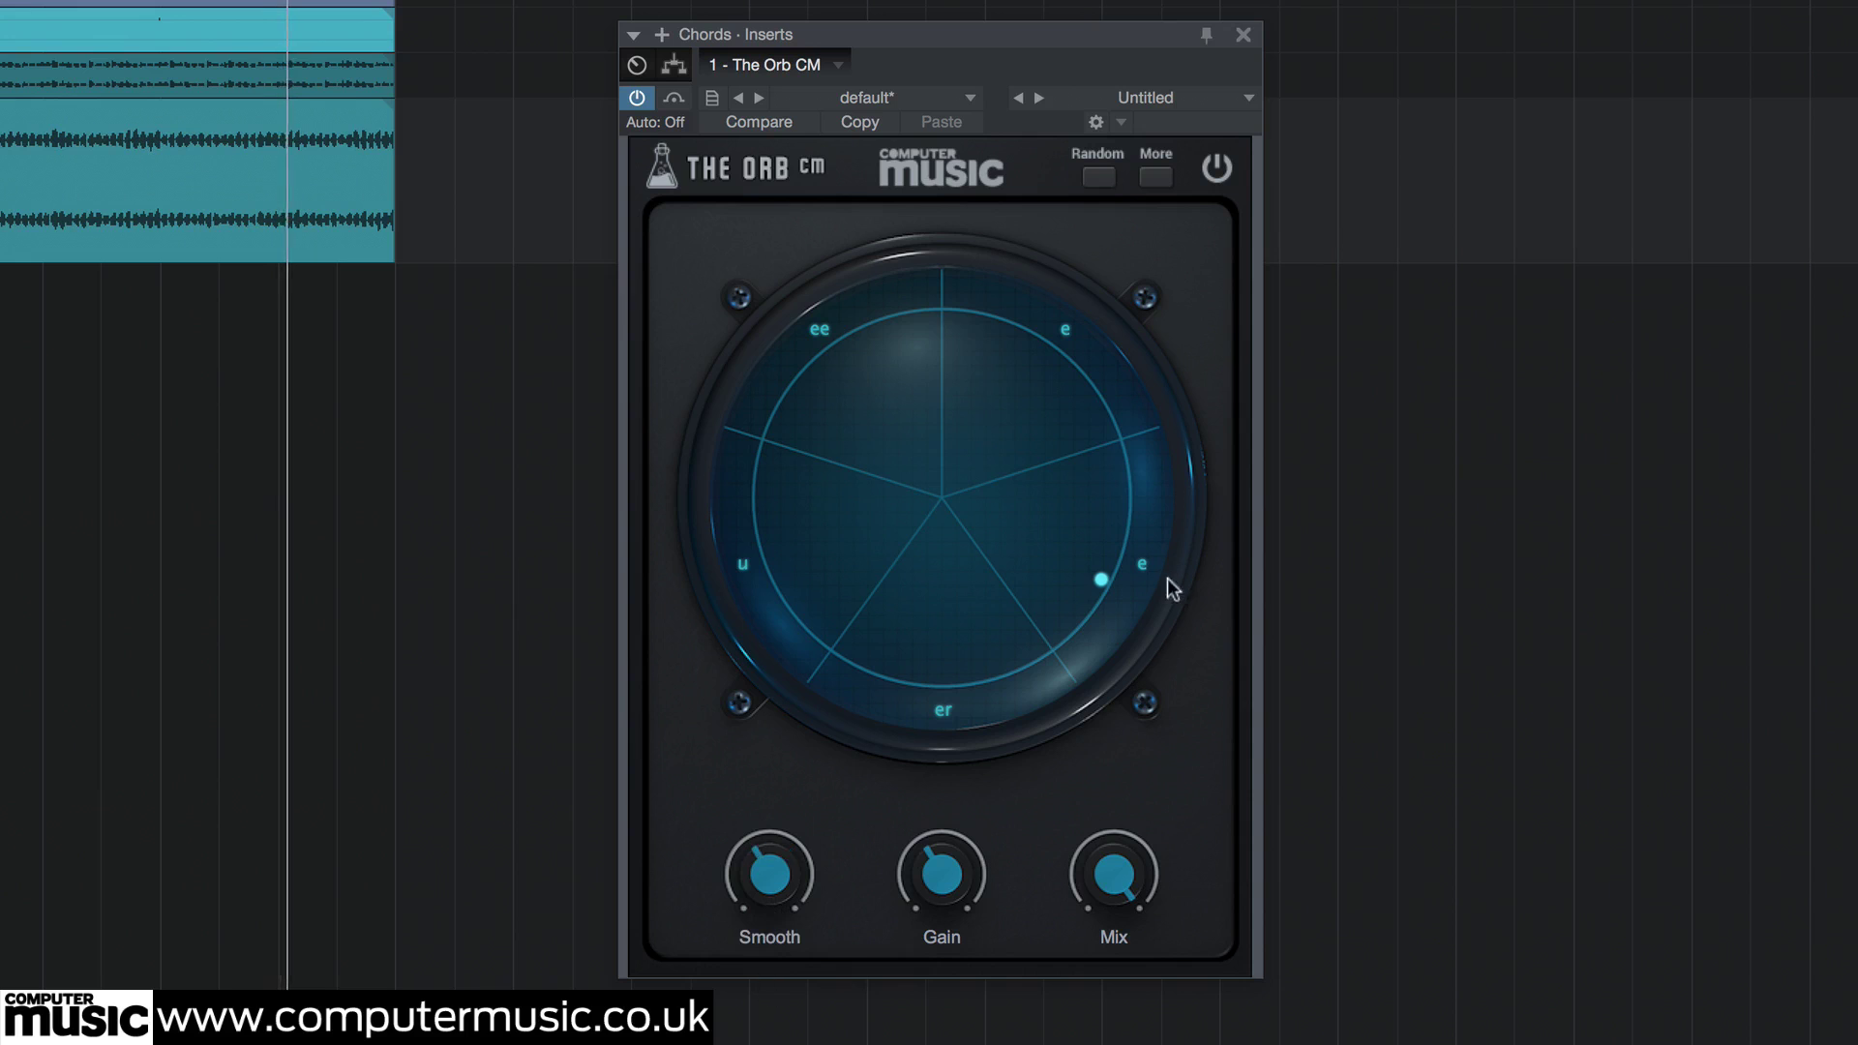
drag(1173, 588, 947, 701)
double_click(757, 914)
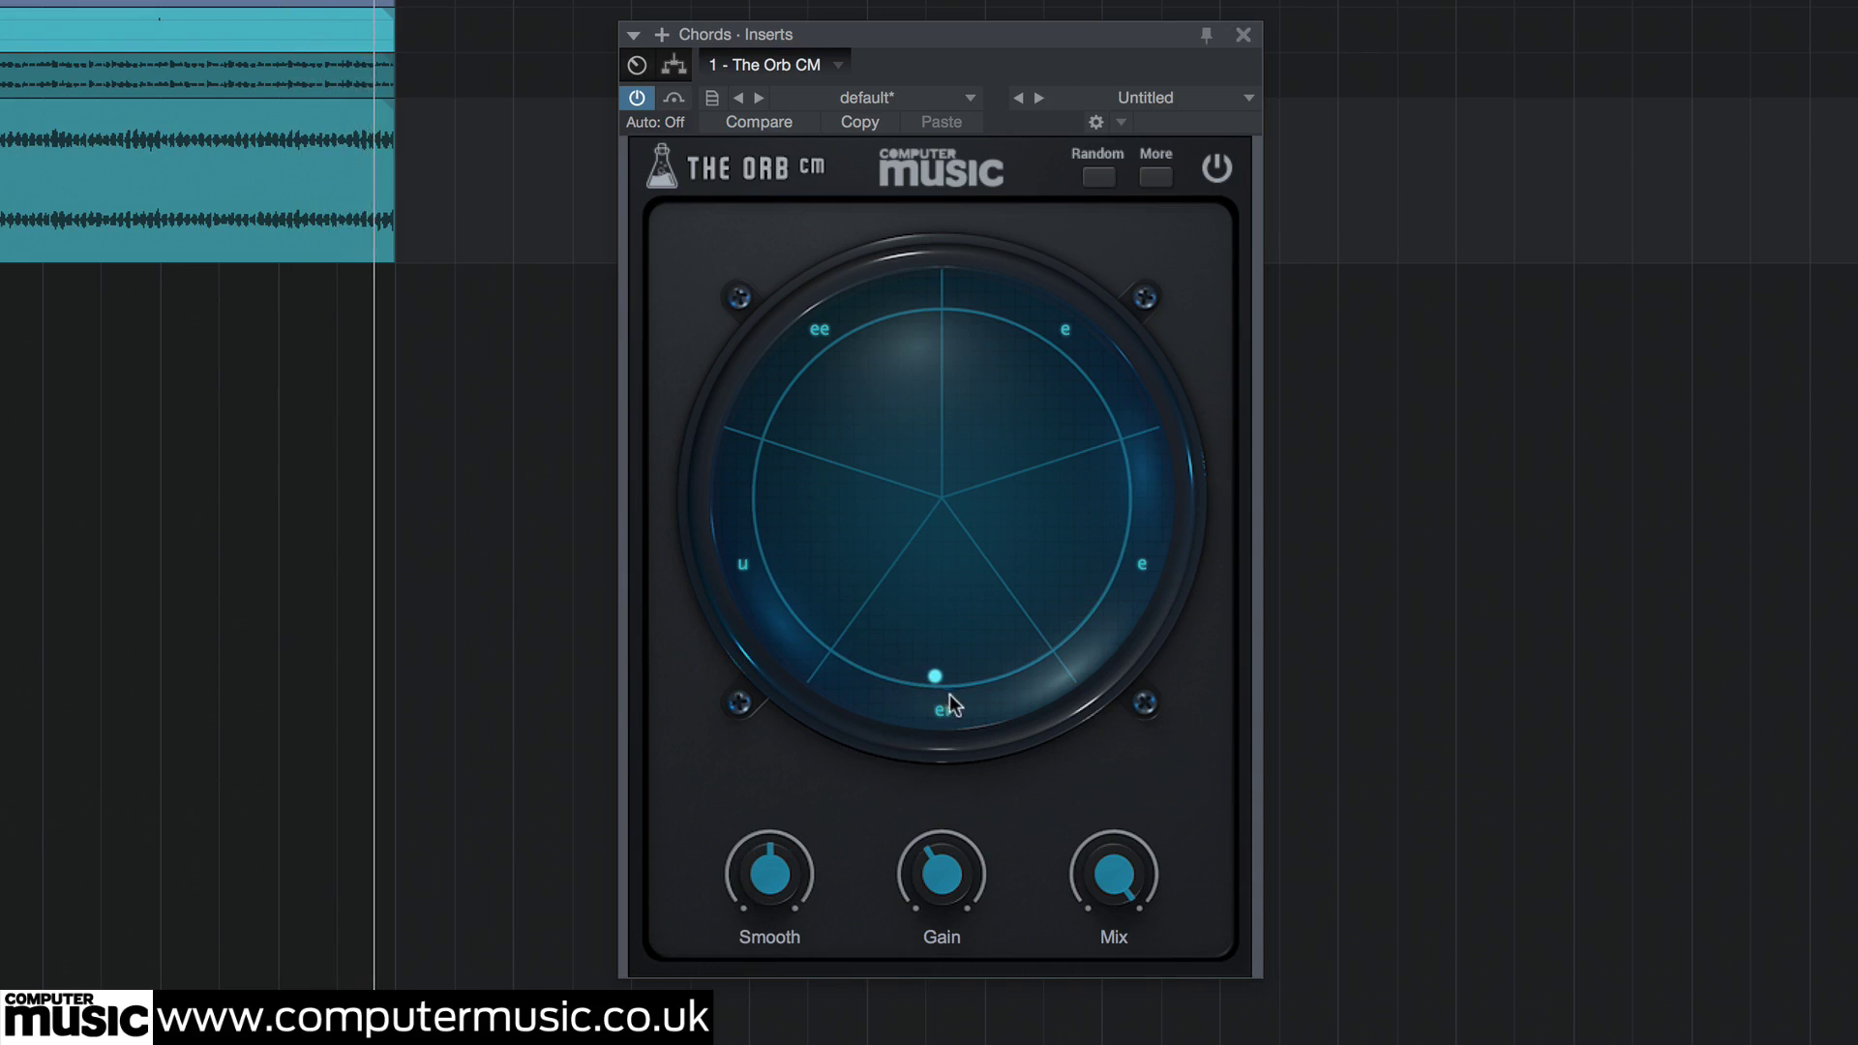
mouse_move(964, 857)
mouse_down()
mouse_move(964, 958)
mouse_move(970, 874)
mouse_up()
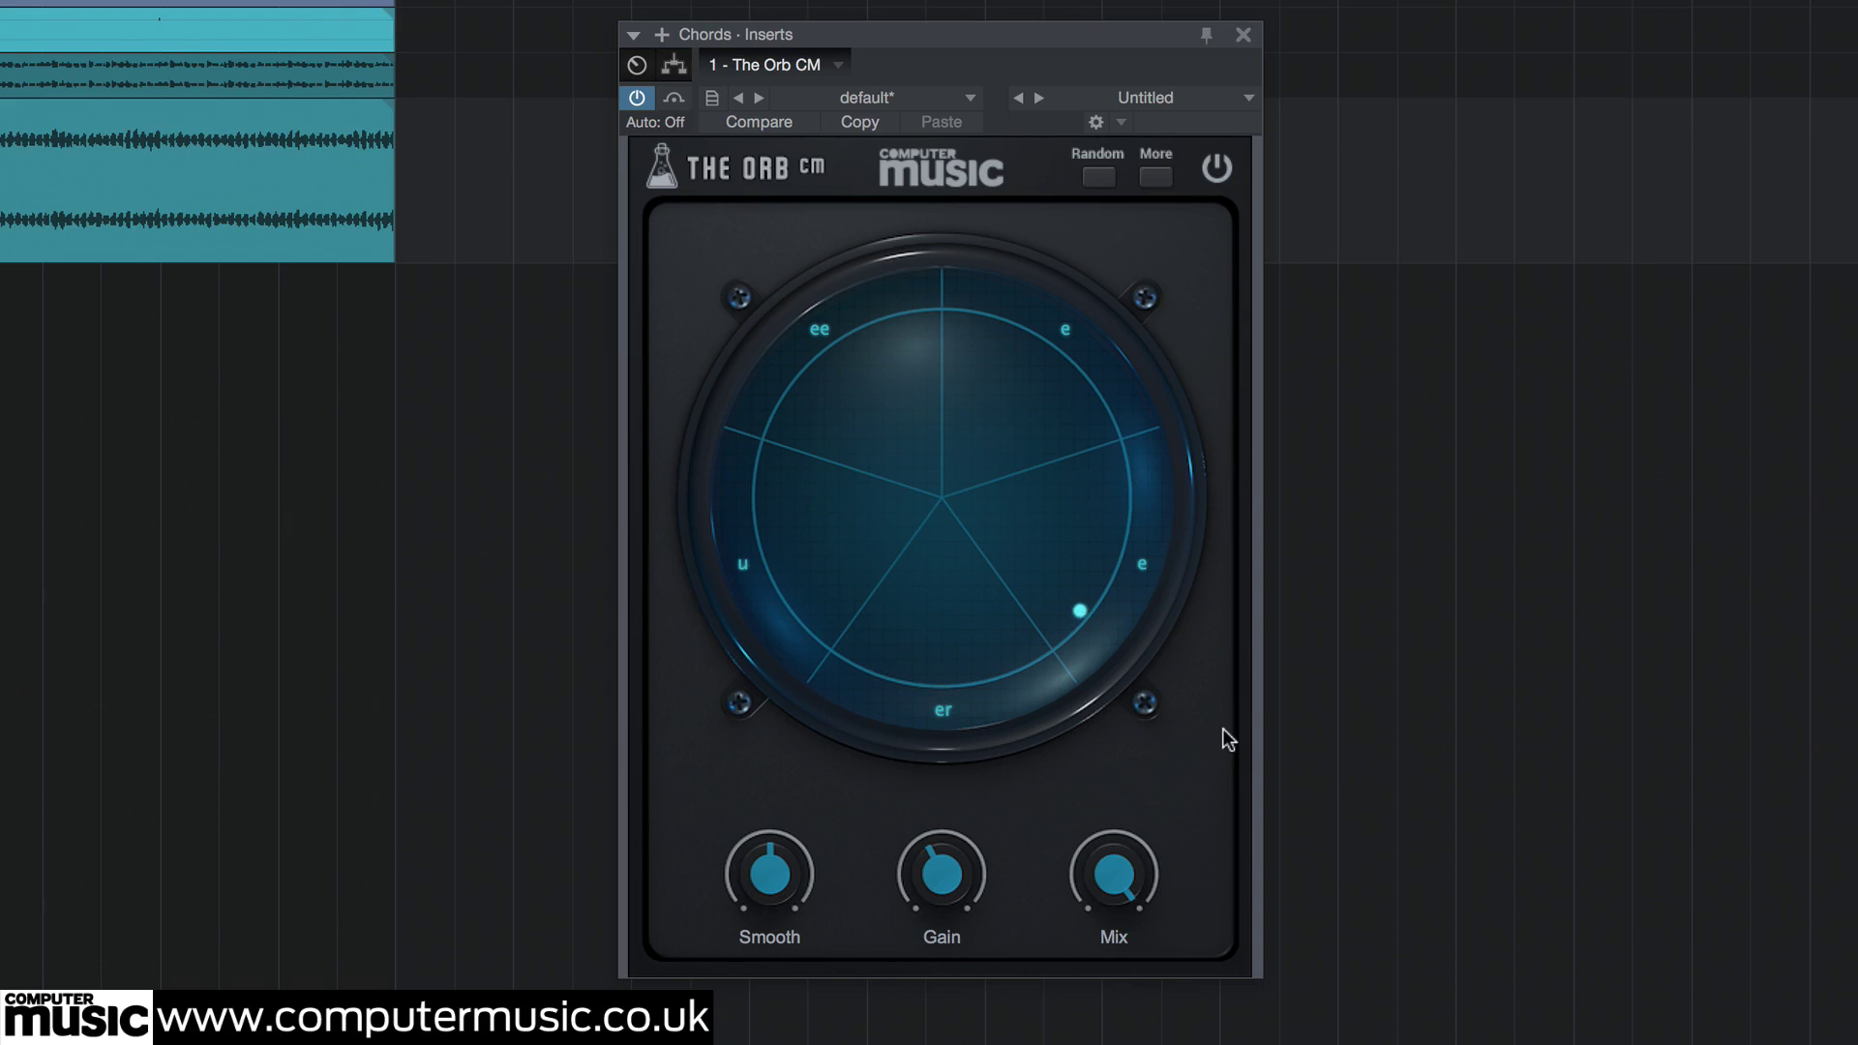
mouse_move(984, 771)
mouse_down()
mouse_move(1232, 473)
mouse_move(1157, 709)
mouse_move(1174, 303)
mouse_move(1243, 607)
mouse_move(1174, 374)
mouse_move(967, 775)
mouse_up()
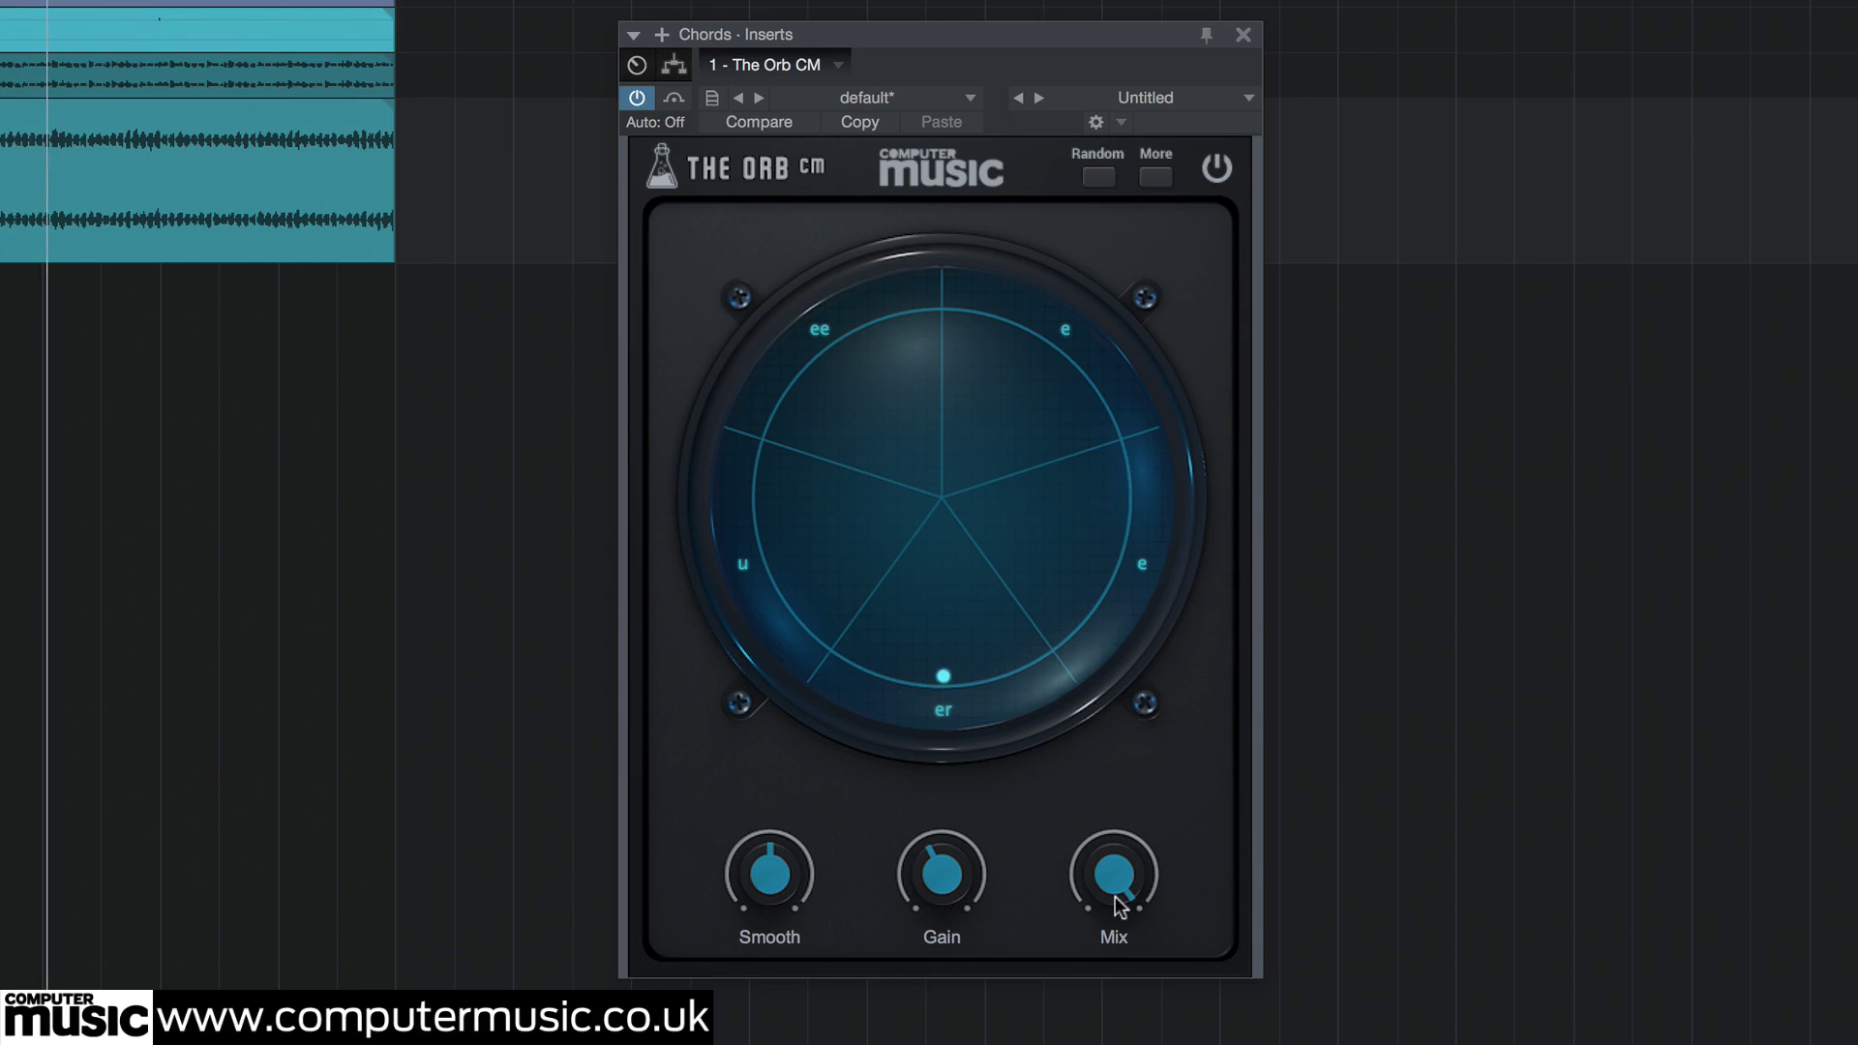
Move the formant point from er to u, then lower Mix and bring it back up to 100%.
mouse_move(1094, 835)
drag(1132, 832, 1092, 743)
drag(946, 677, 705, 581)
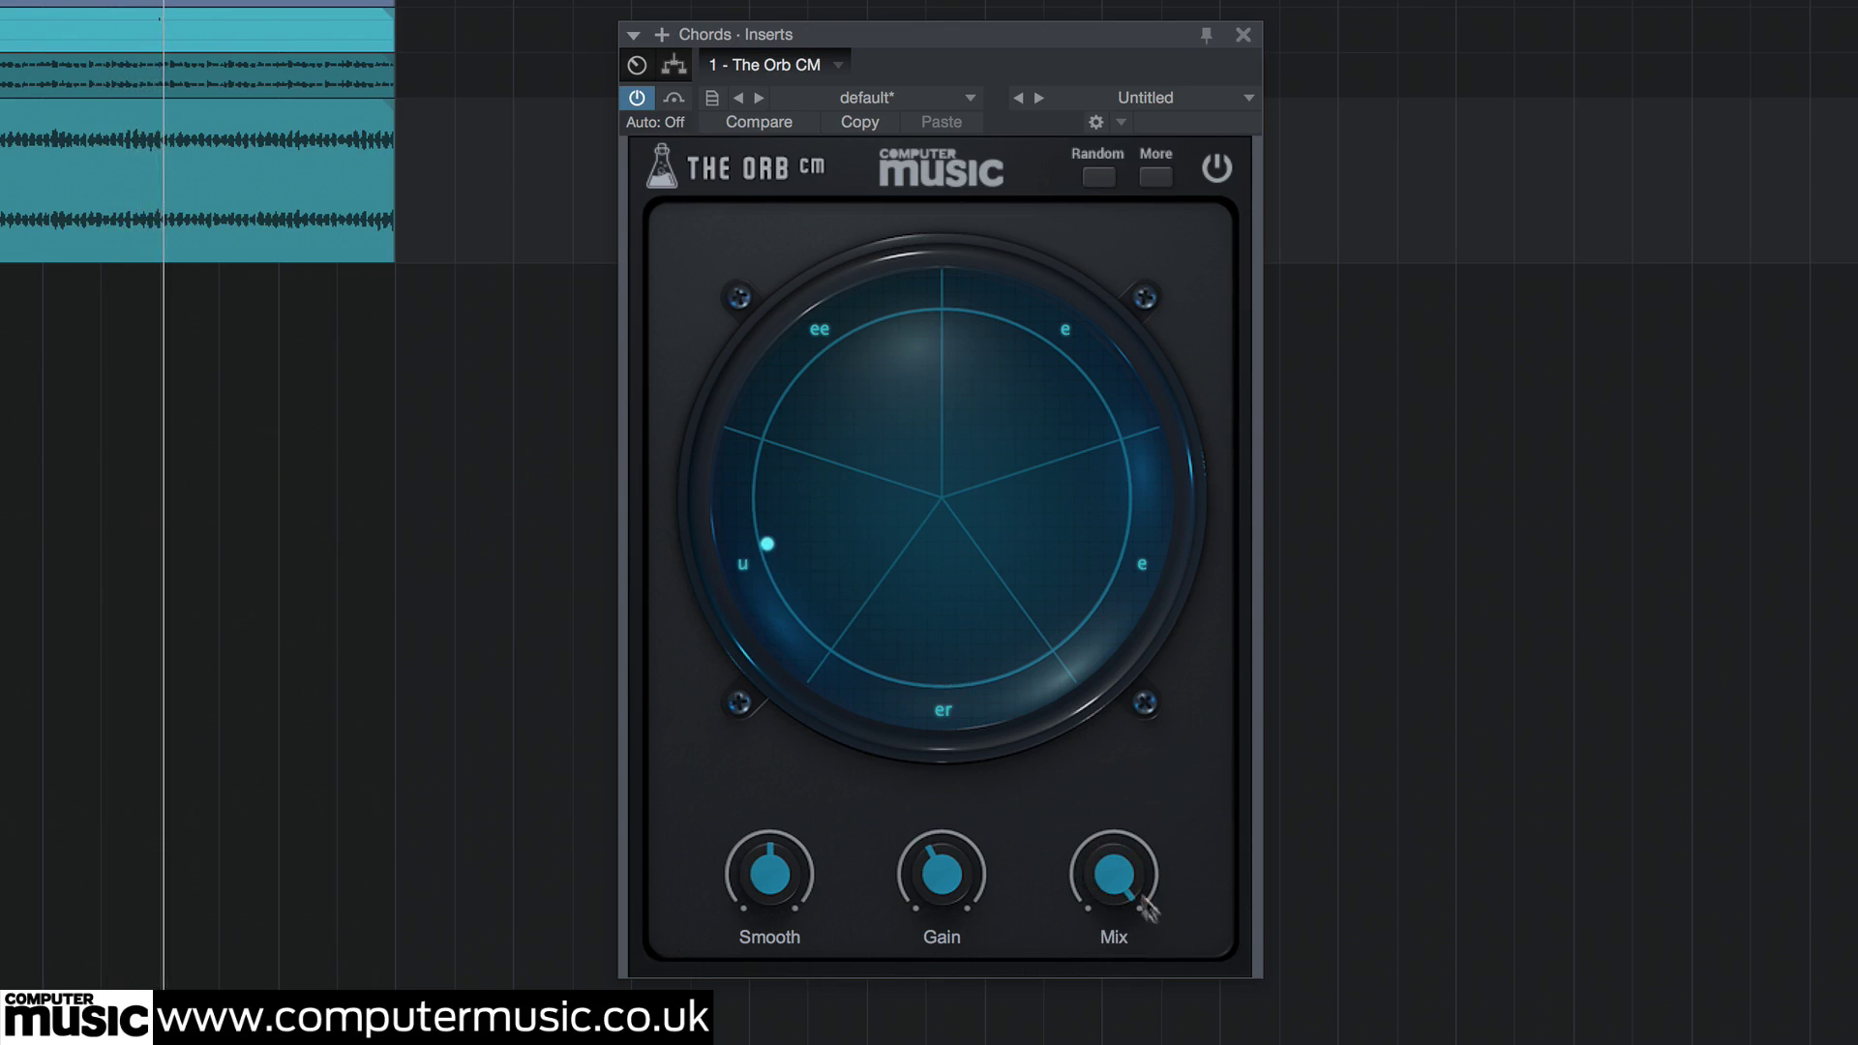
drag(1115, 876, 1126, 985)
drag(1137, 865, 1131, 718)
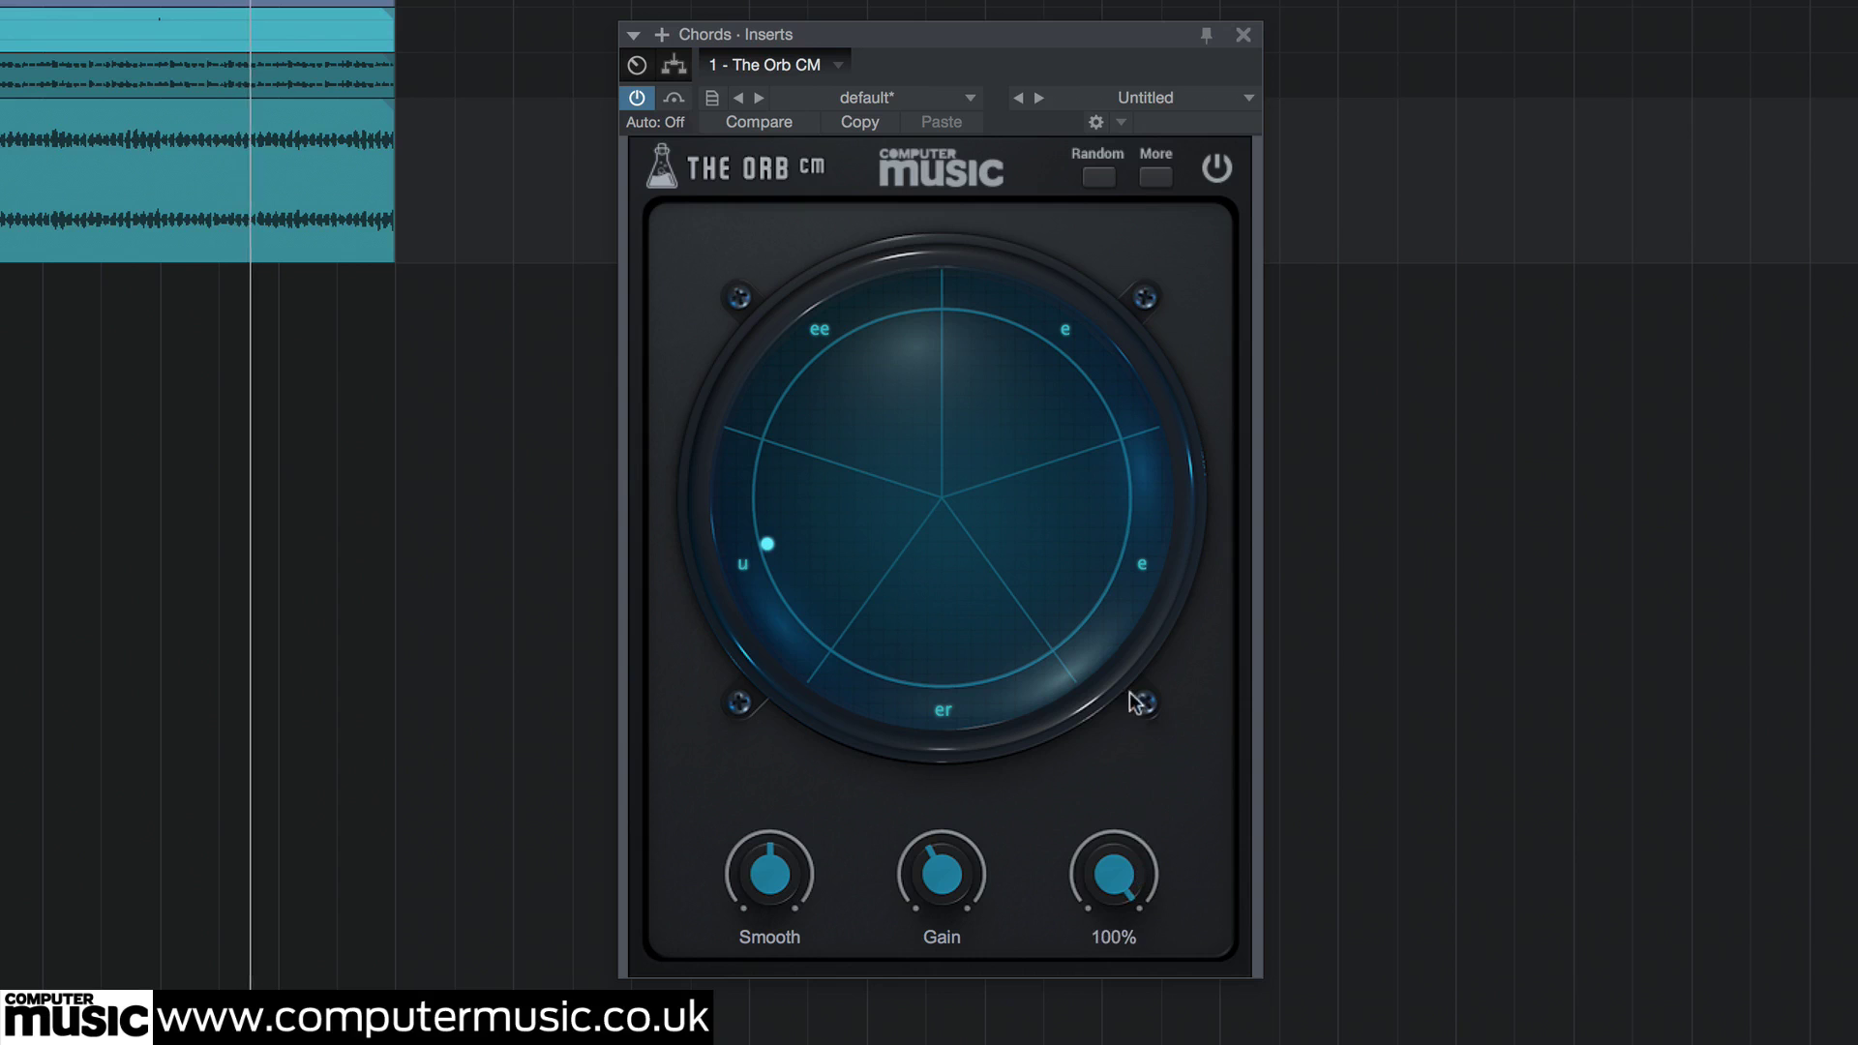
Sweep the formant point between u and er, lower Mix well into its bottom range and raise Gain to about +5.8 dB.
drag(765, 538, 970, 850)
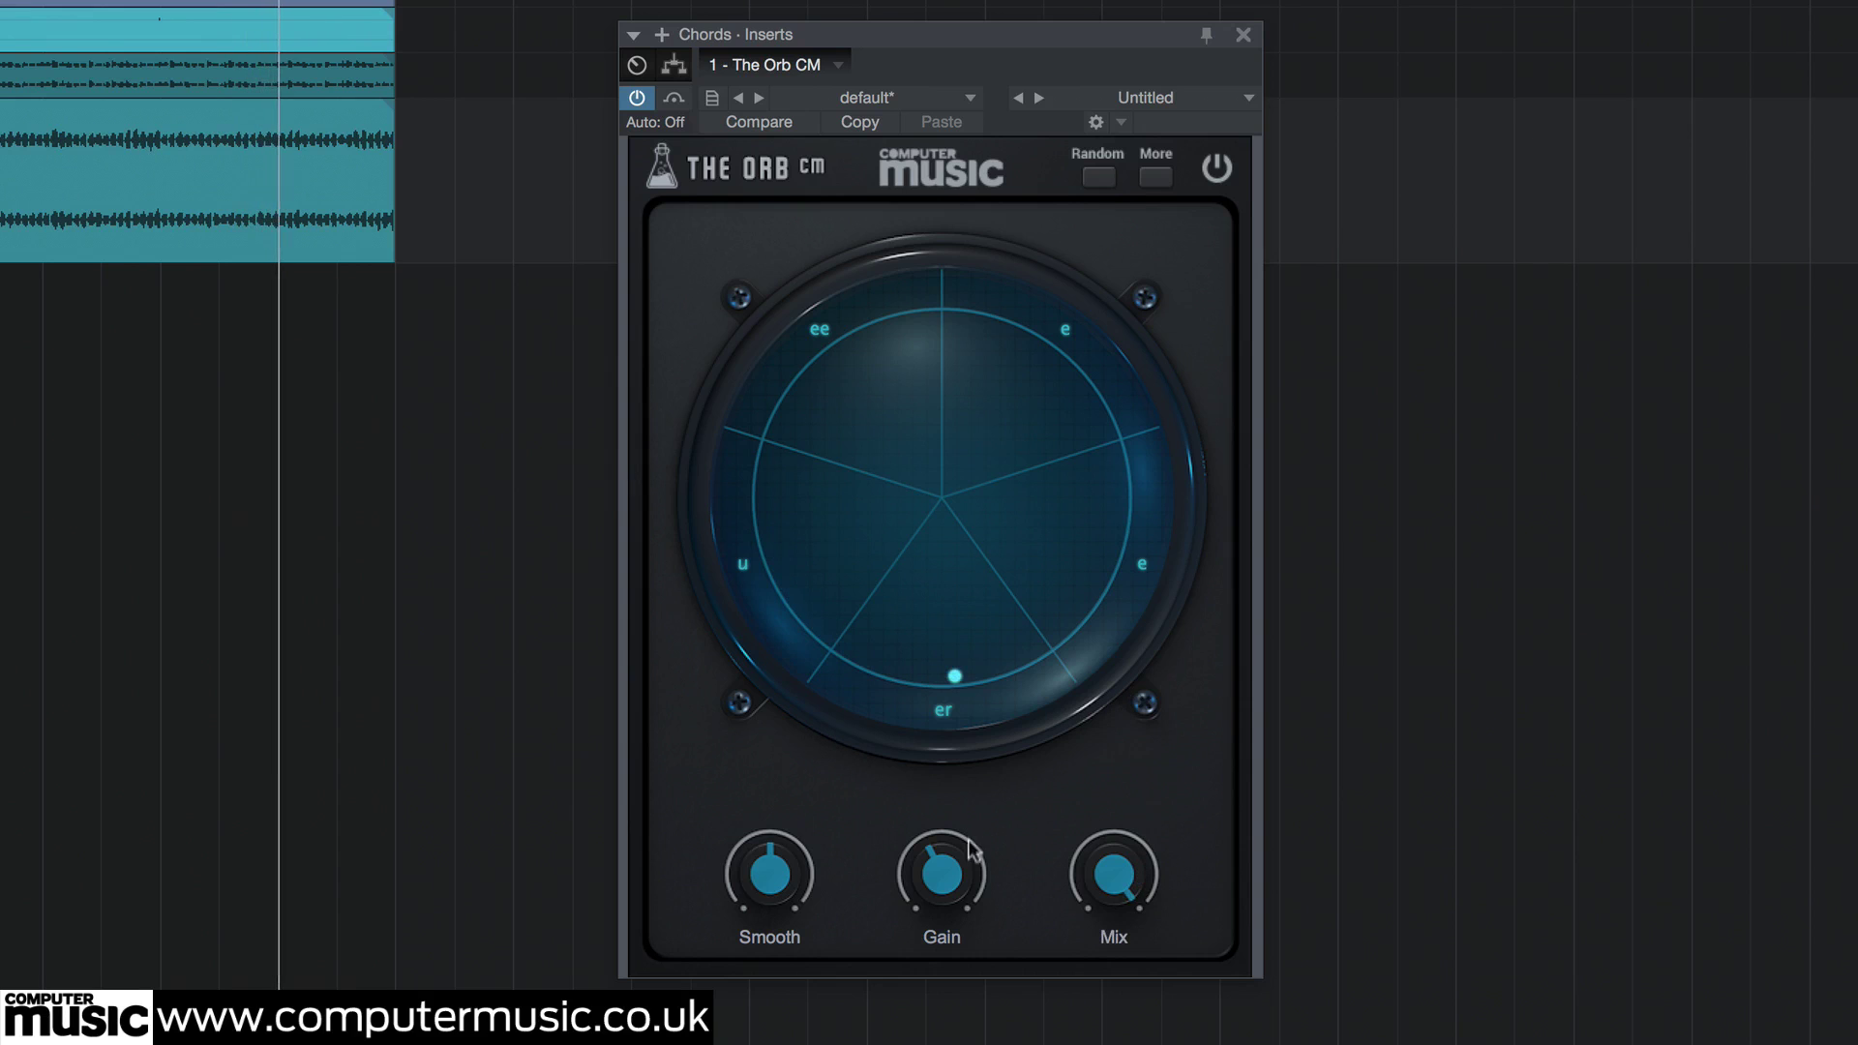
drag(967, 678, 734, 662)
drag(1104, 861, 1136, 888)
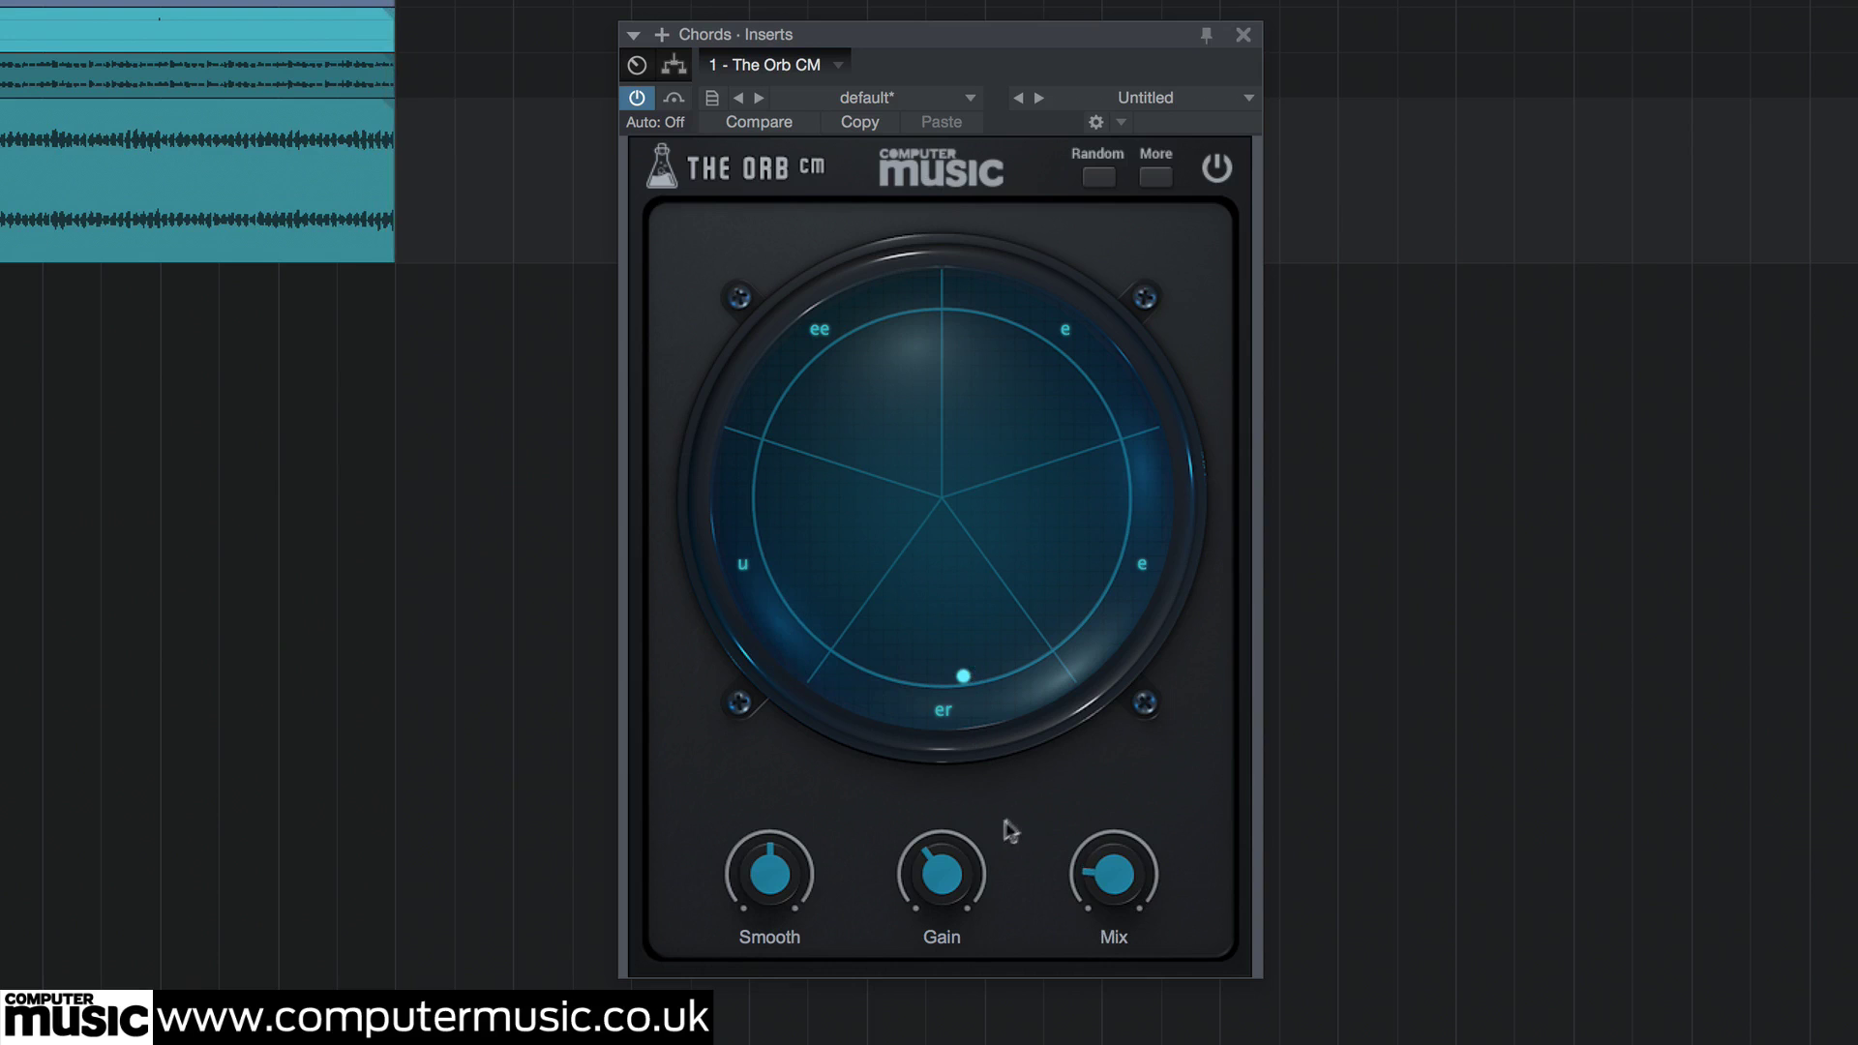
drag(962, 832, 934, 242)
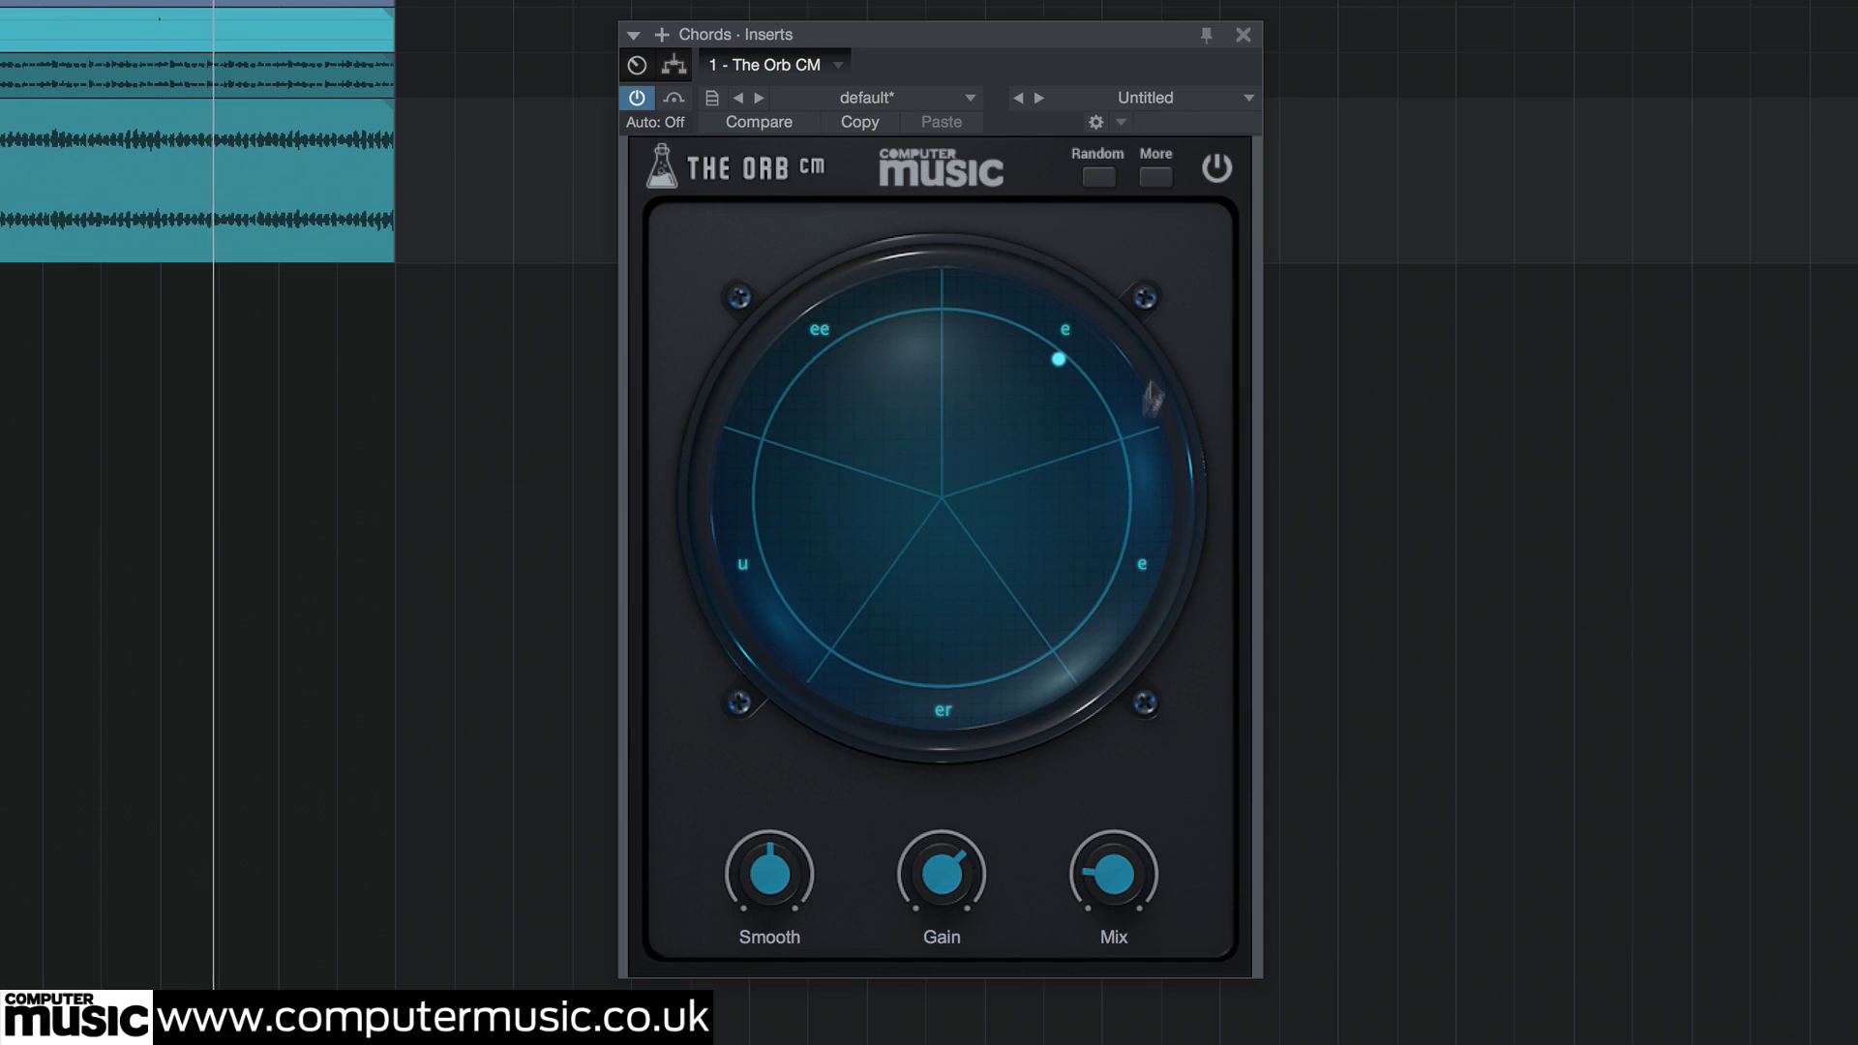
Sweep the formant point around the orb's rim from the upper e through ee, the lower e and er.
drag(1061, 361, 646, 531)
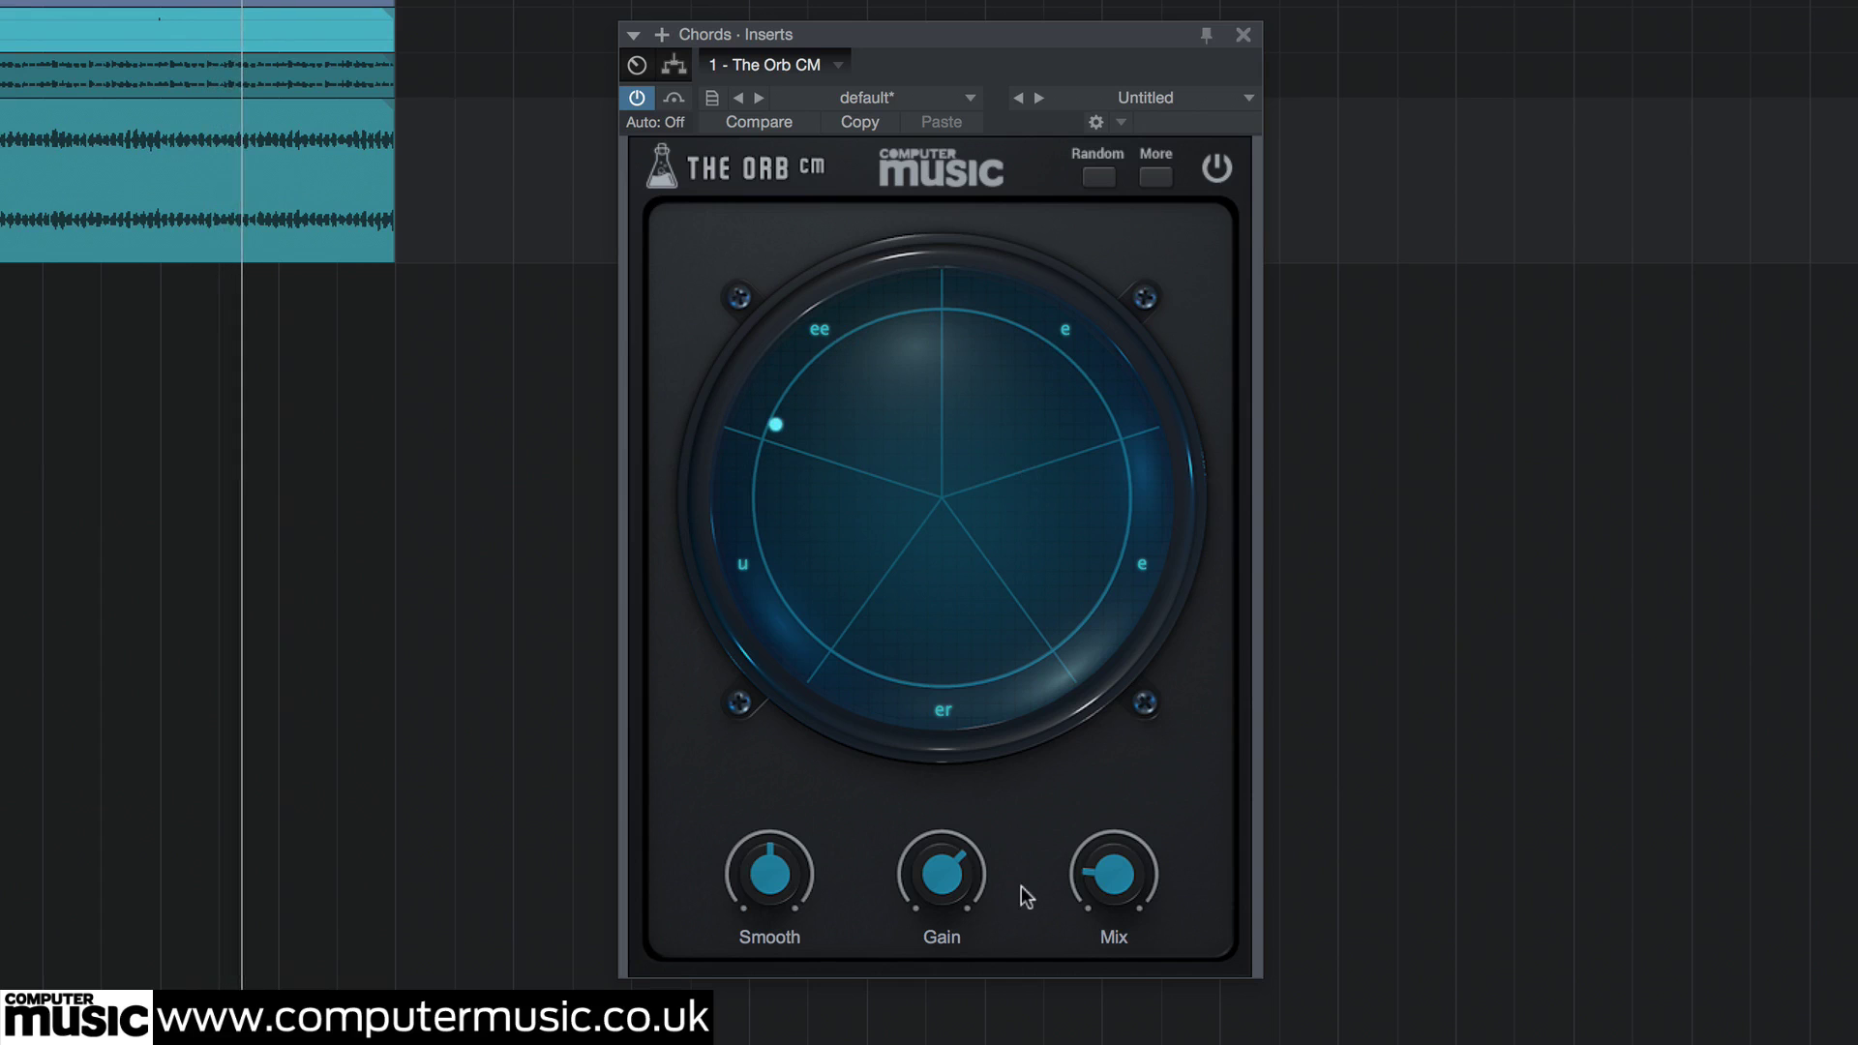
drag(792, 436, 1175, 745)
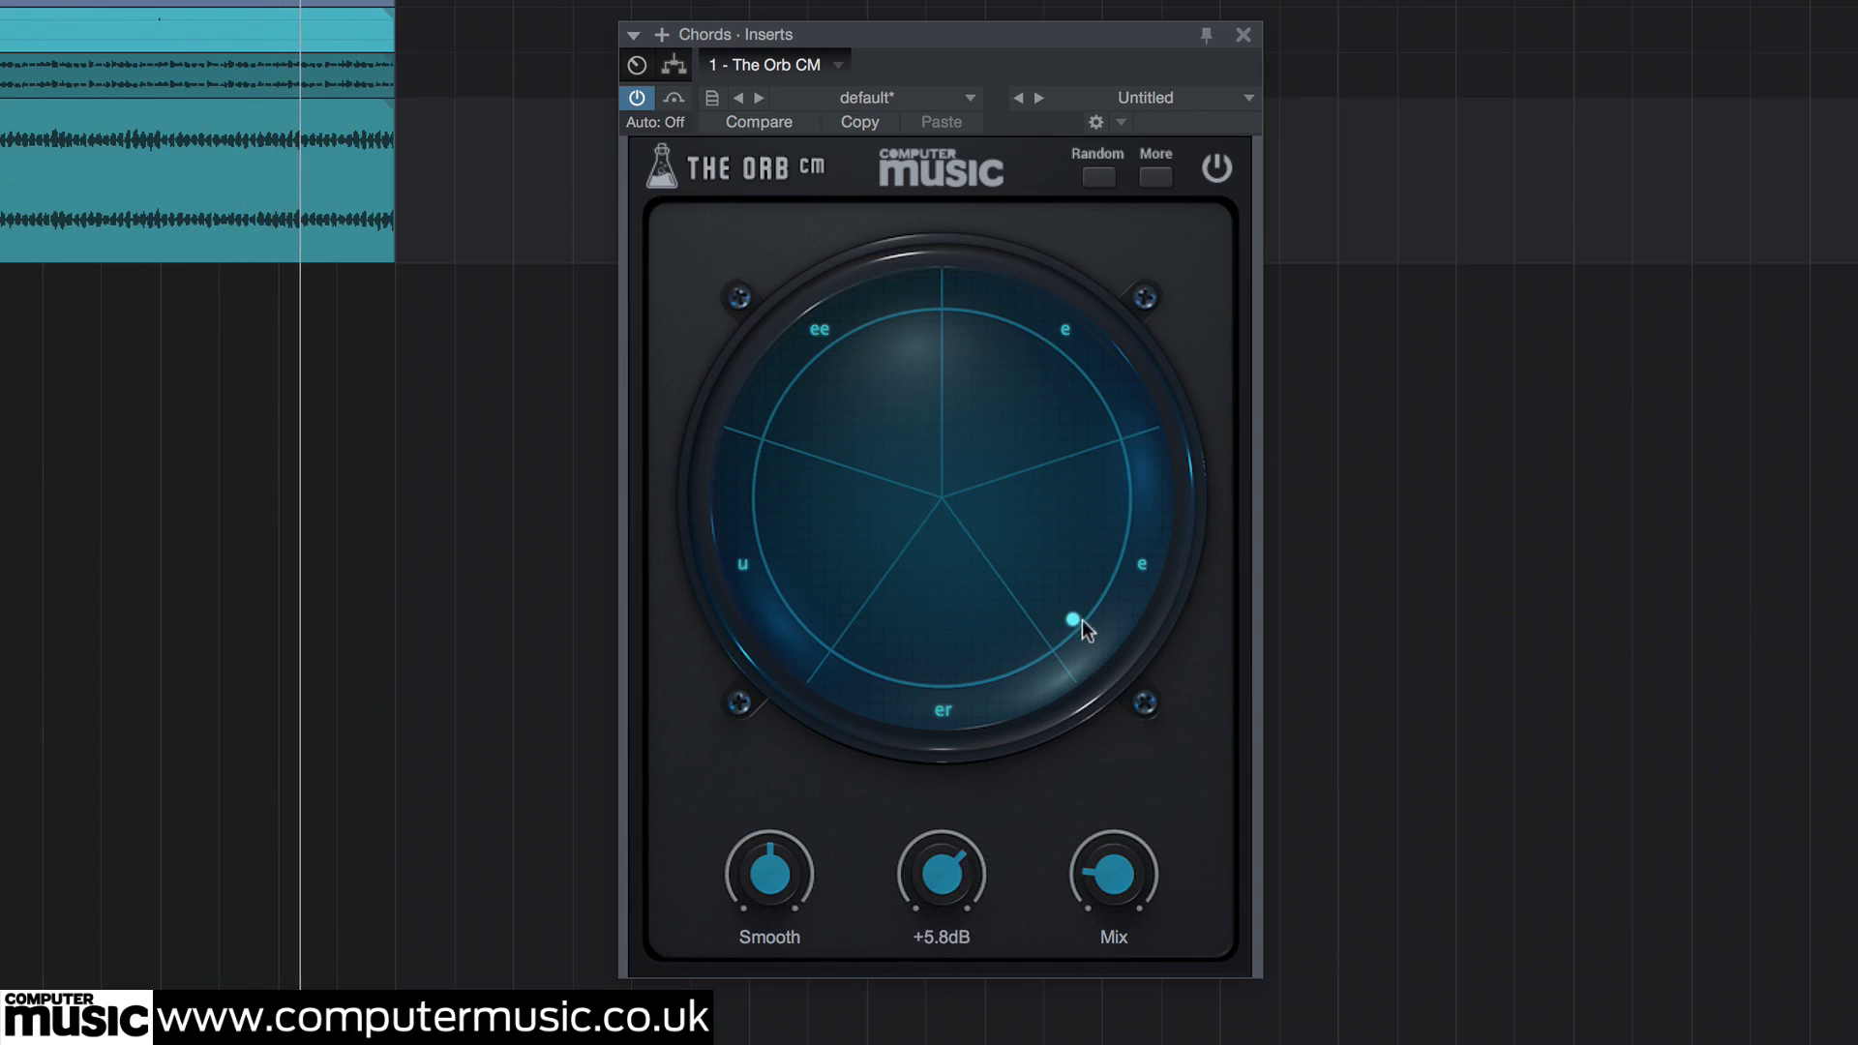
drag(1084, 629, 955, 627)
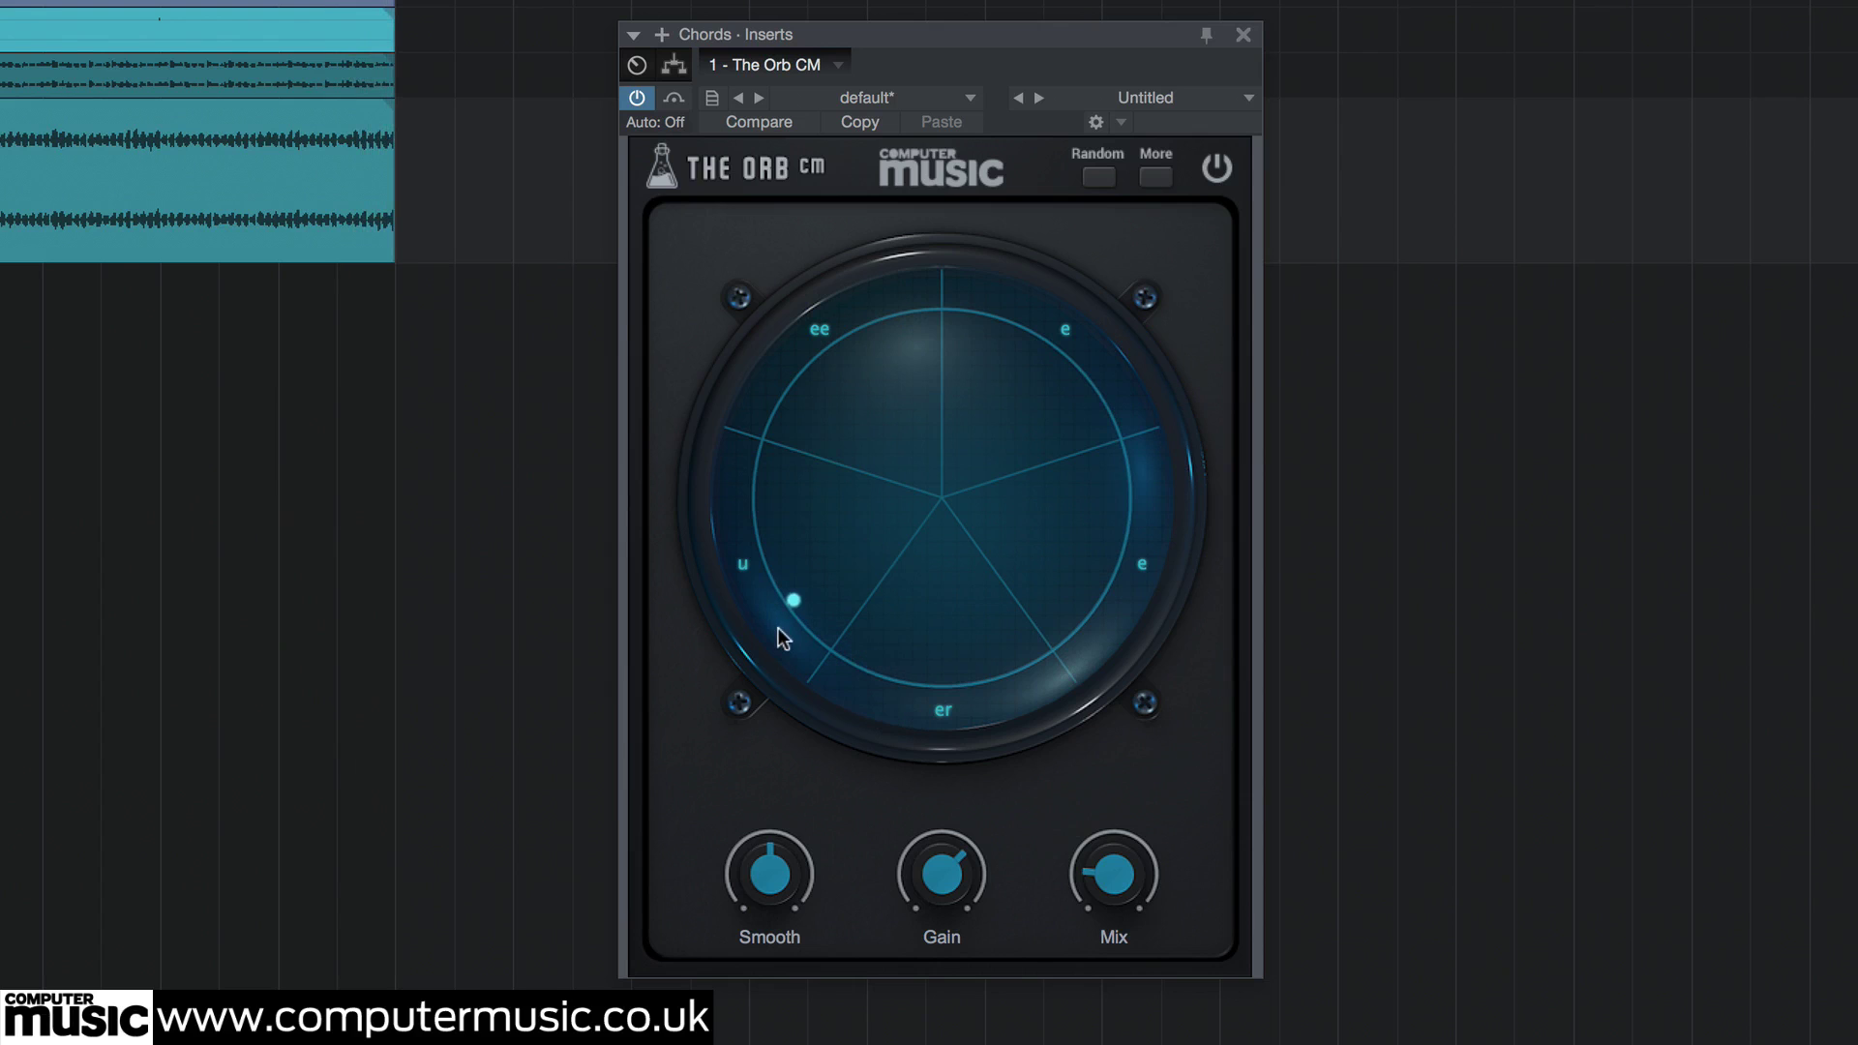
View the plug-in's additional options twice, sweeping the formant point around the er segment in between.
click(1164, 172)
click(1099, 227)
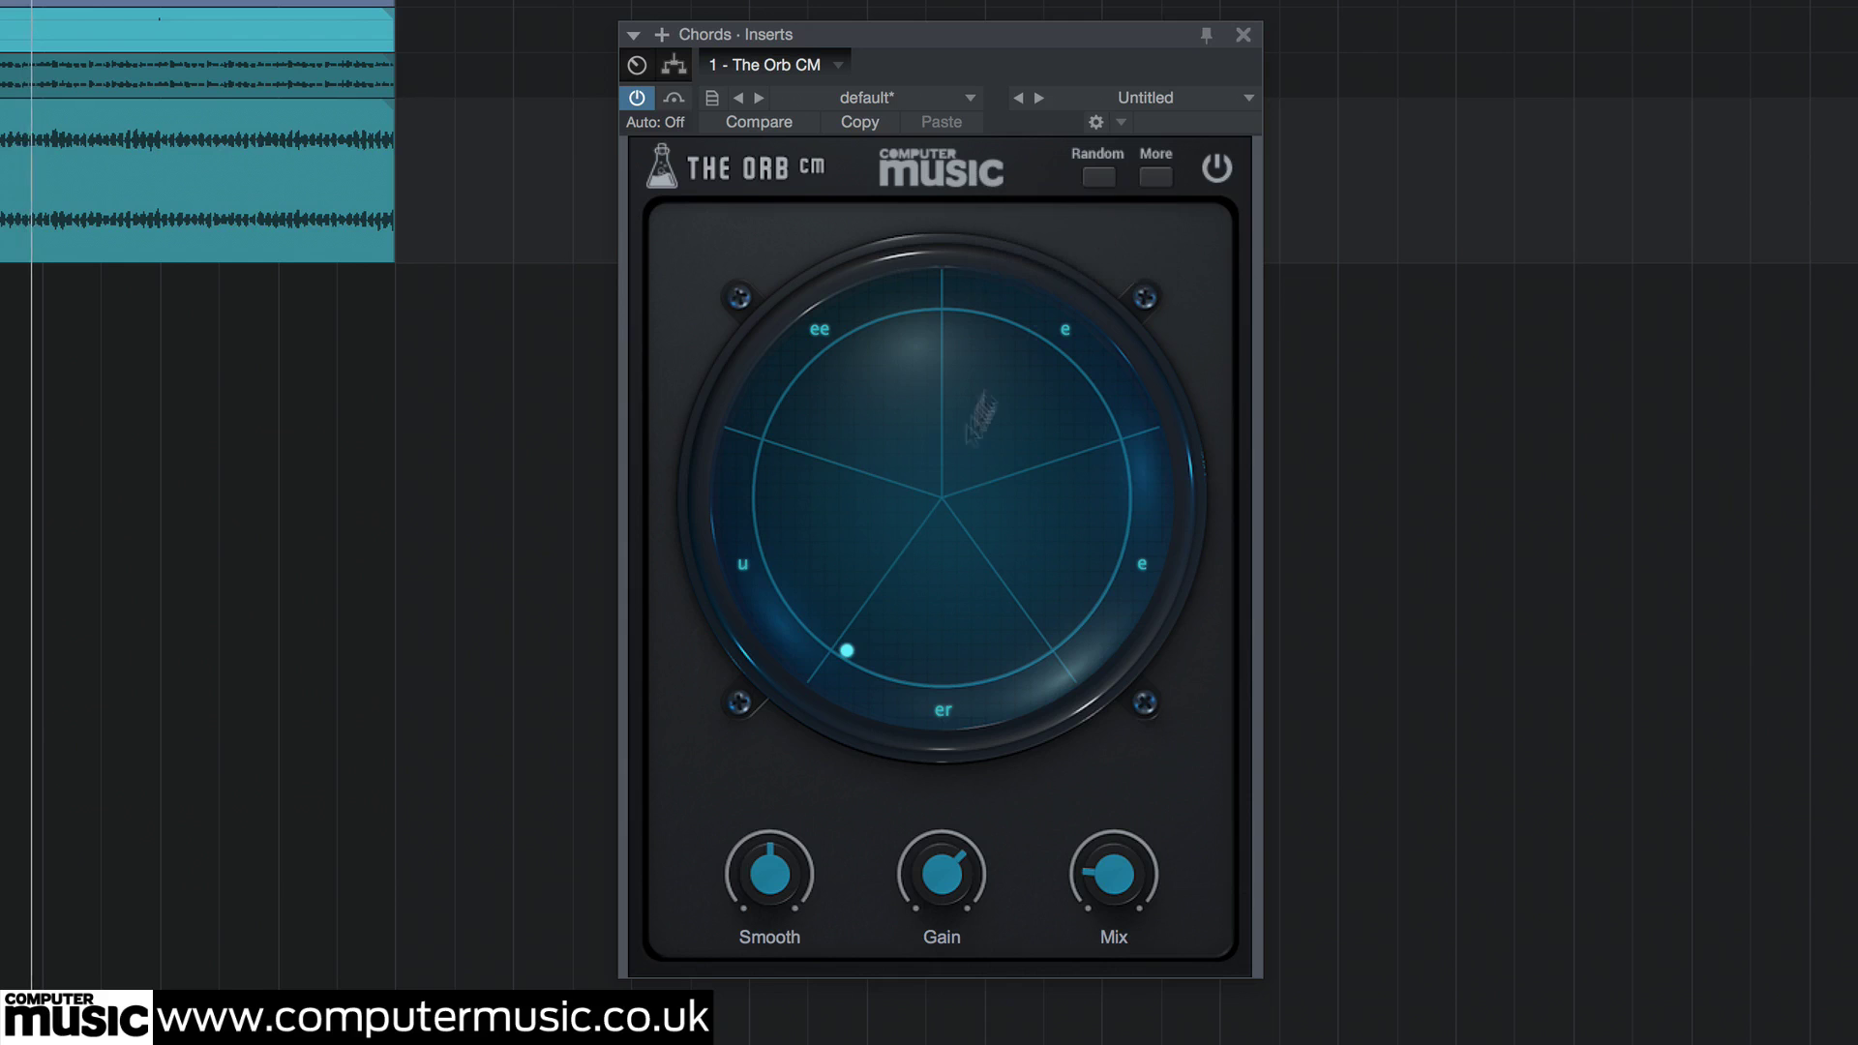
drag(861, 648, 968, 716)
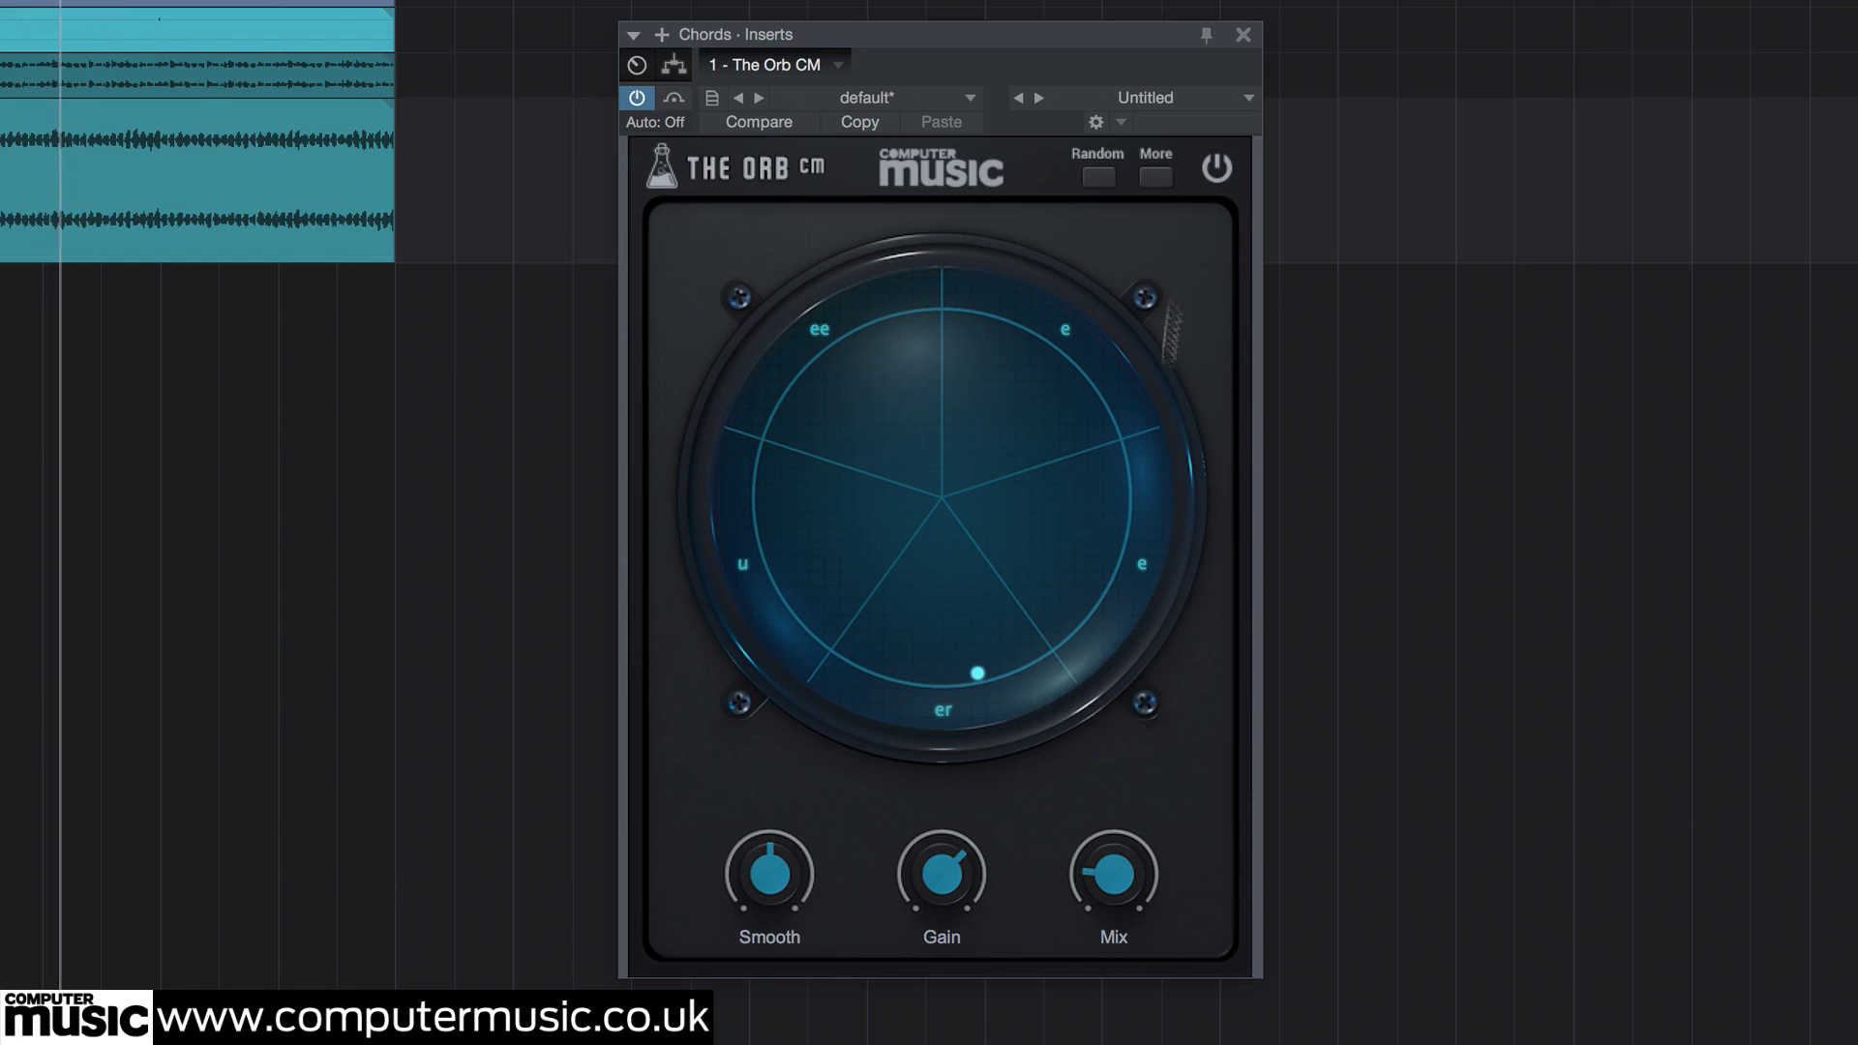
click(1163, 180)
click(1070, 235)
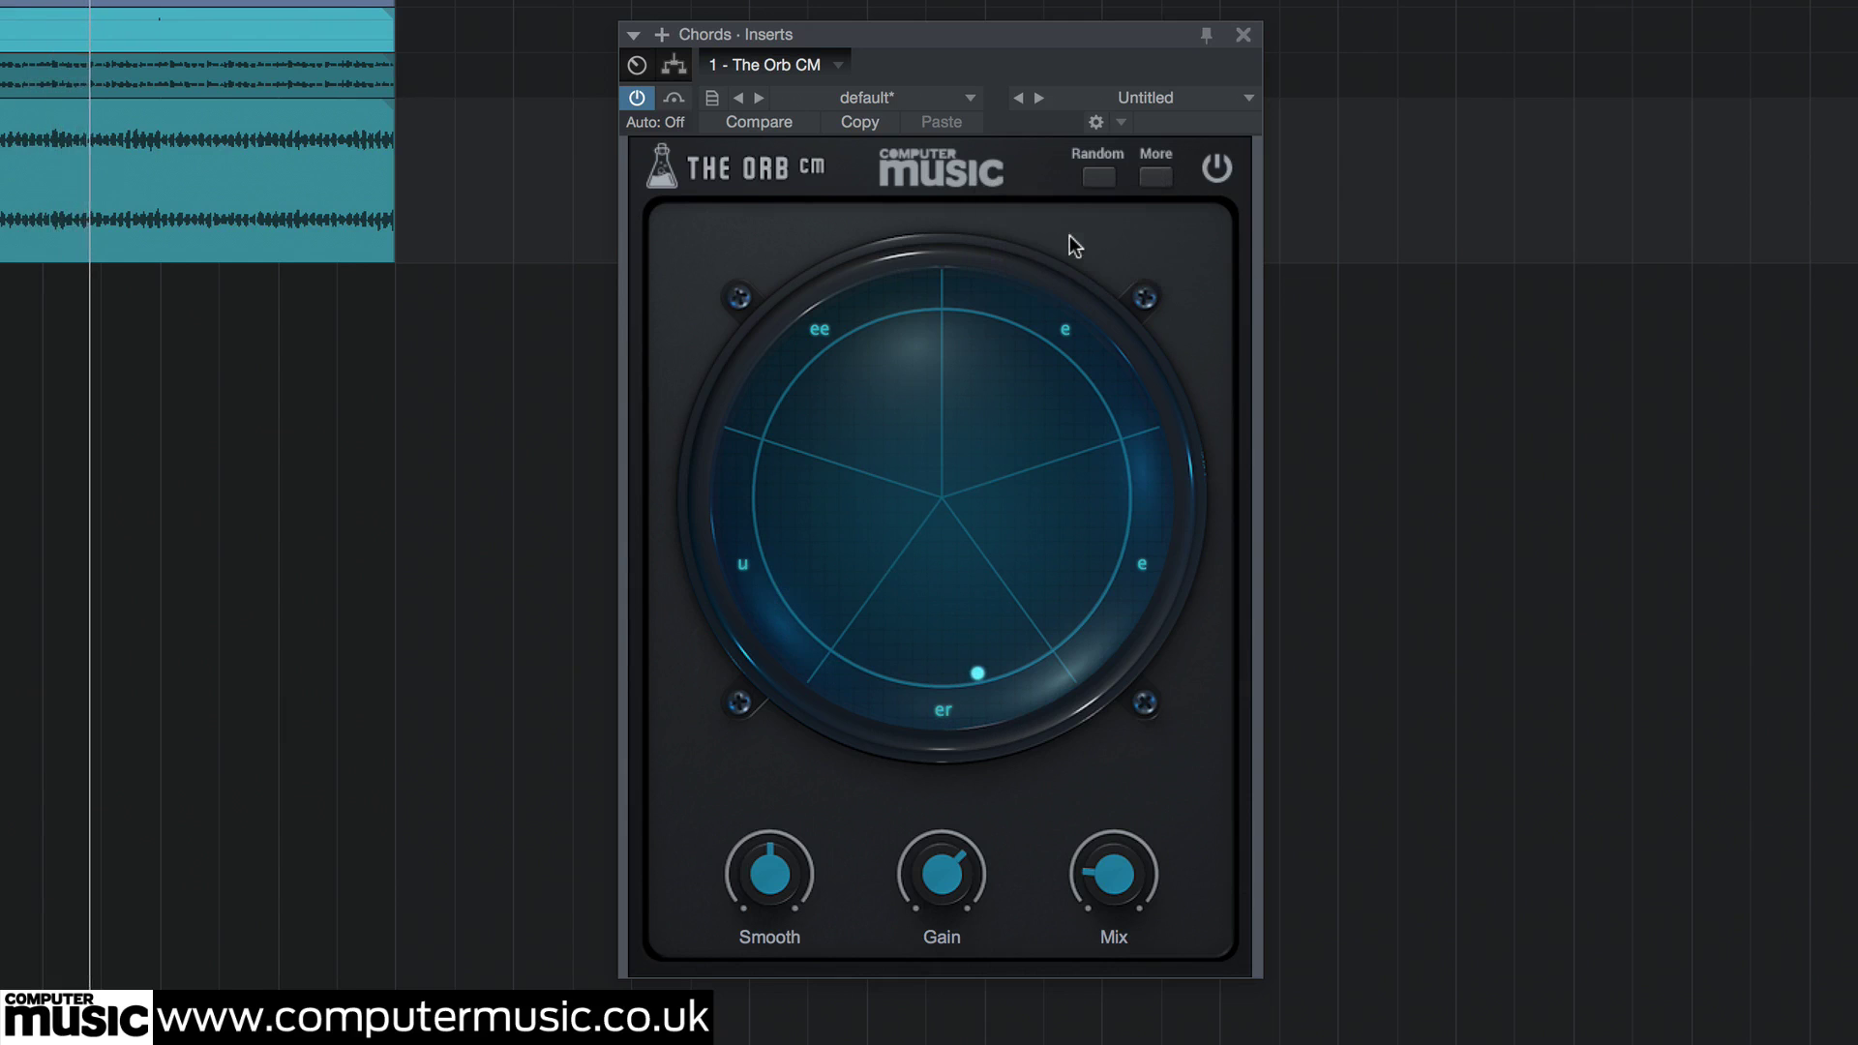
drag(979, 675, 844, 718)
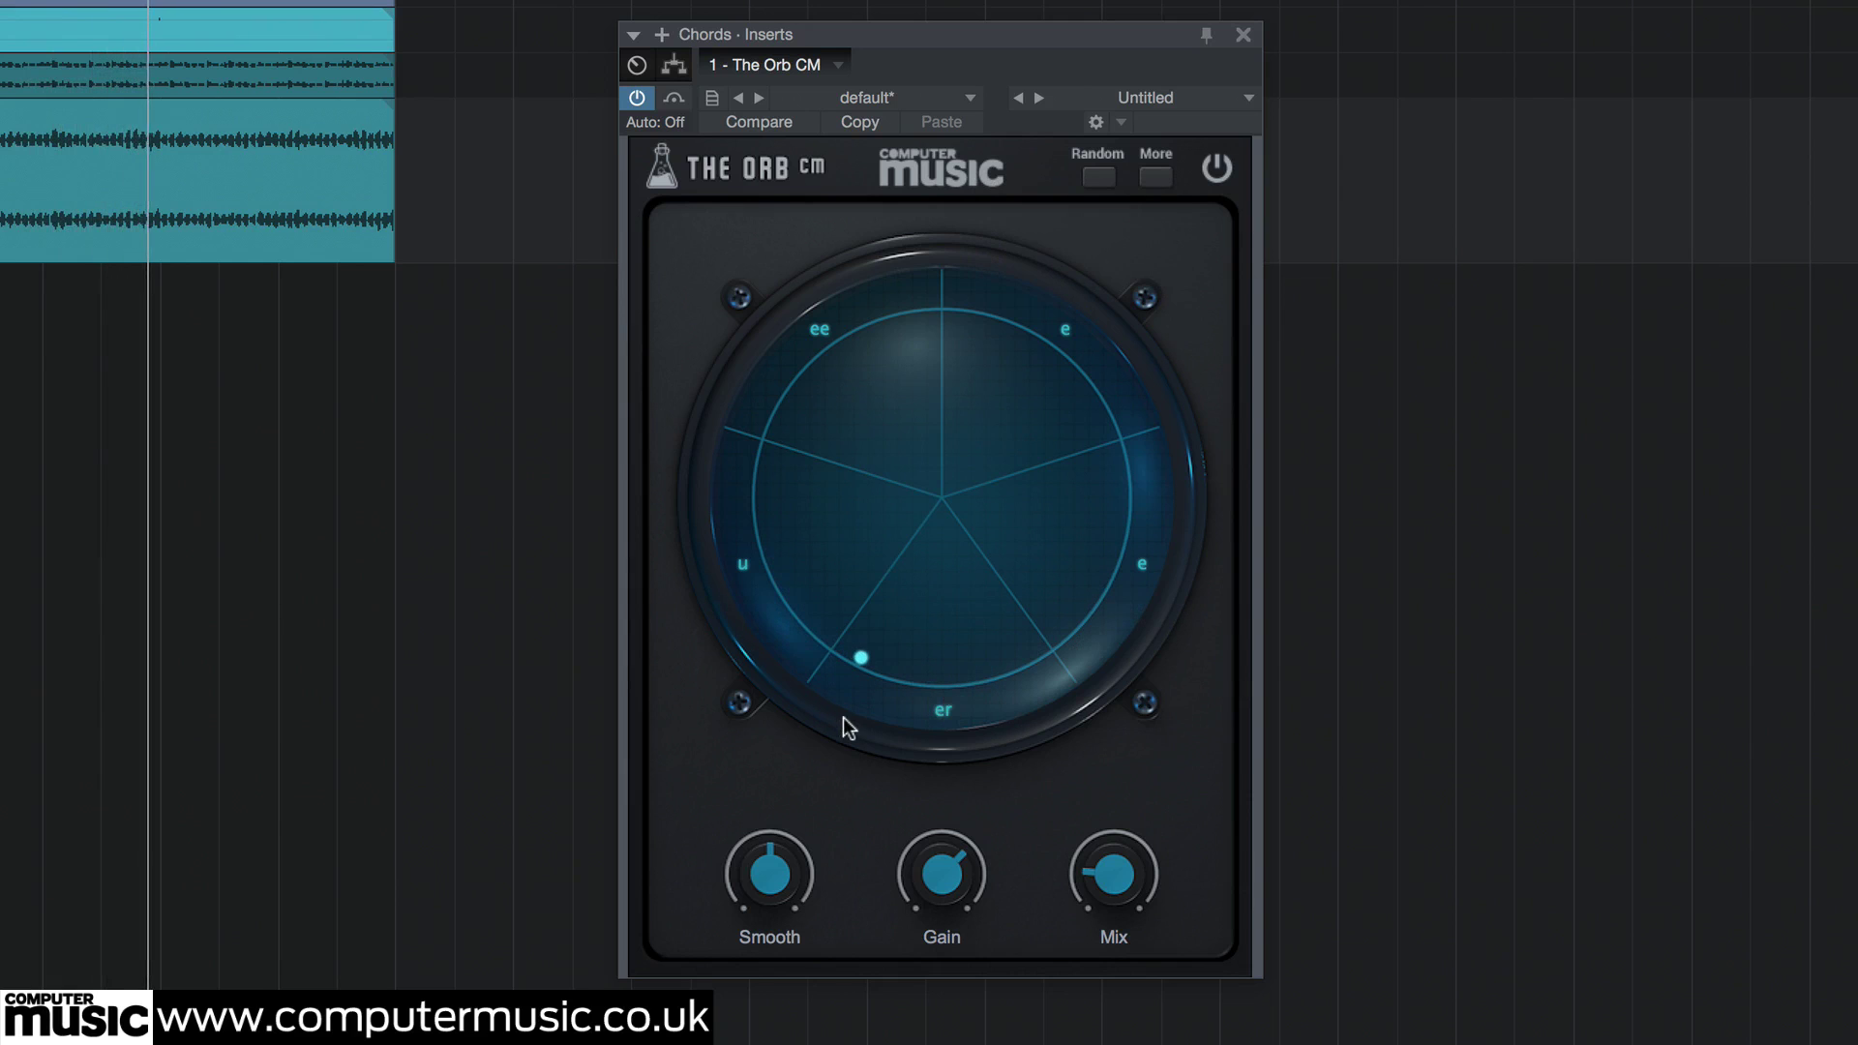
Randomise the plug-in's controls, reduce Gain and sweep the formant point up to the upper e segment.
click(1098, 177)
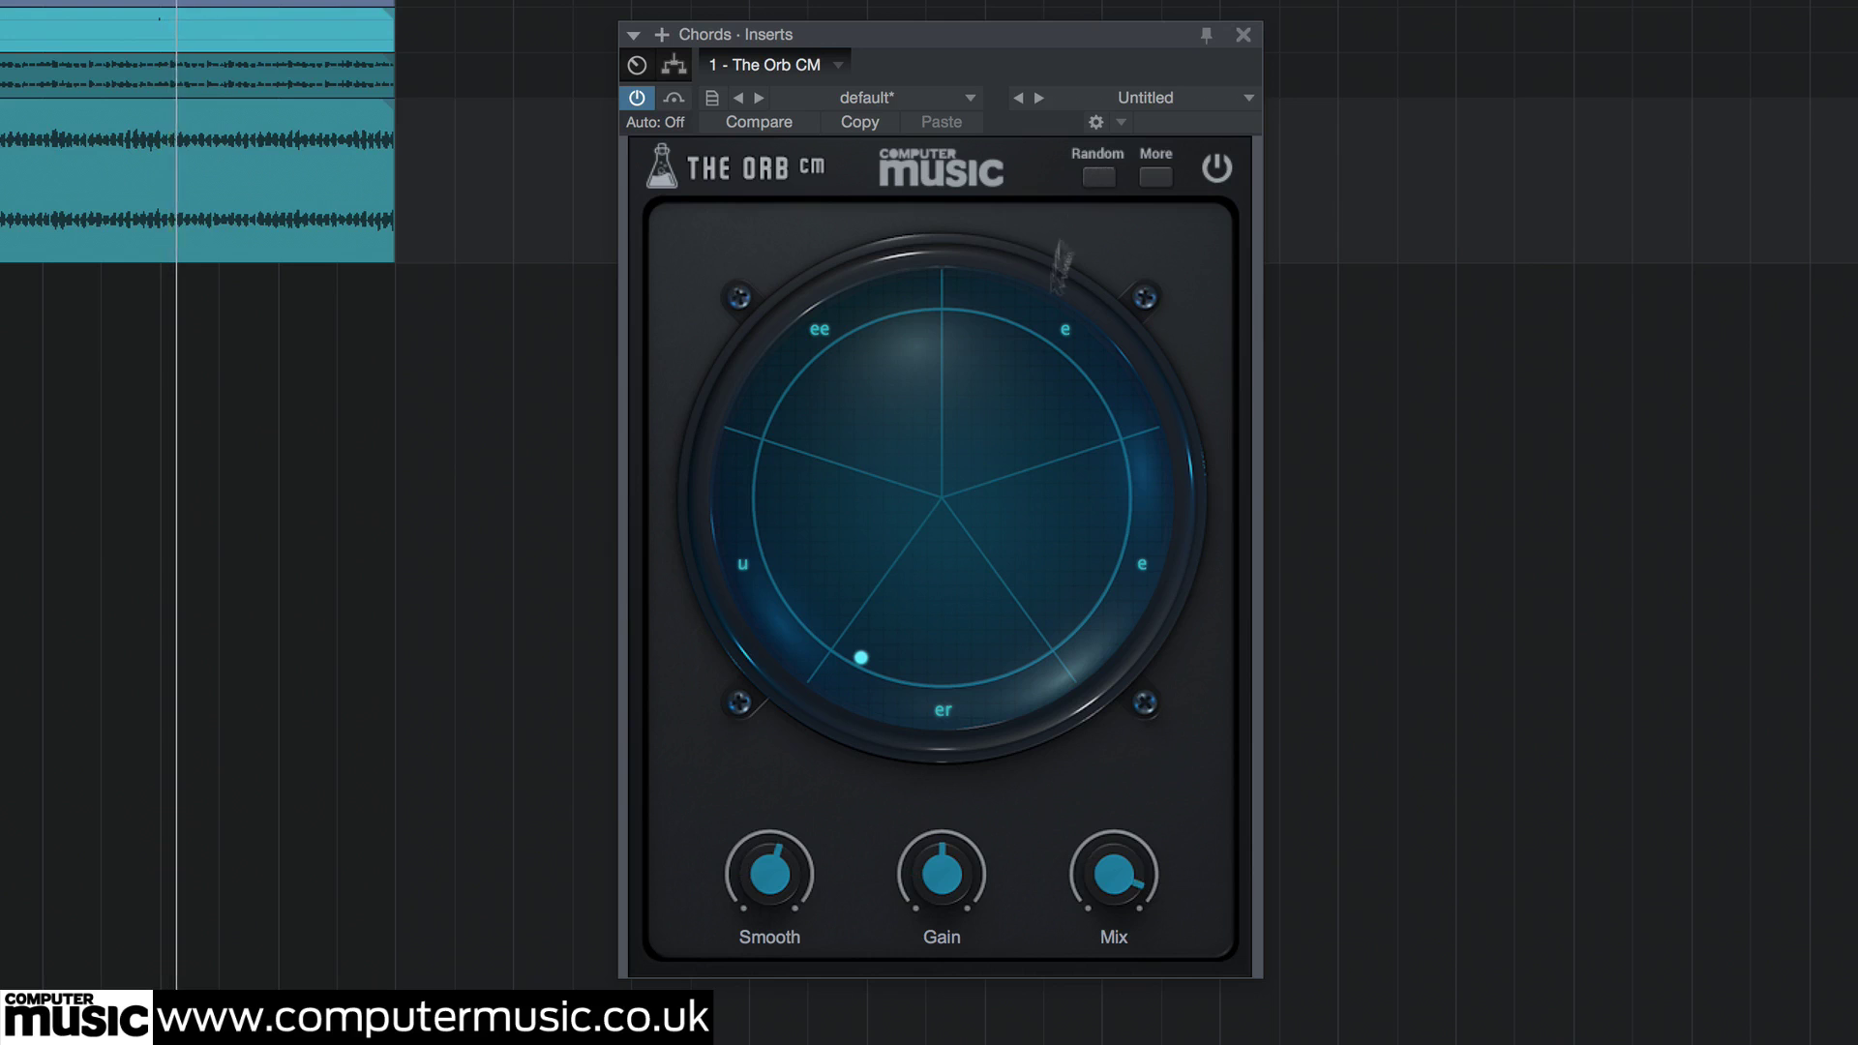
drag(942, 871, 944, 880)
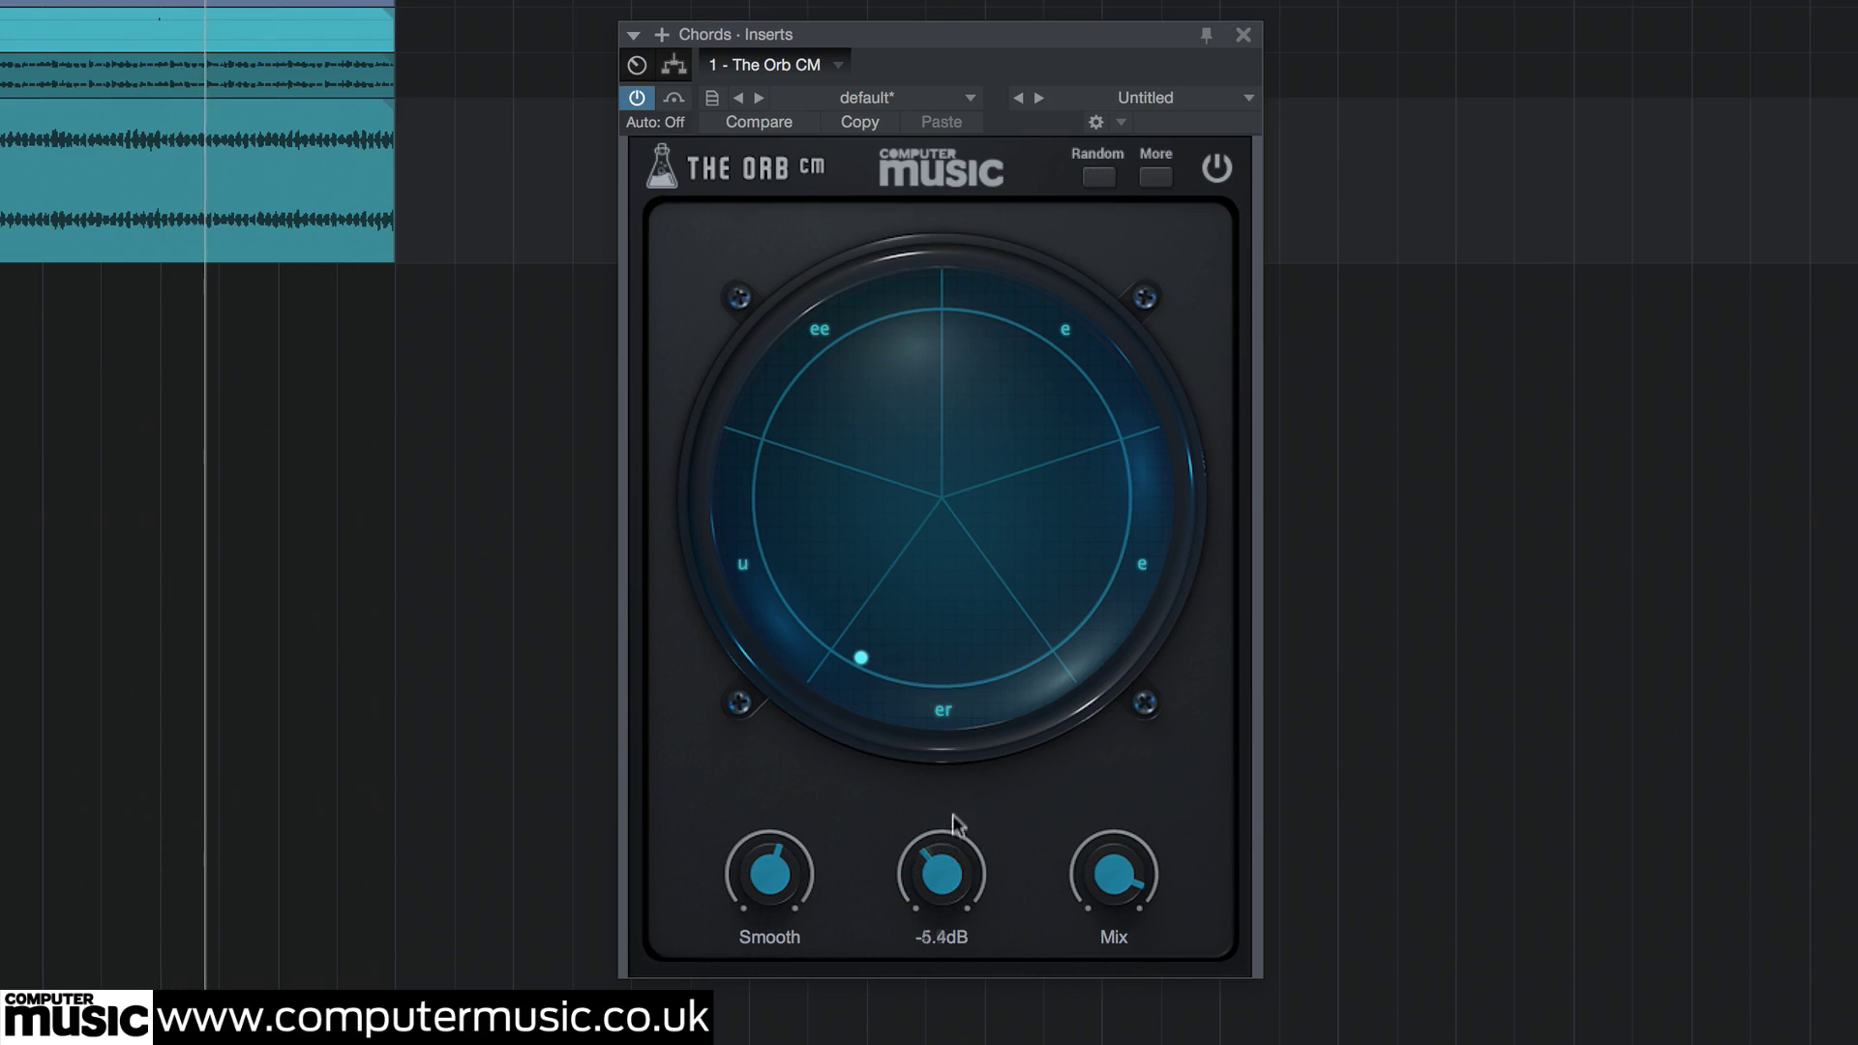
drag(850, 630, 1090, 381)
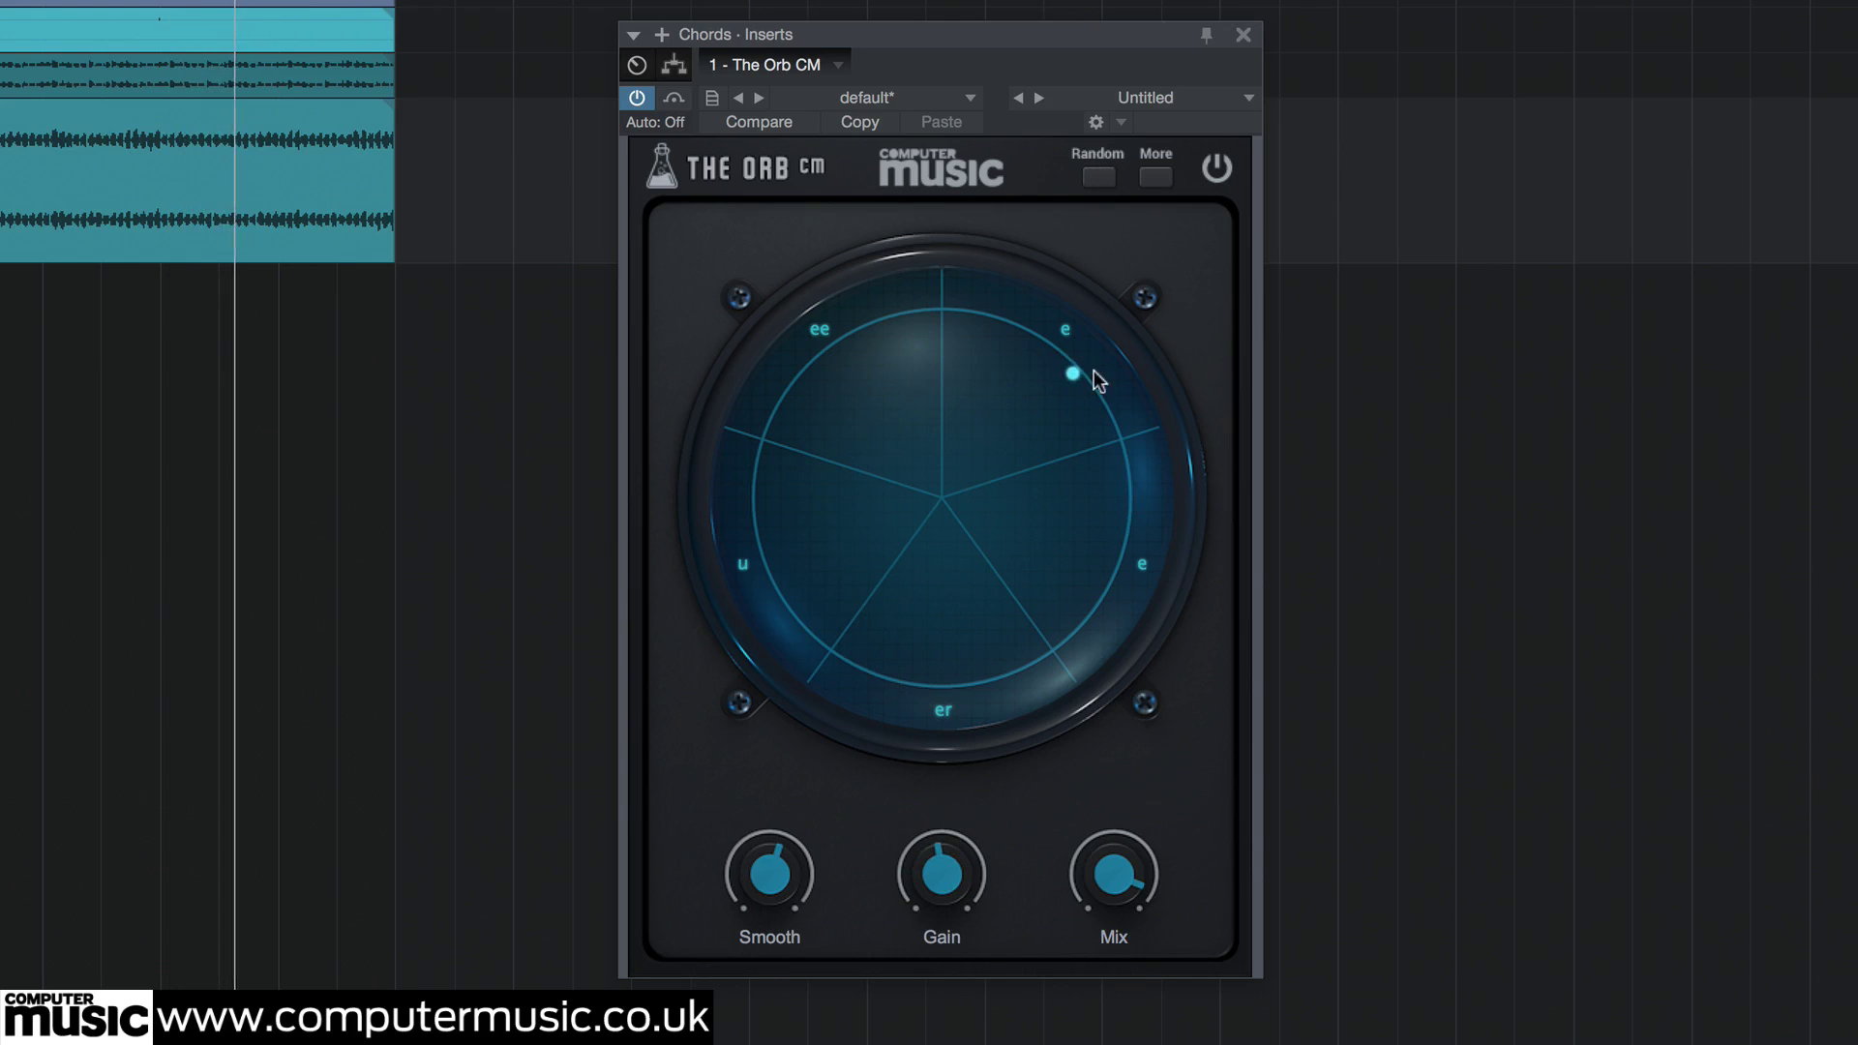
Randomise the controls three more times, sweeping the formant point down to er before the last randomisation.
click(1099, 178)
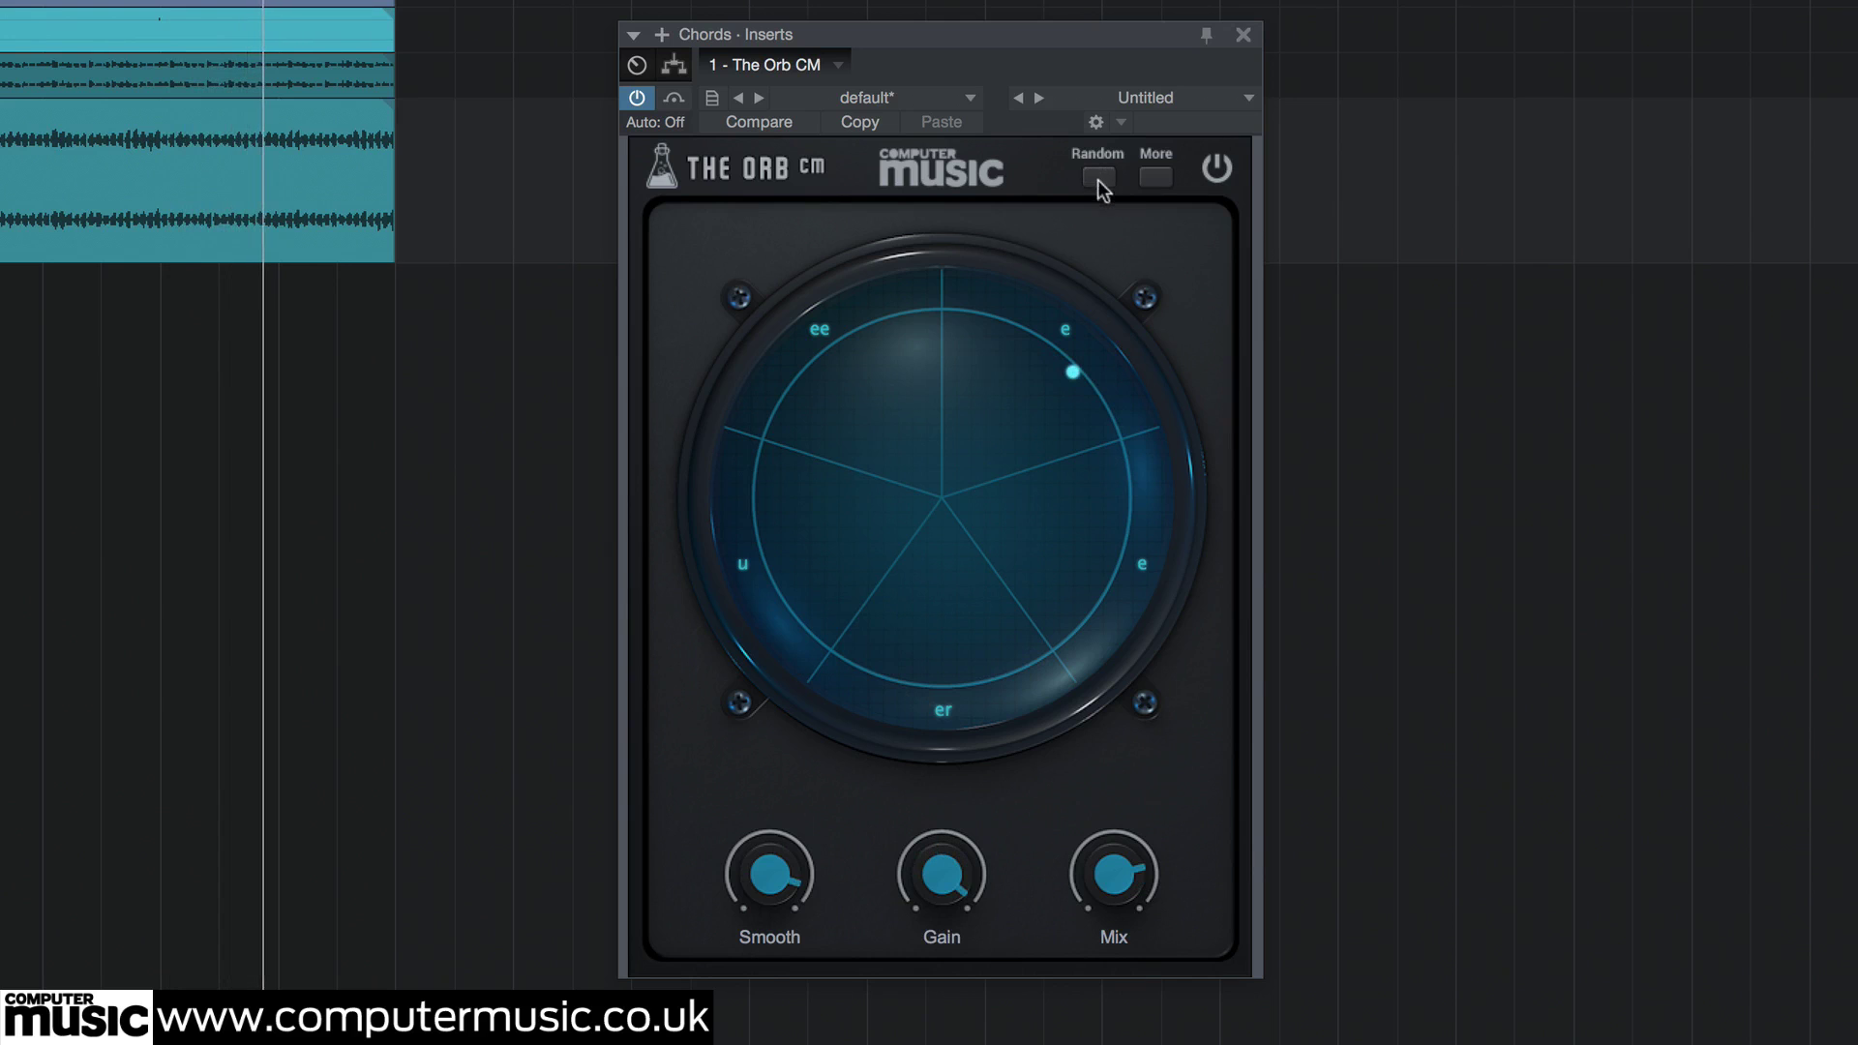
click(1098, 177)
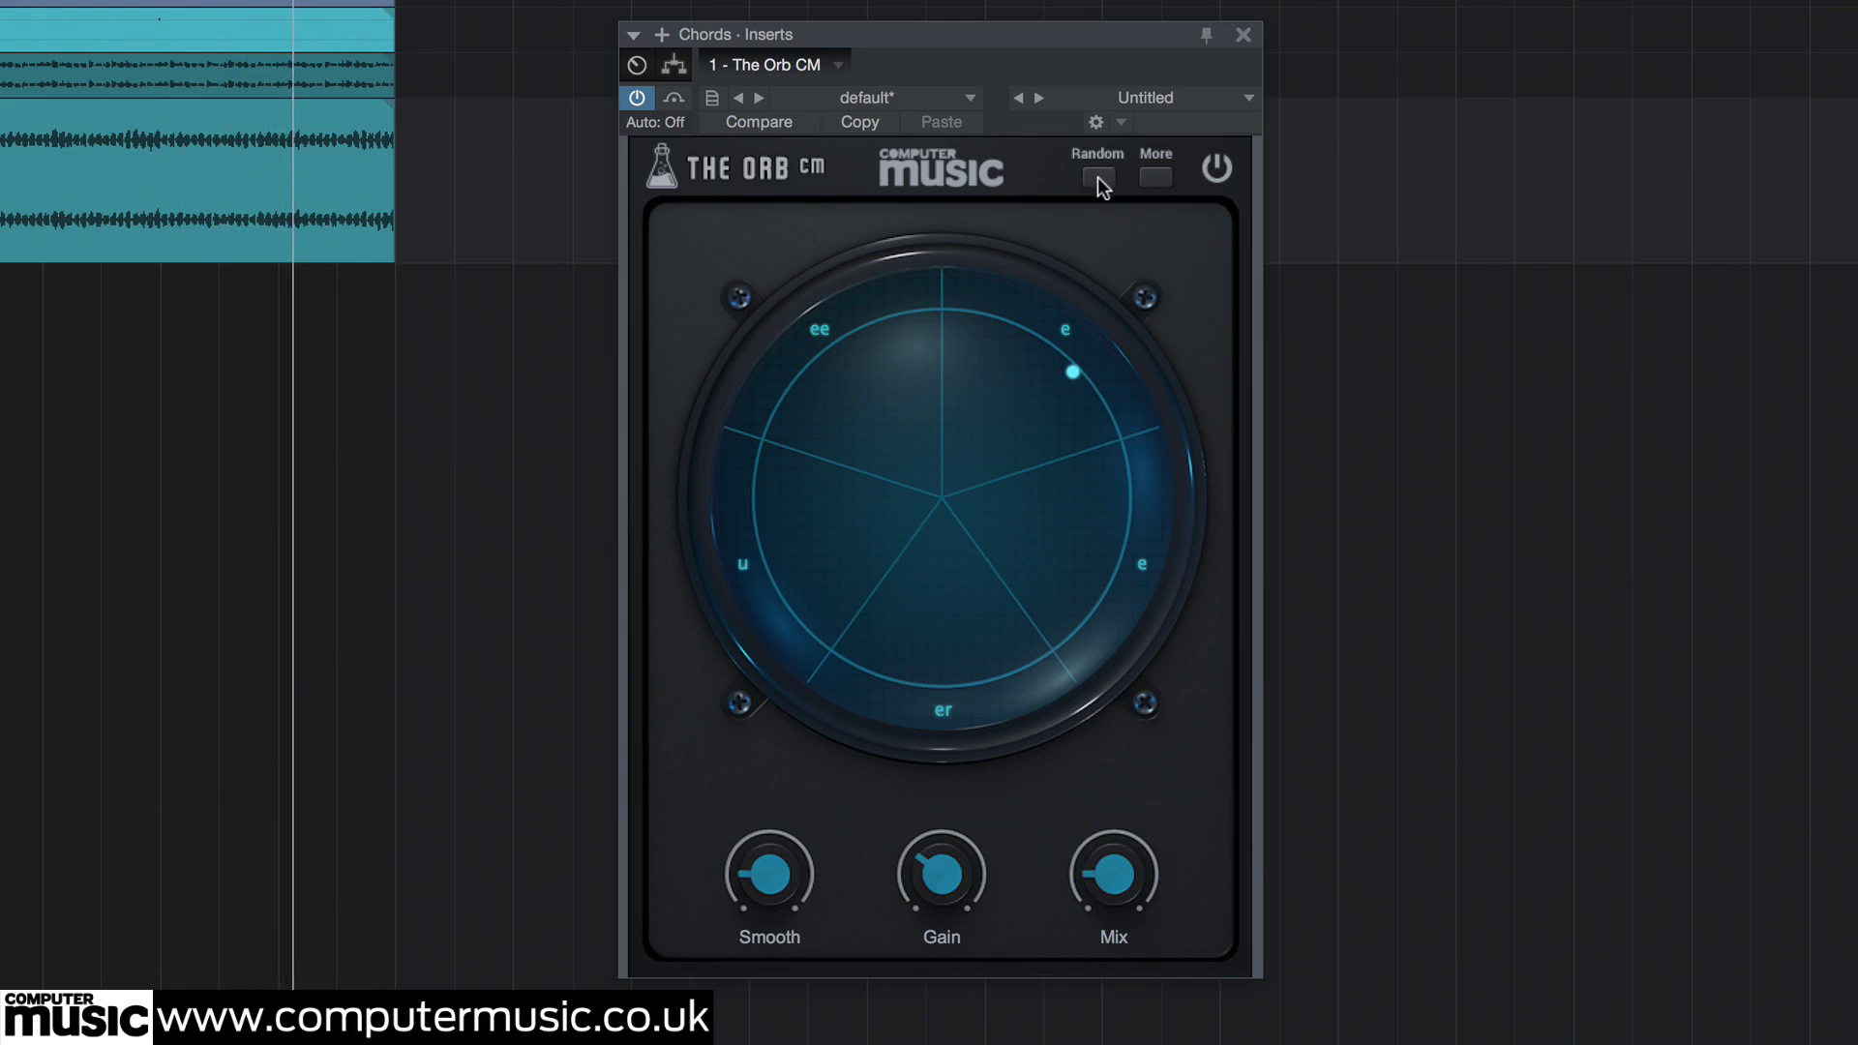
drag(1085, 367, 983, 786)
click(1100, 179)
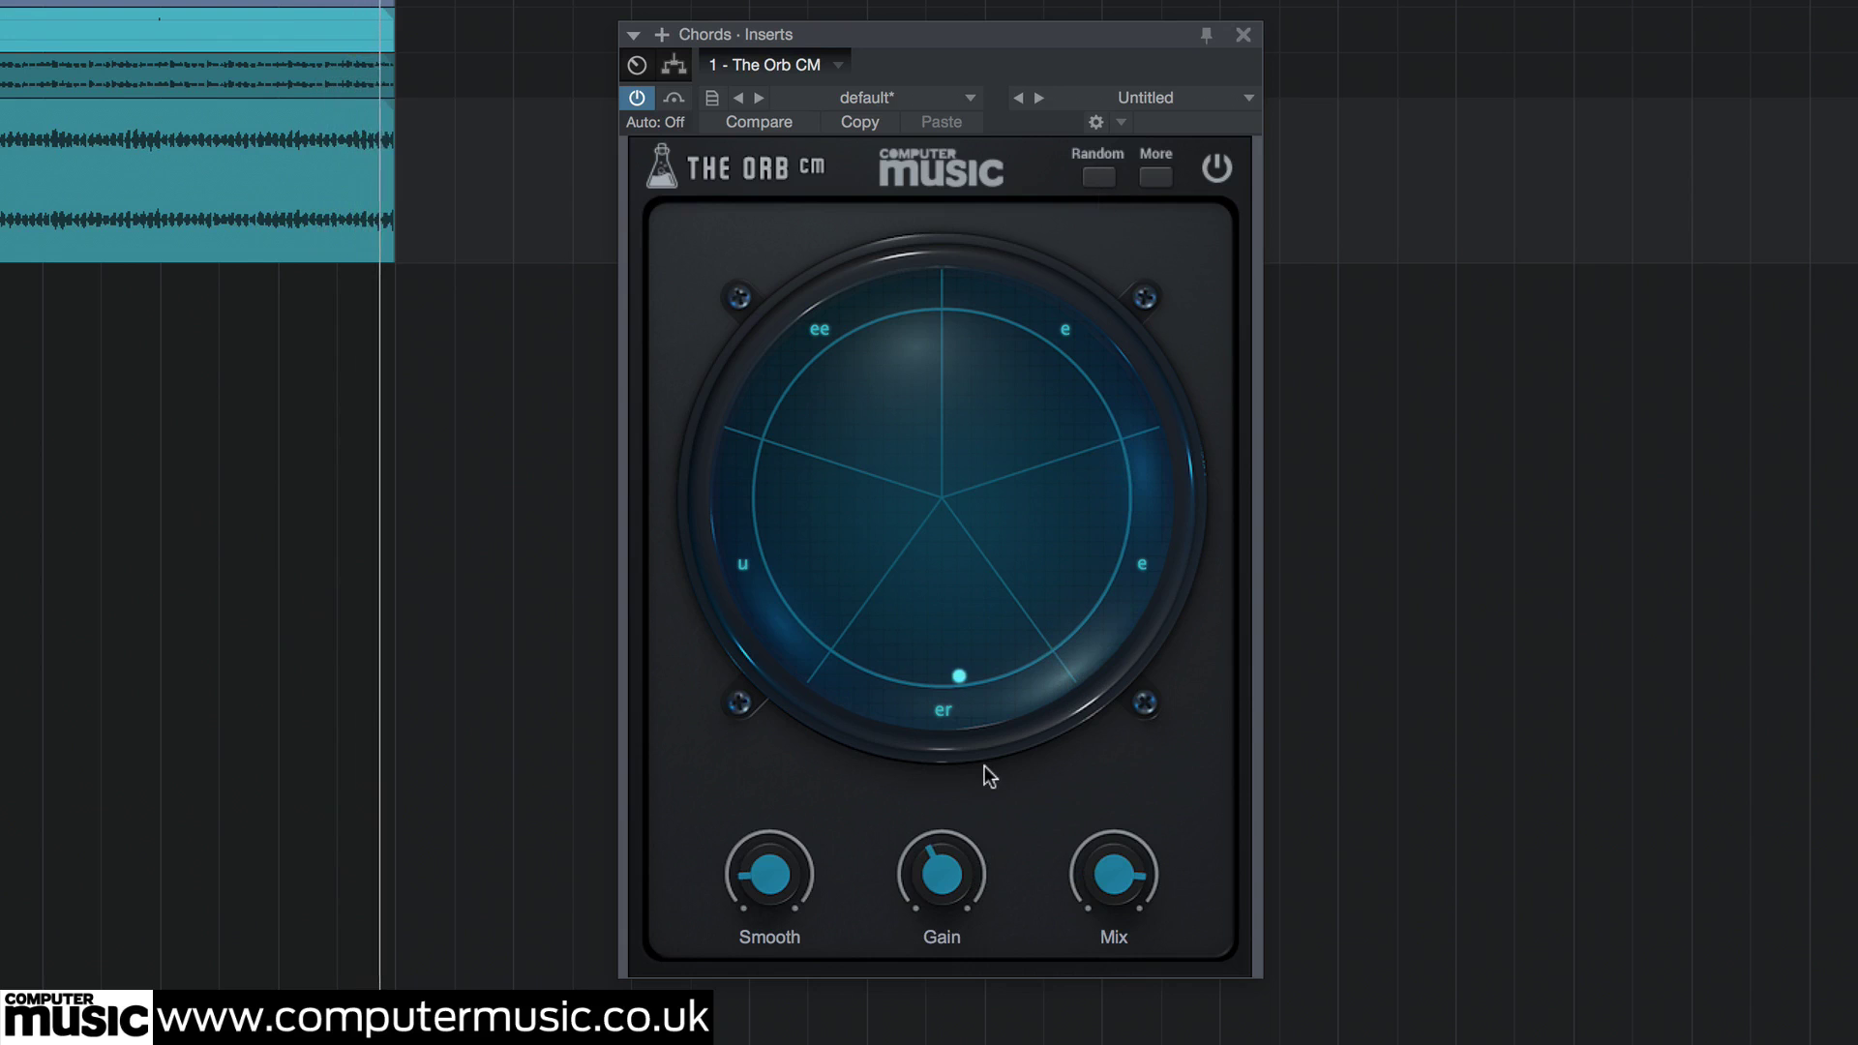
Bypass and re-enable the plug-in repeatedly, lowering Gain to -5.3 dB and moving the formant point to the lower e segment between comparisons.
click(1217, 168)
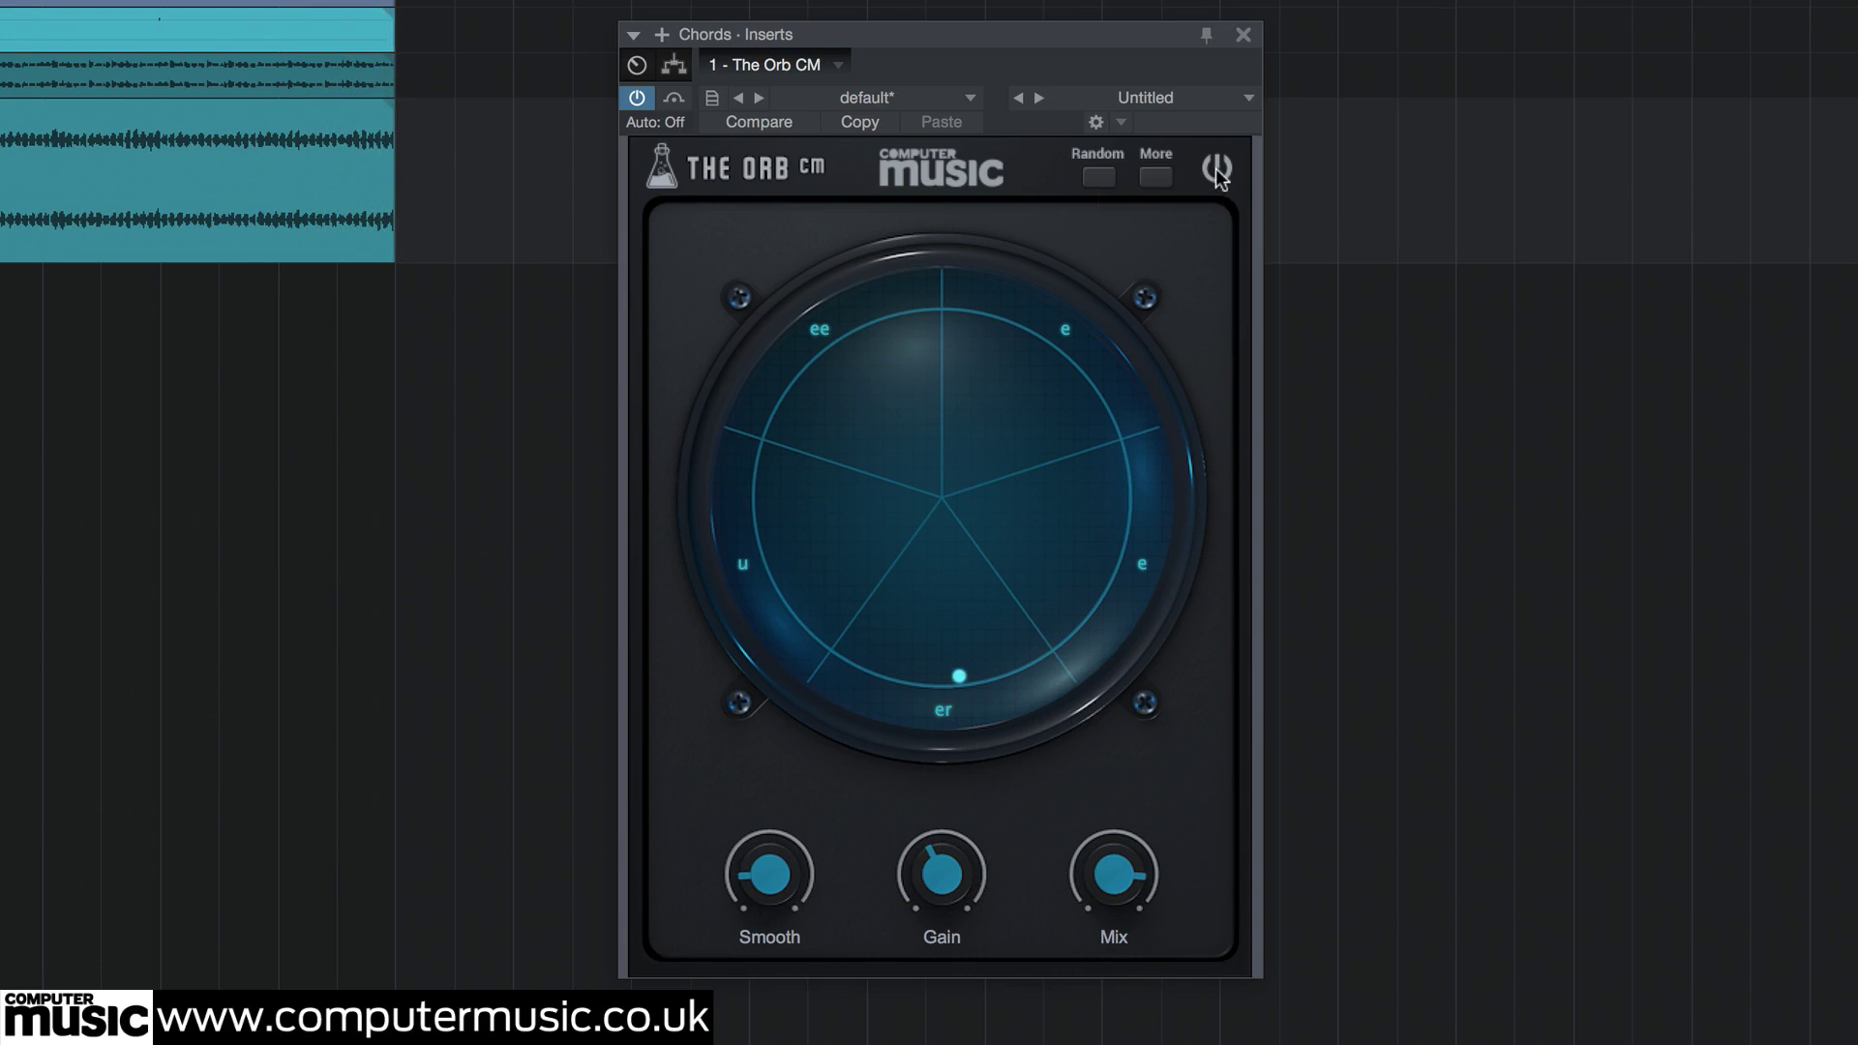
click(1216, 168)
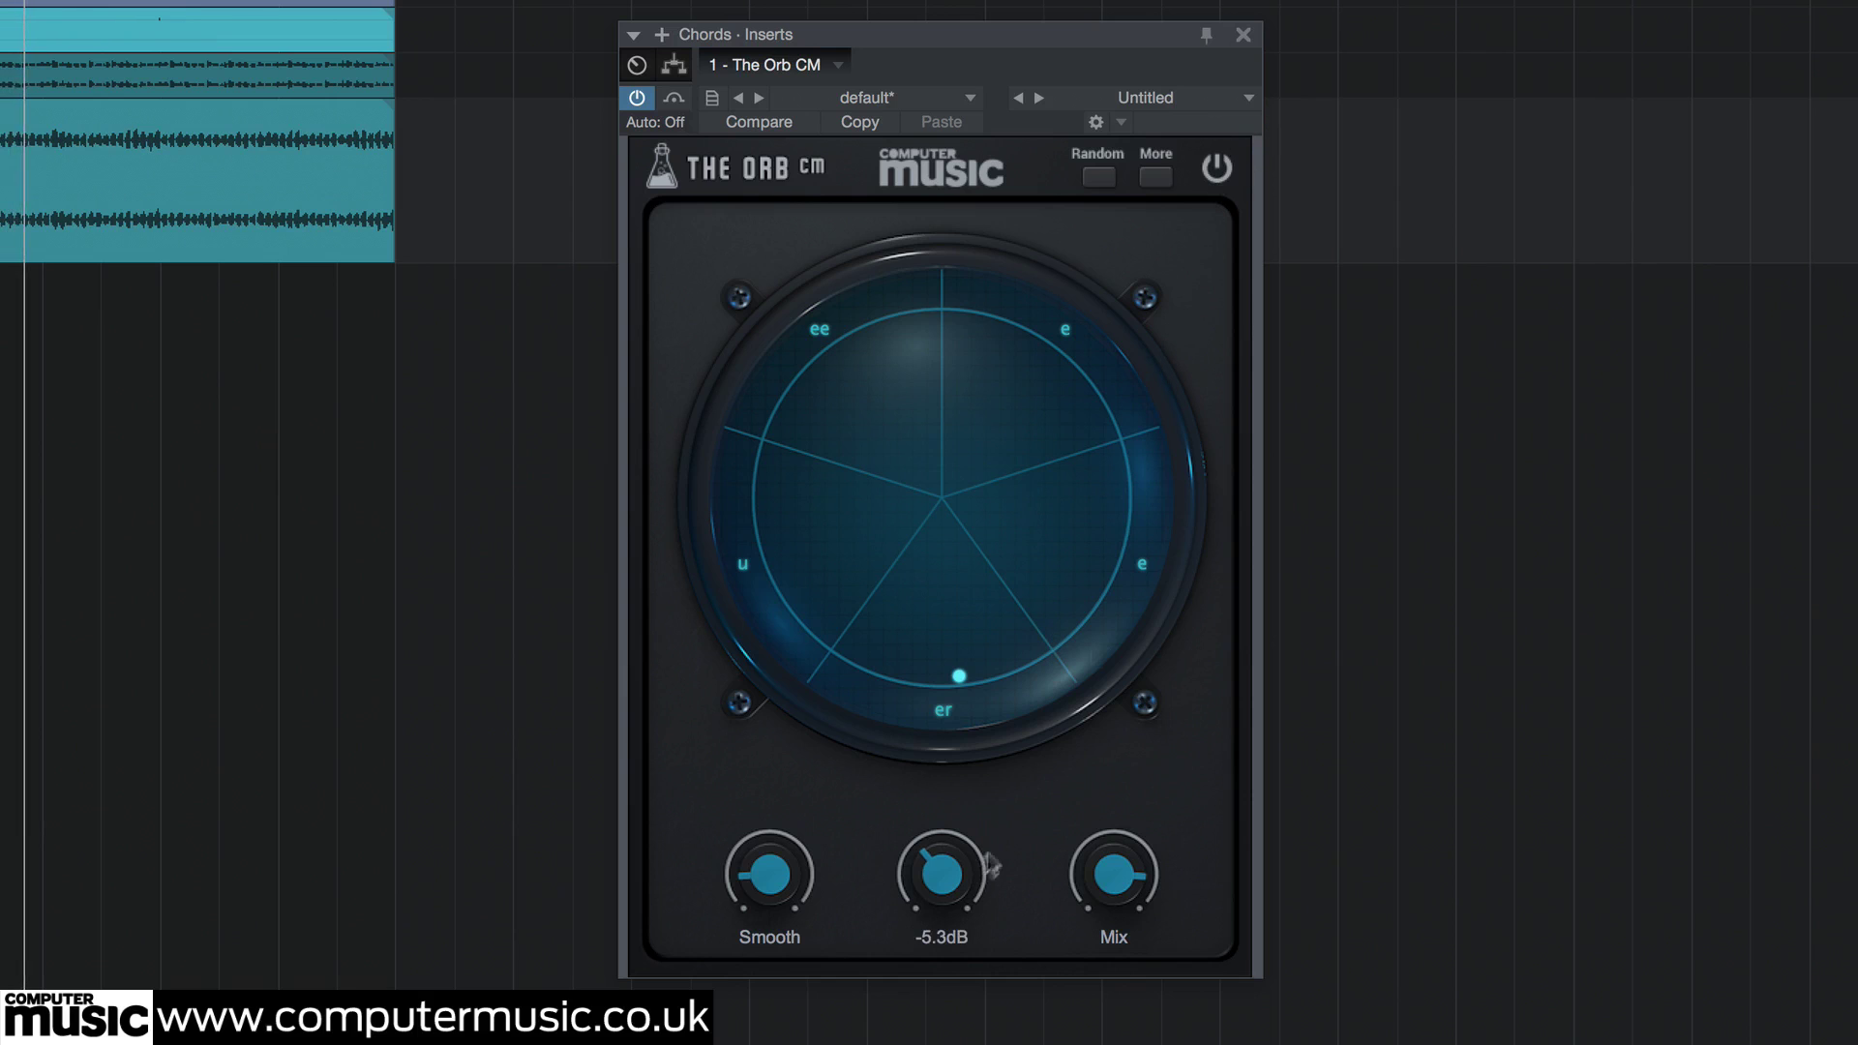
click(1216, 168)
click(1217, 168)
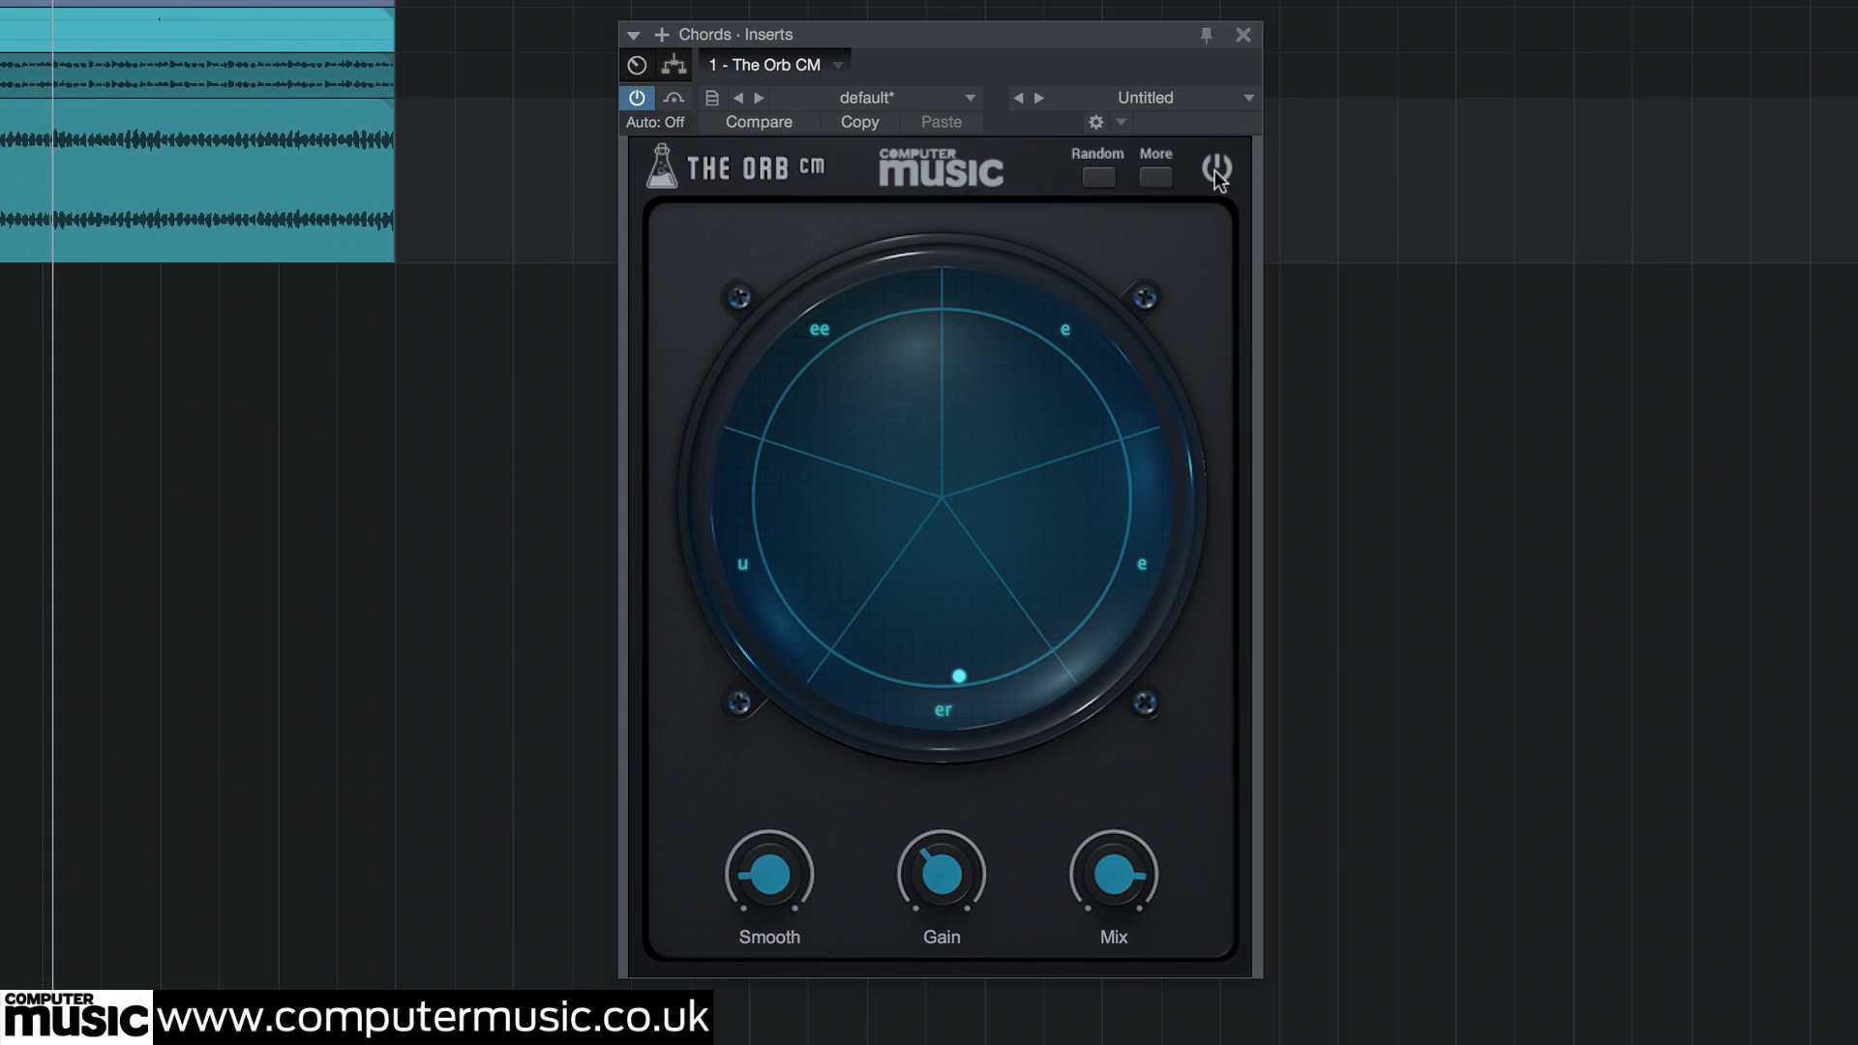
drag(933, 630, 1216, 652)
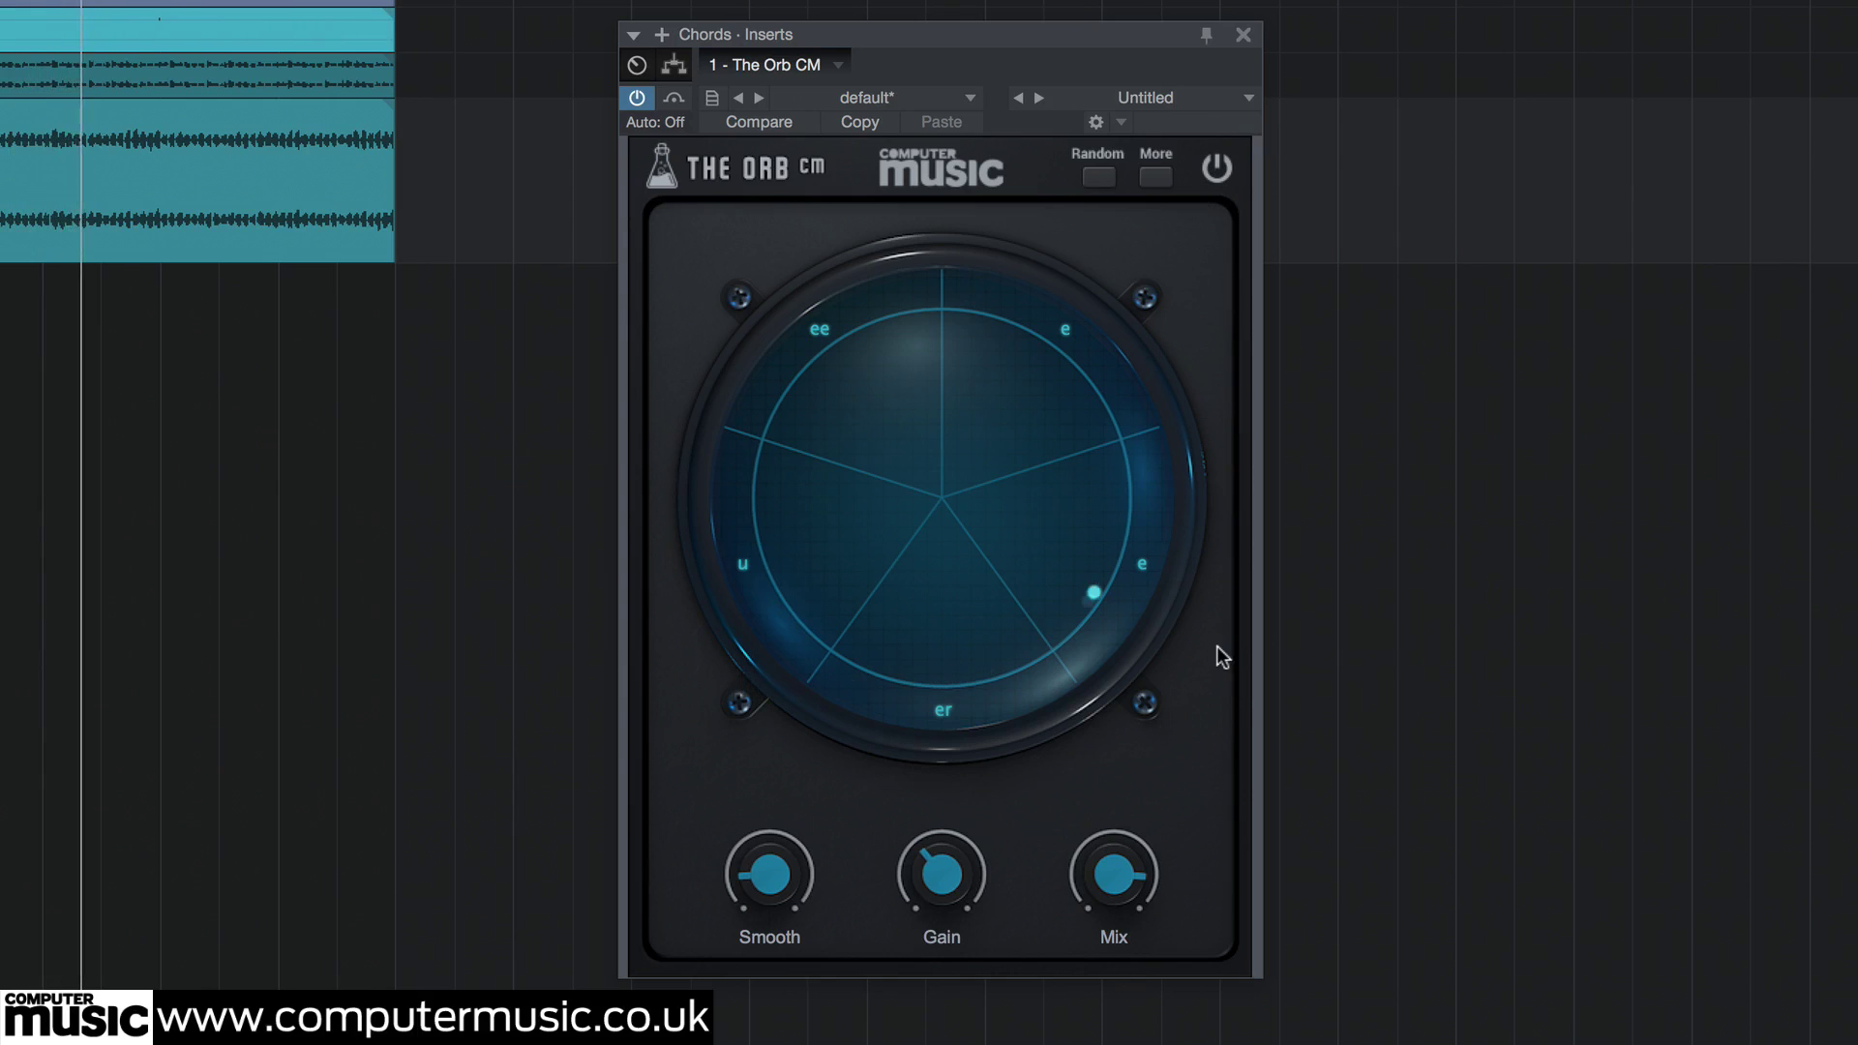
click(1220, 172)
click(1217, 171)
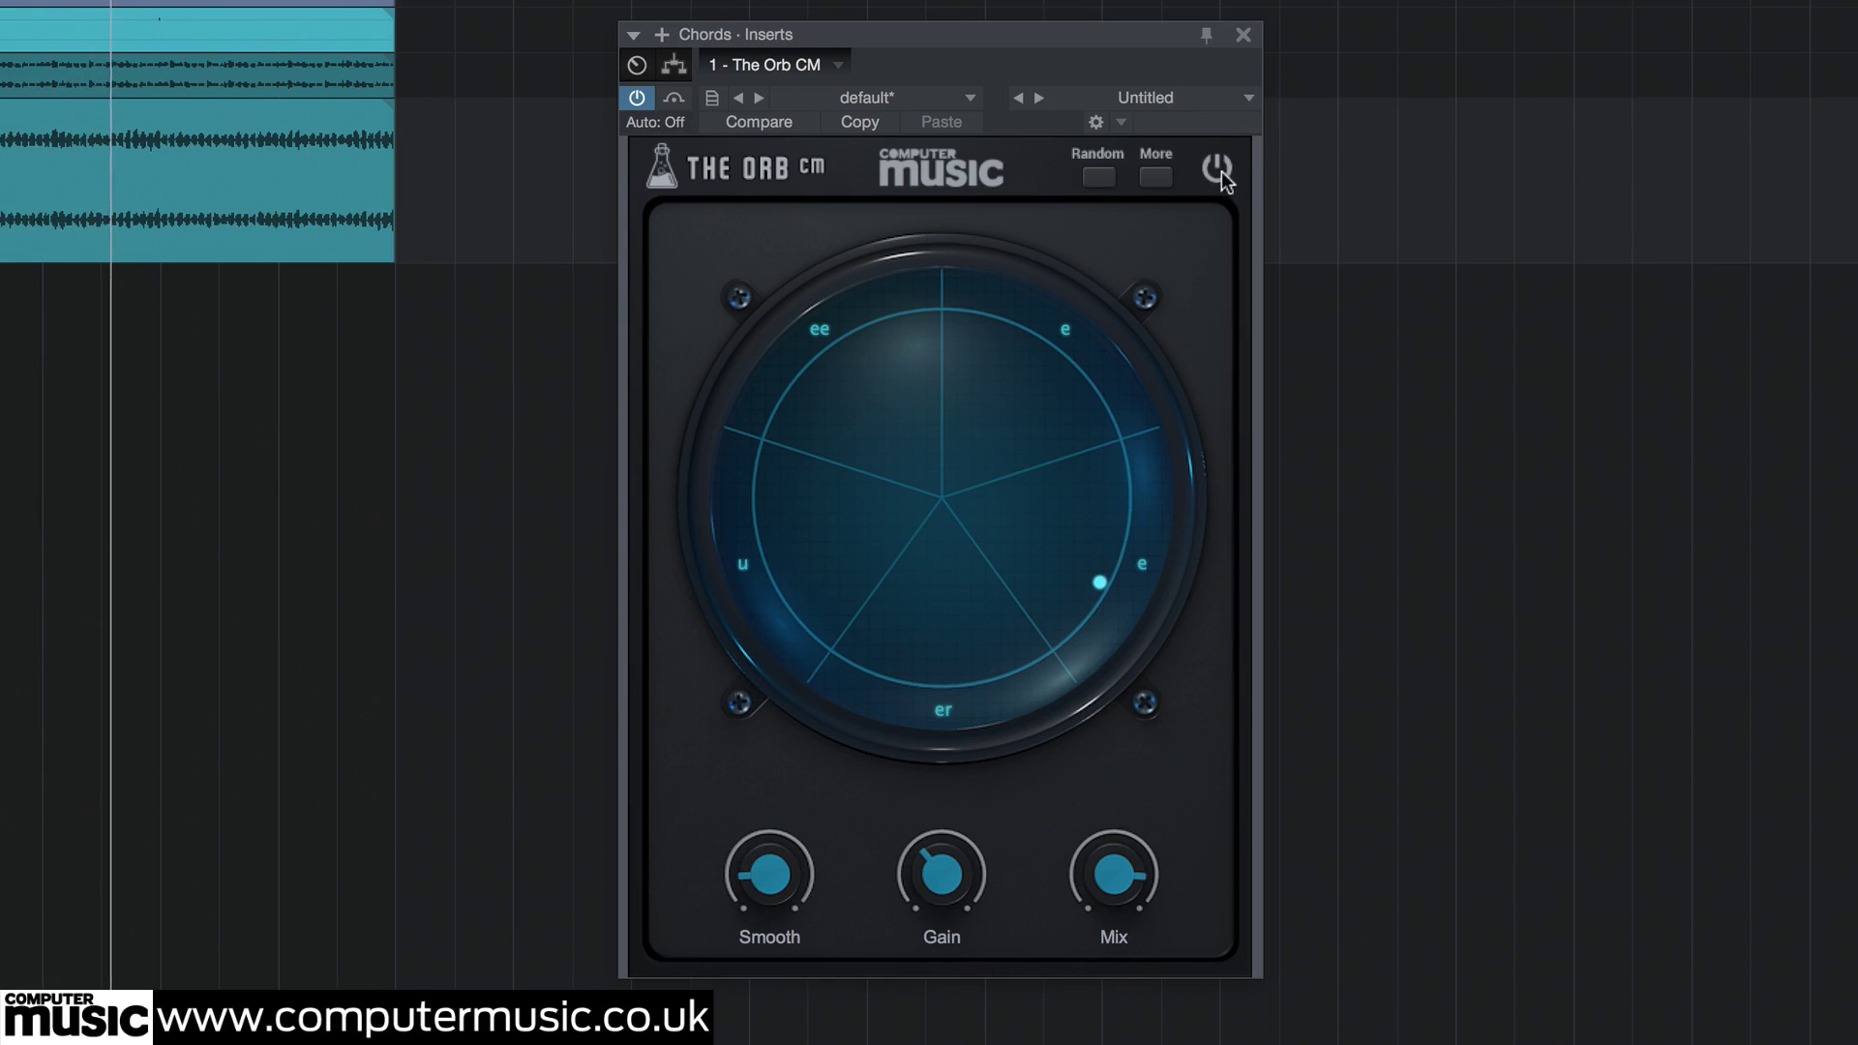
Sweep the formant point along the rim from the lower e to er and turn Smooth up.
drag(1101, 582, 908, 673)
drag(772, 866, 842, 155)
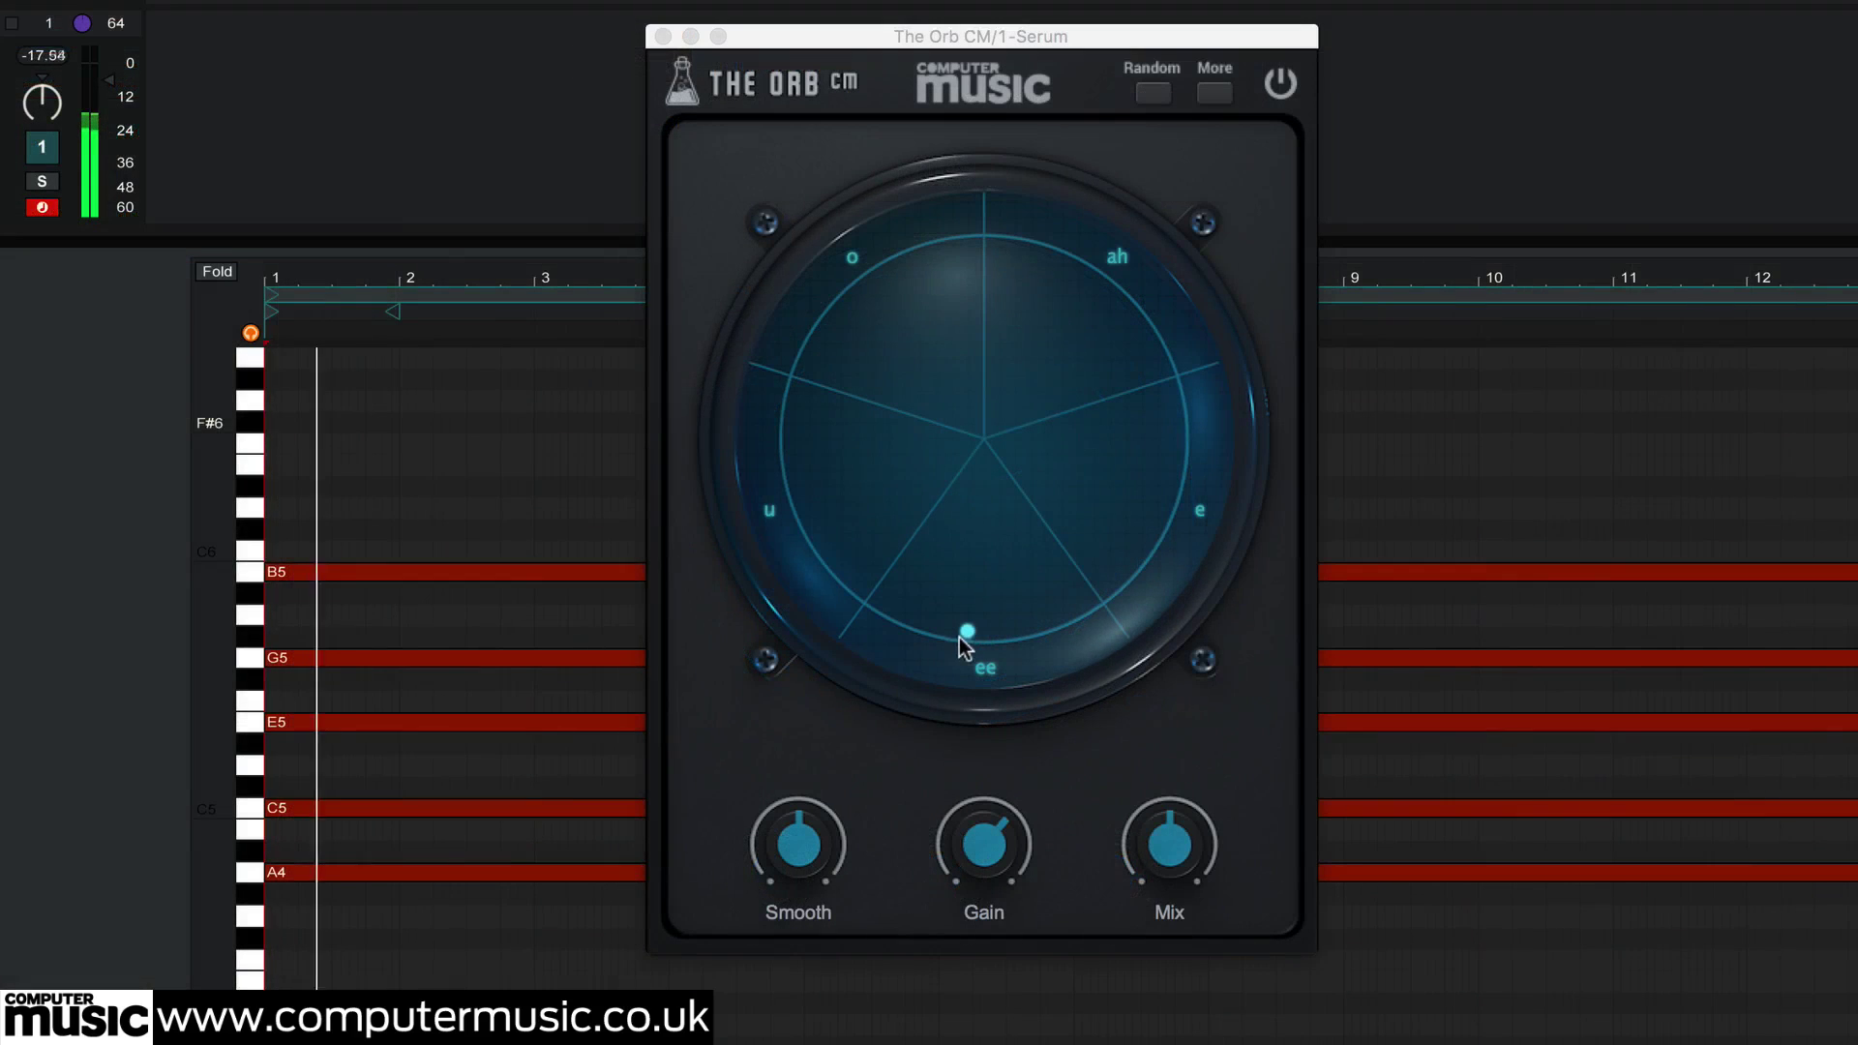
On the Serum track's orb, sweep the formant point around the rim from ee through u, o and ah to e.
drag(964, 630, 806, 494)
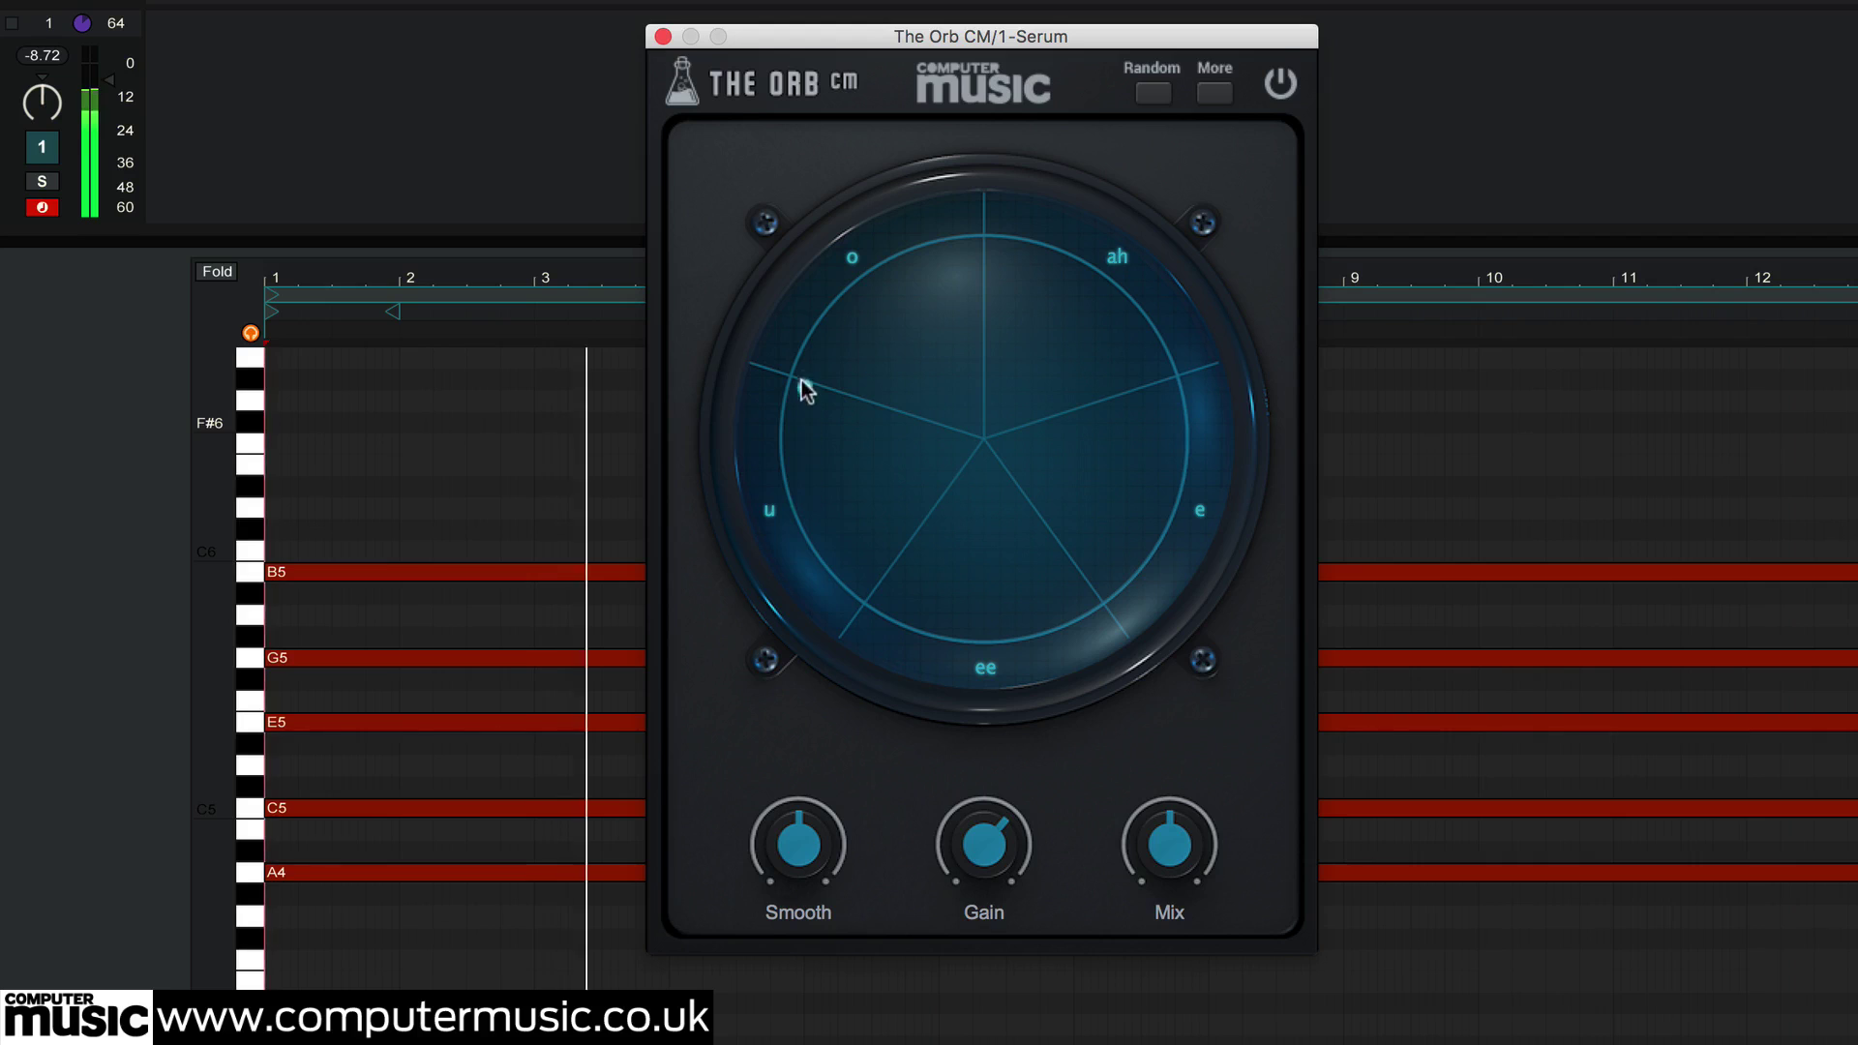
drag(829, 353, 842, 332)
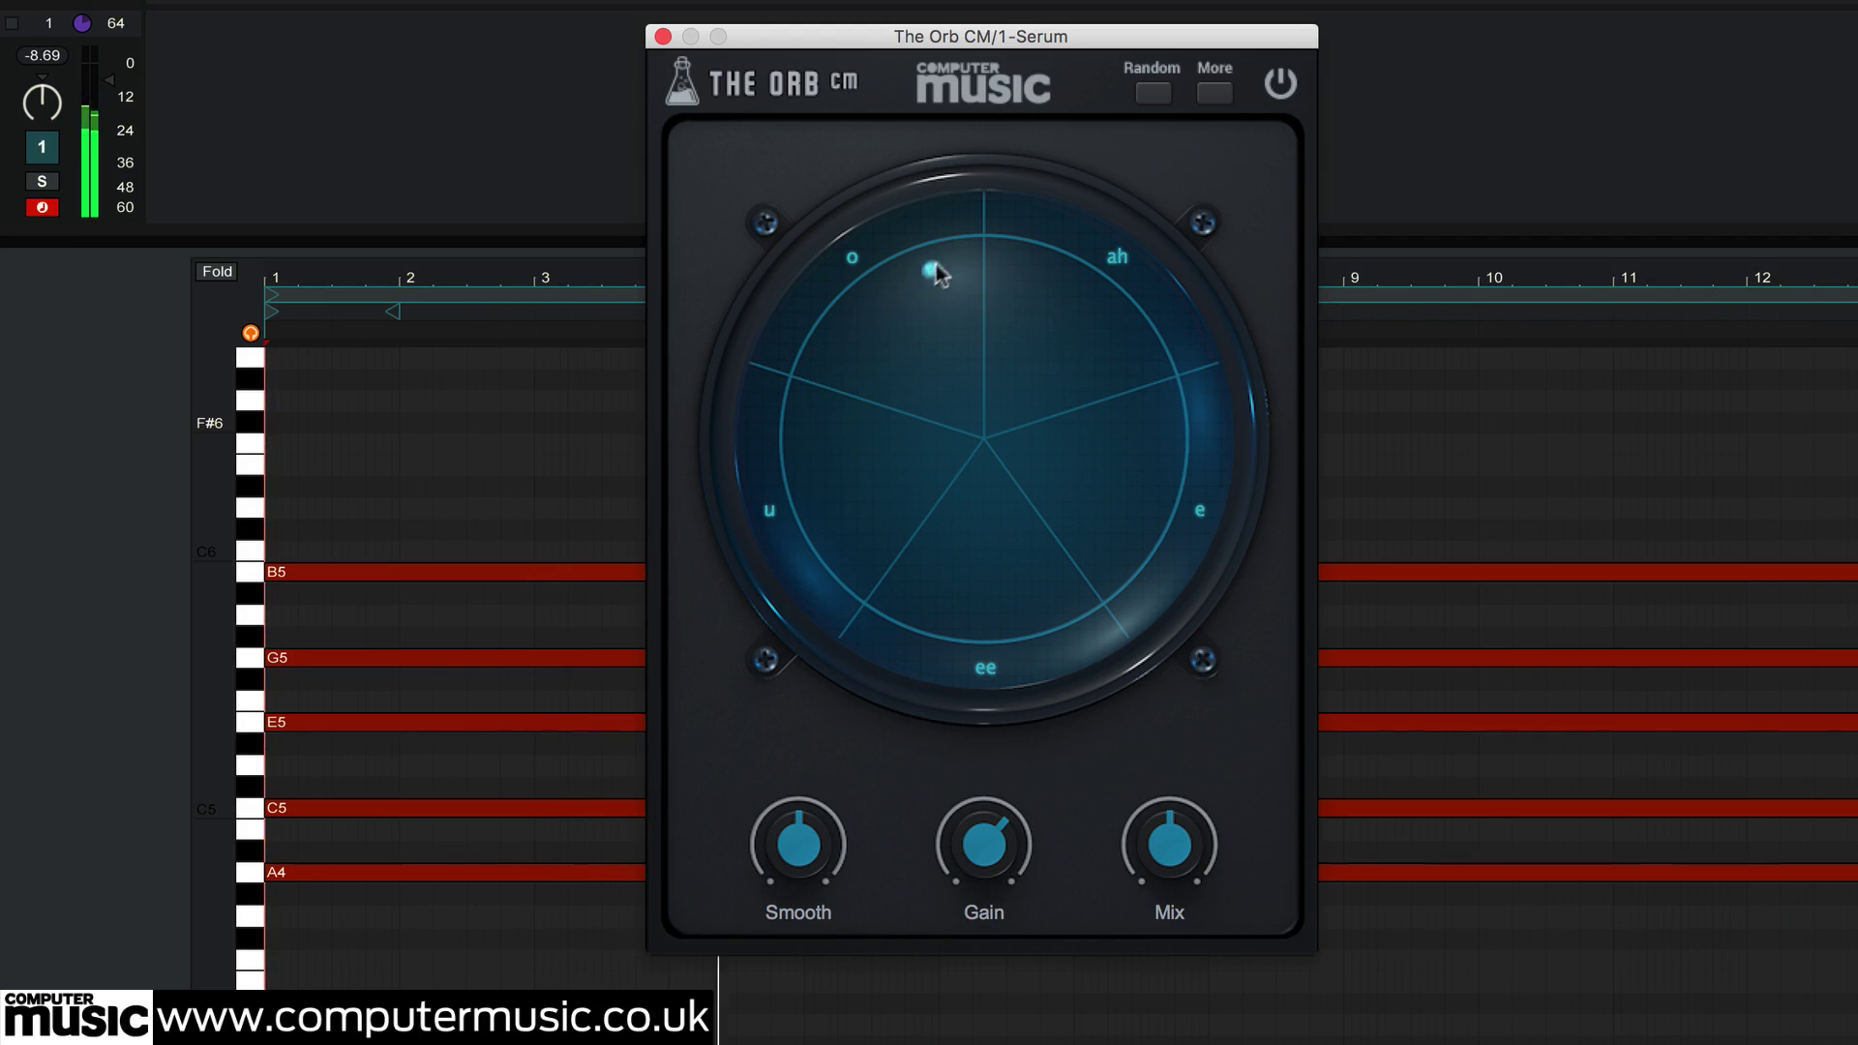
drag(1035, 248, 1164, 339)
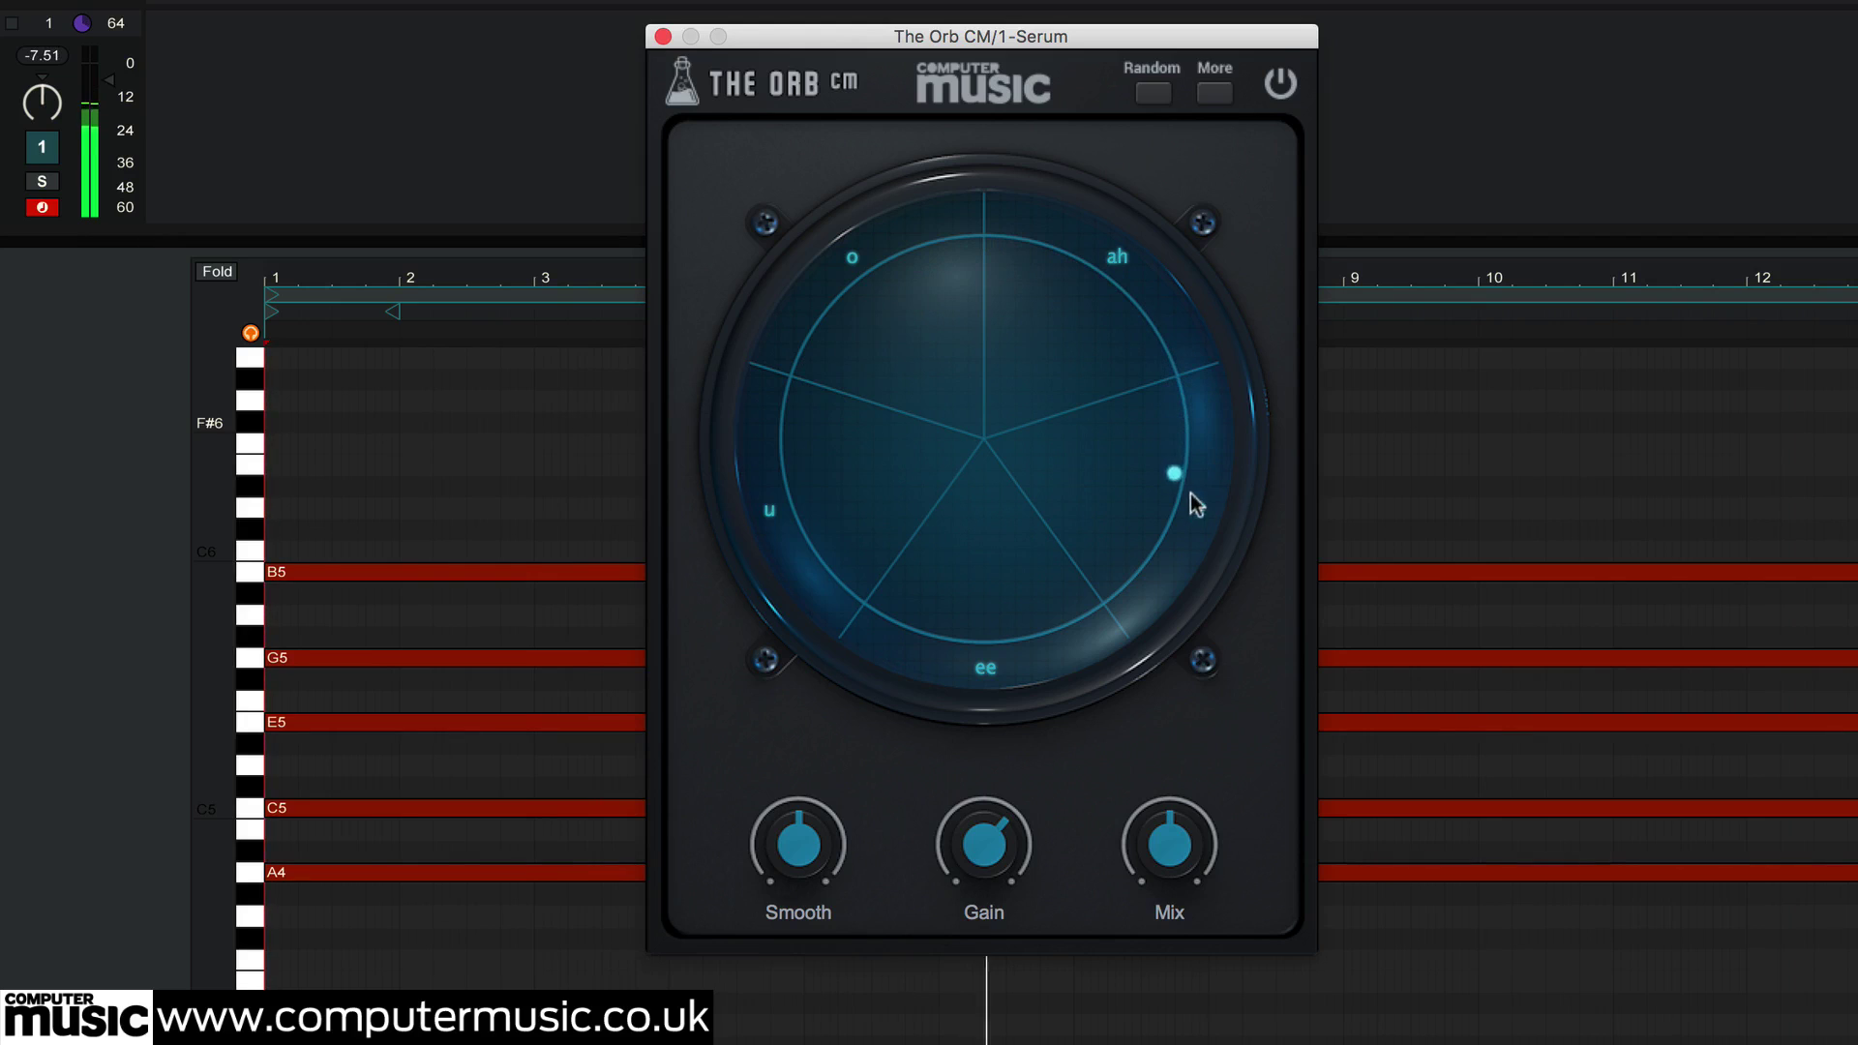
Sweep the Serum orb's formant point back and forth around the rim through e, ee, u, o and ah, finishing at o.
drag(1154, 549, 881, 604)
drag(796, 448, 1001, 222)
drag(1148, 311, 805, 273)
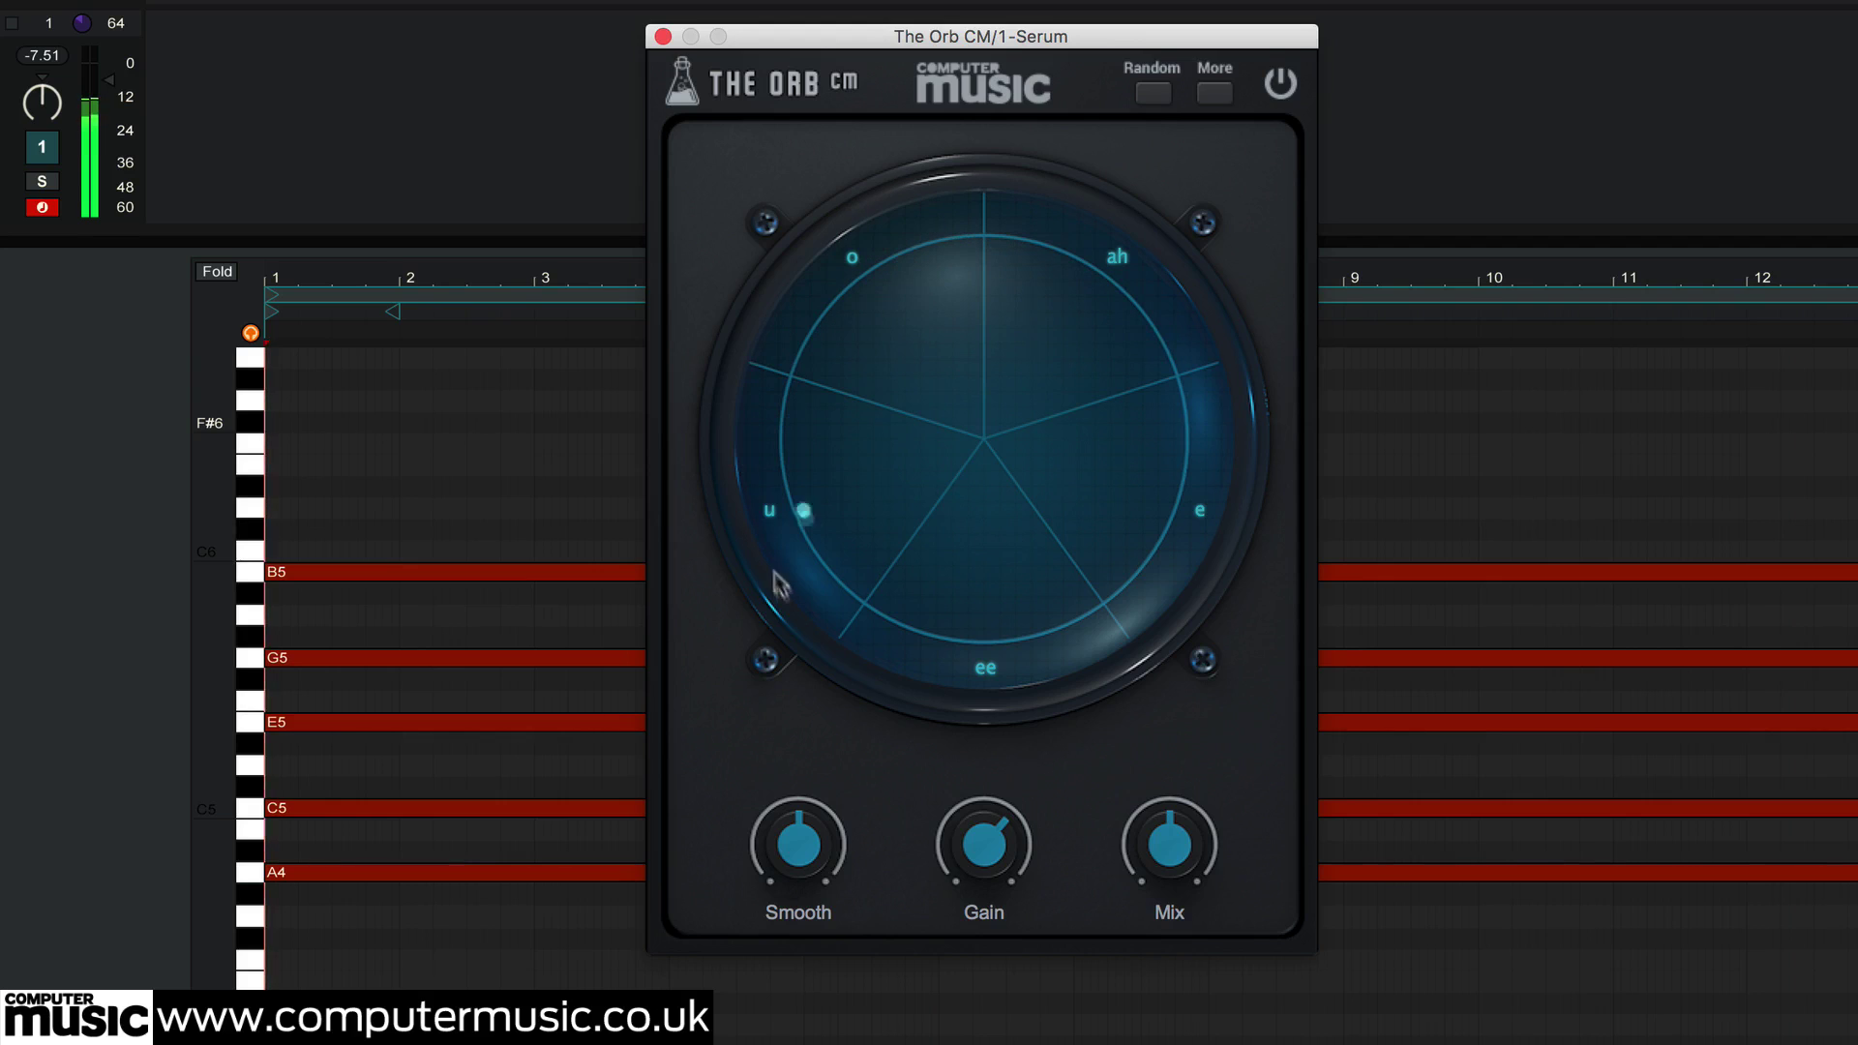
drag(779, 583, 1232, 763)
drag(1313, 632, 985, 772)
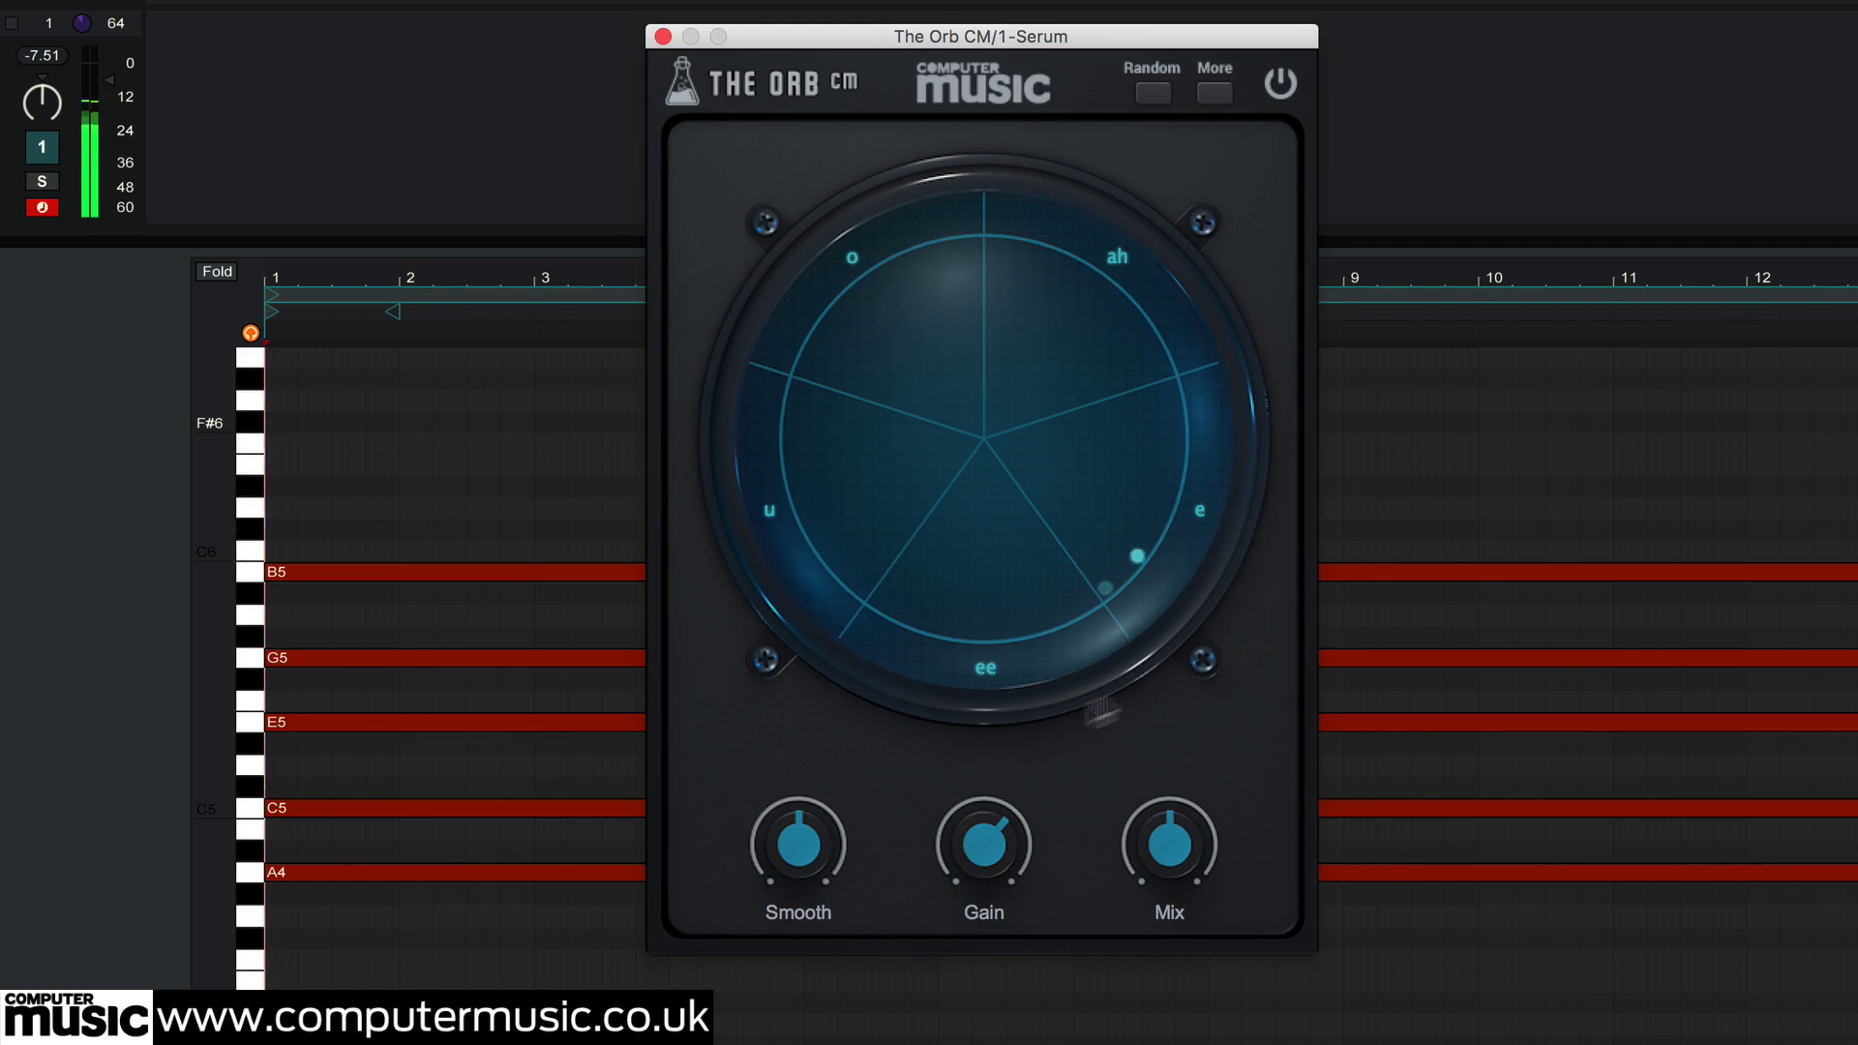
drag(1101, 712, 1219, 569)
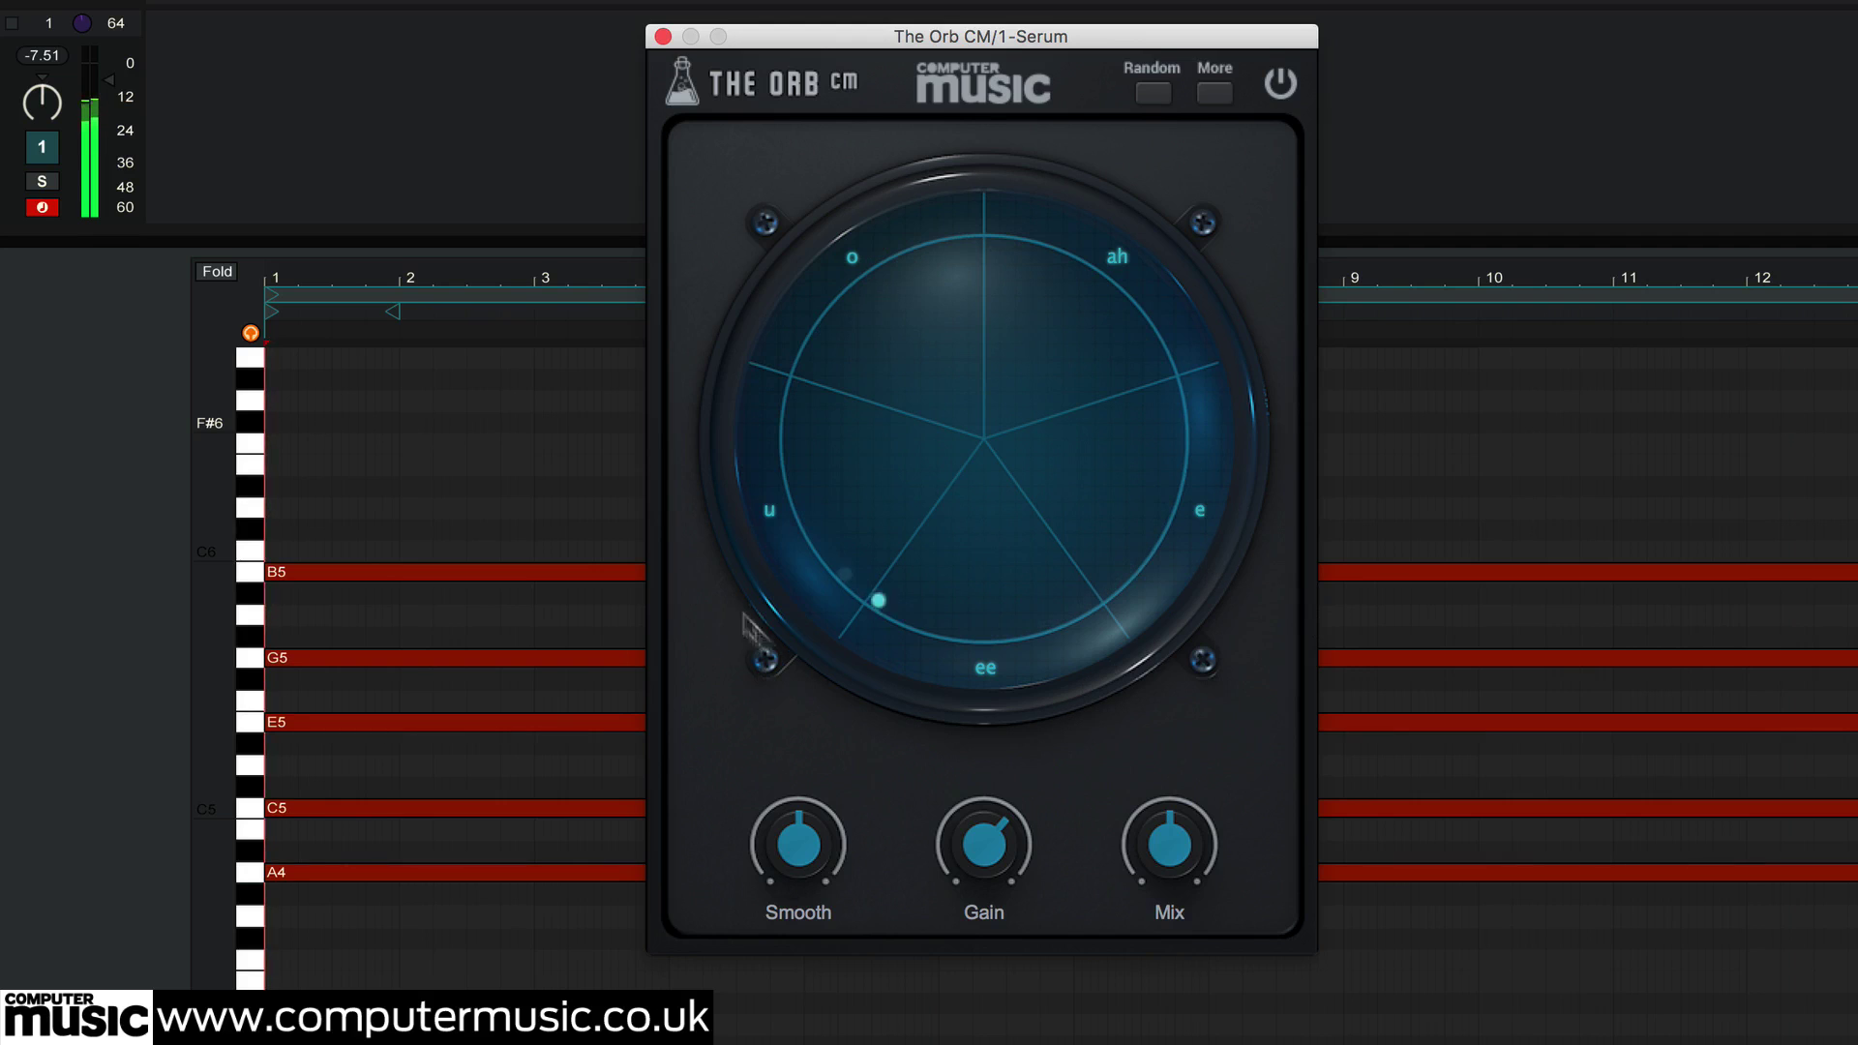
drag(750, 627, 751, 232)
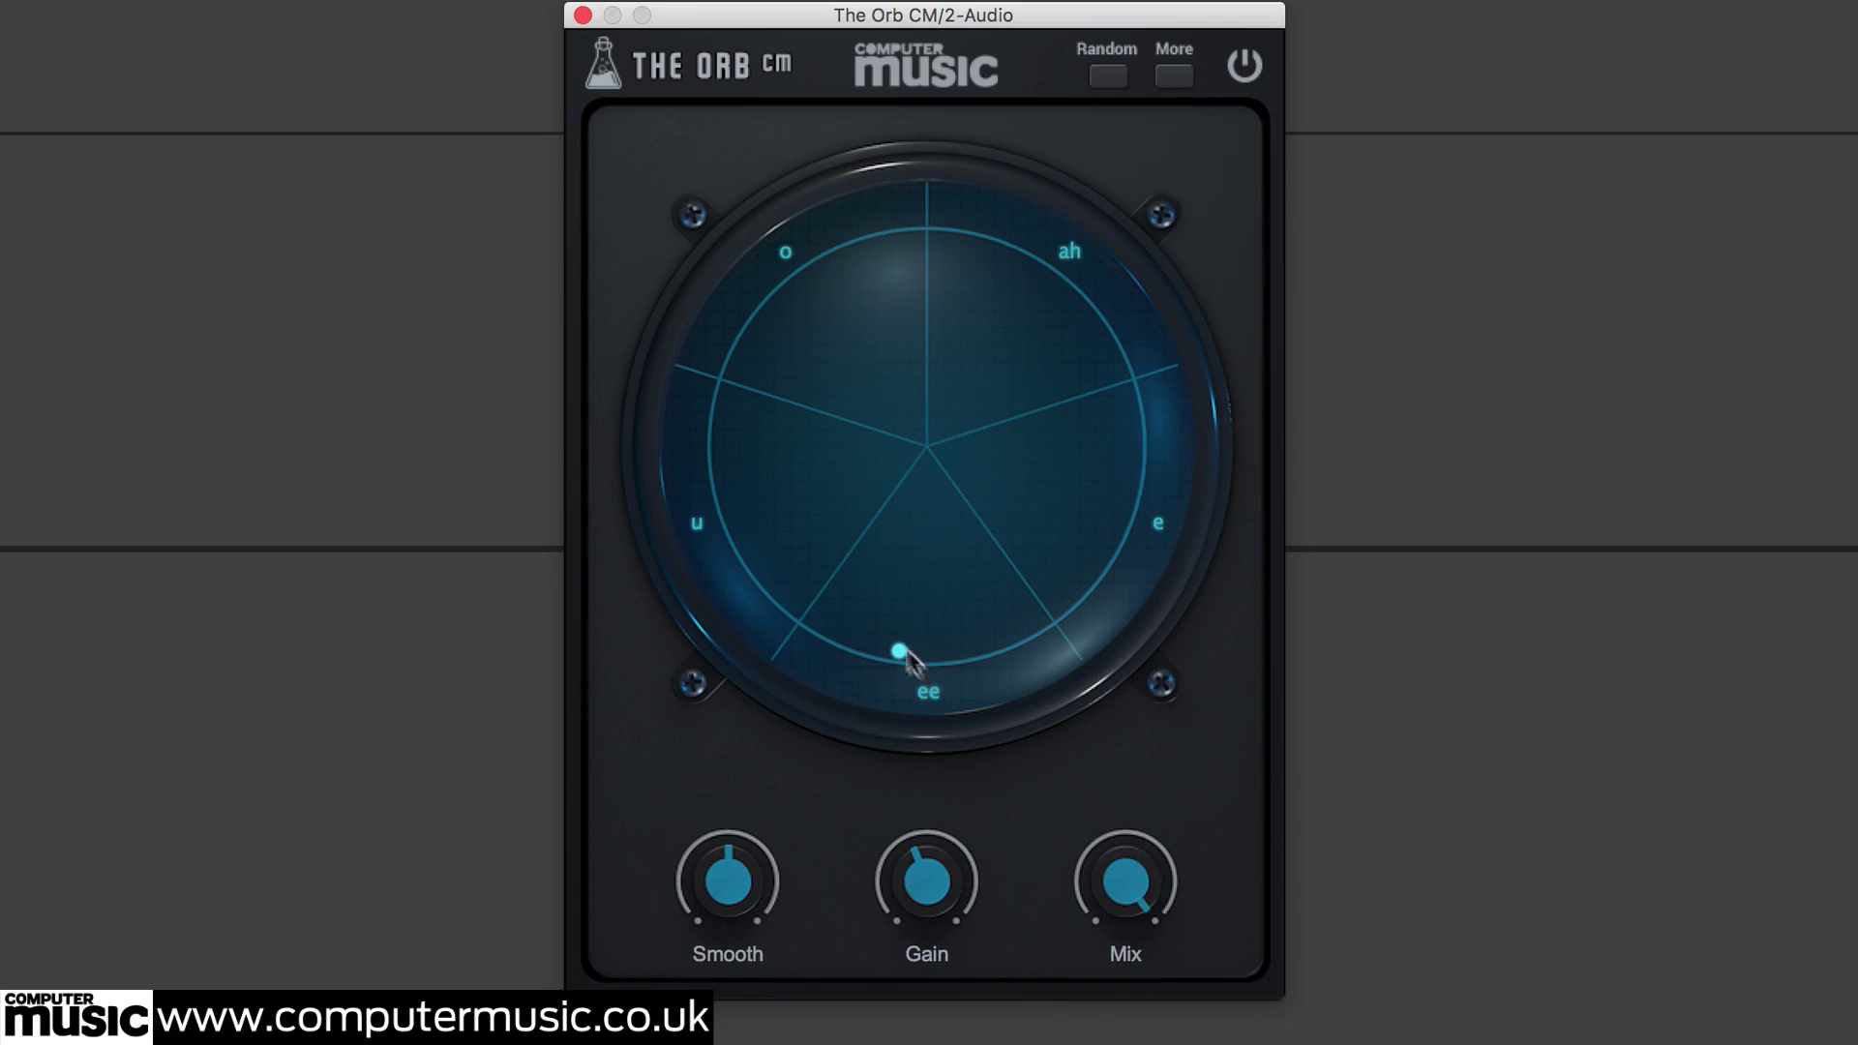
On the 2-Audio track's orb, sweep the formant point from ee through u and o to ah and back repeatedly.
drag(801, 517, 1048, 208)
drag(787, 682, 735, 755)
drag(639, 576, 545, 573)
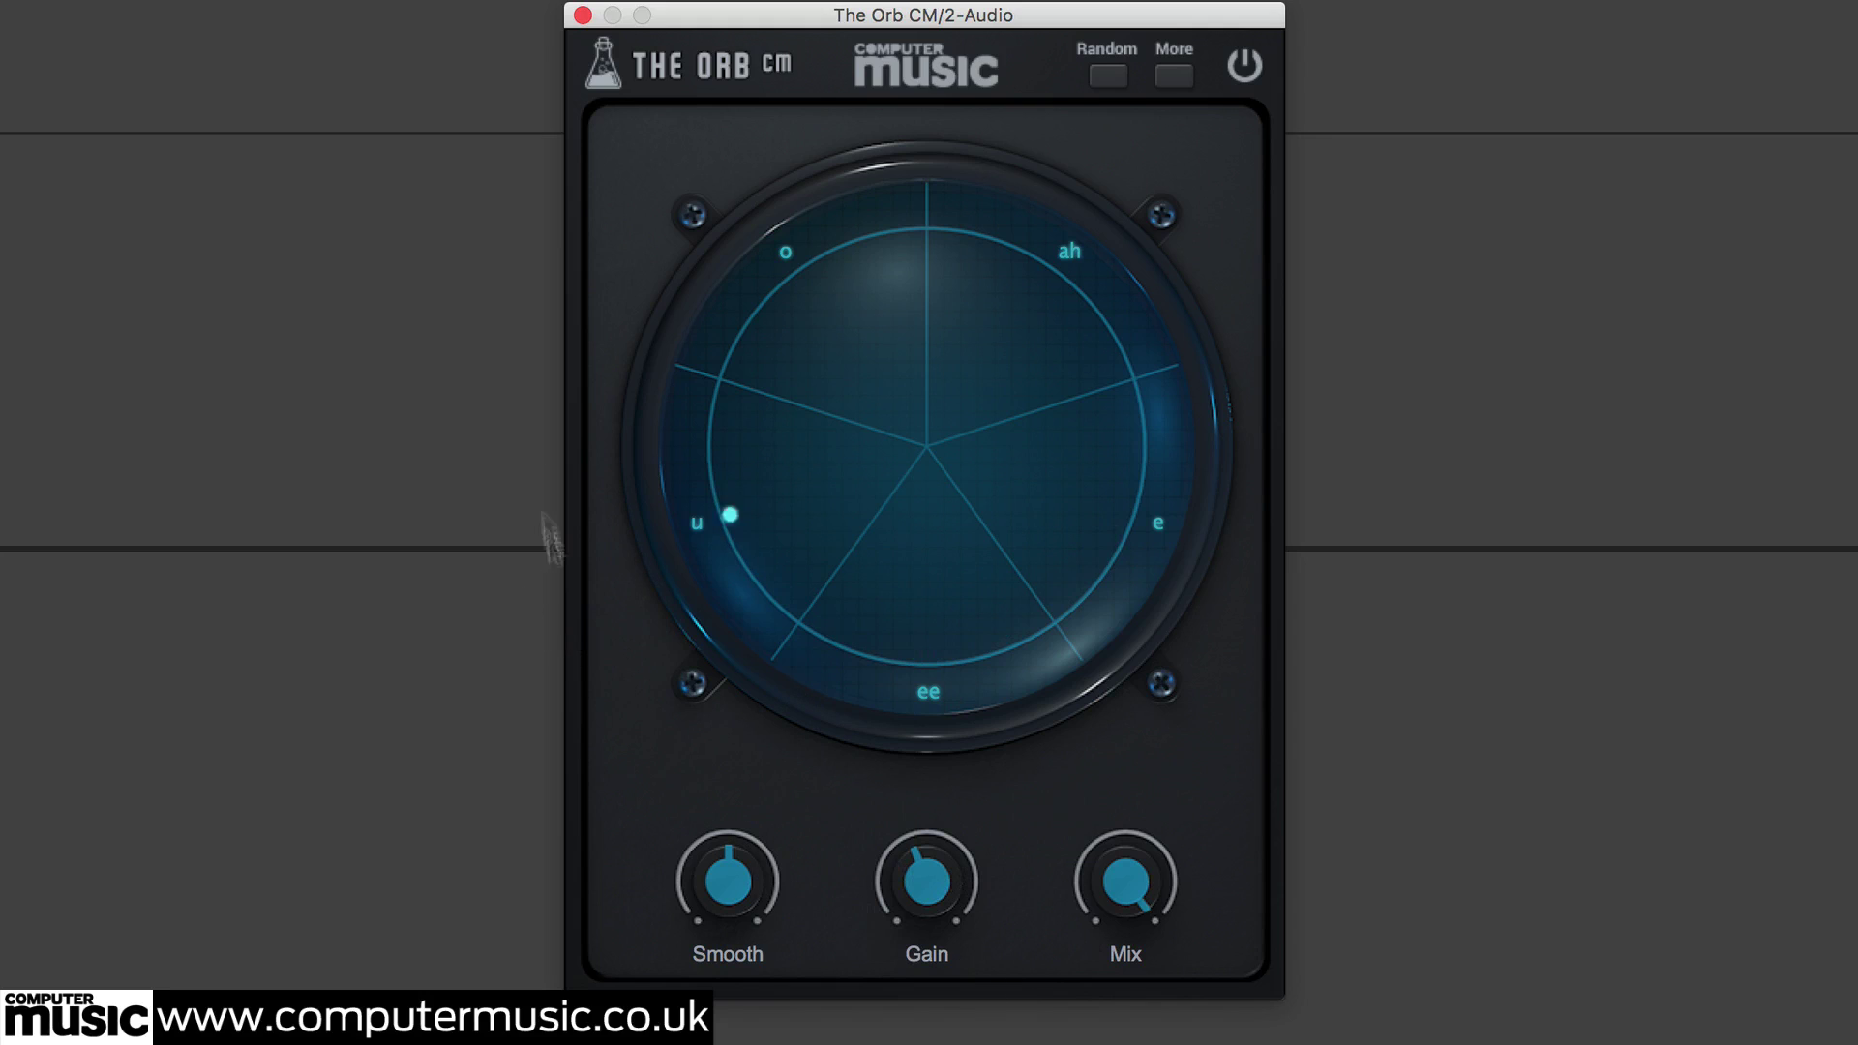
drag(546, 537, 677, 162)
drag(475, 568, 721, 24)
drag(784, 293, 597, 973)
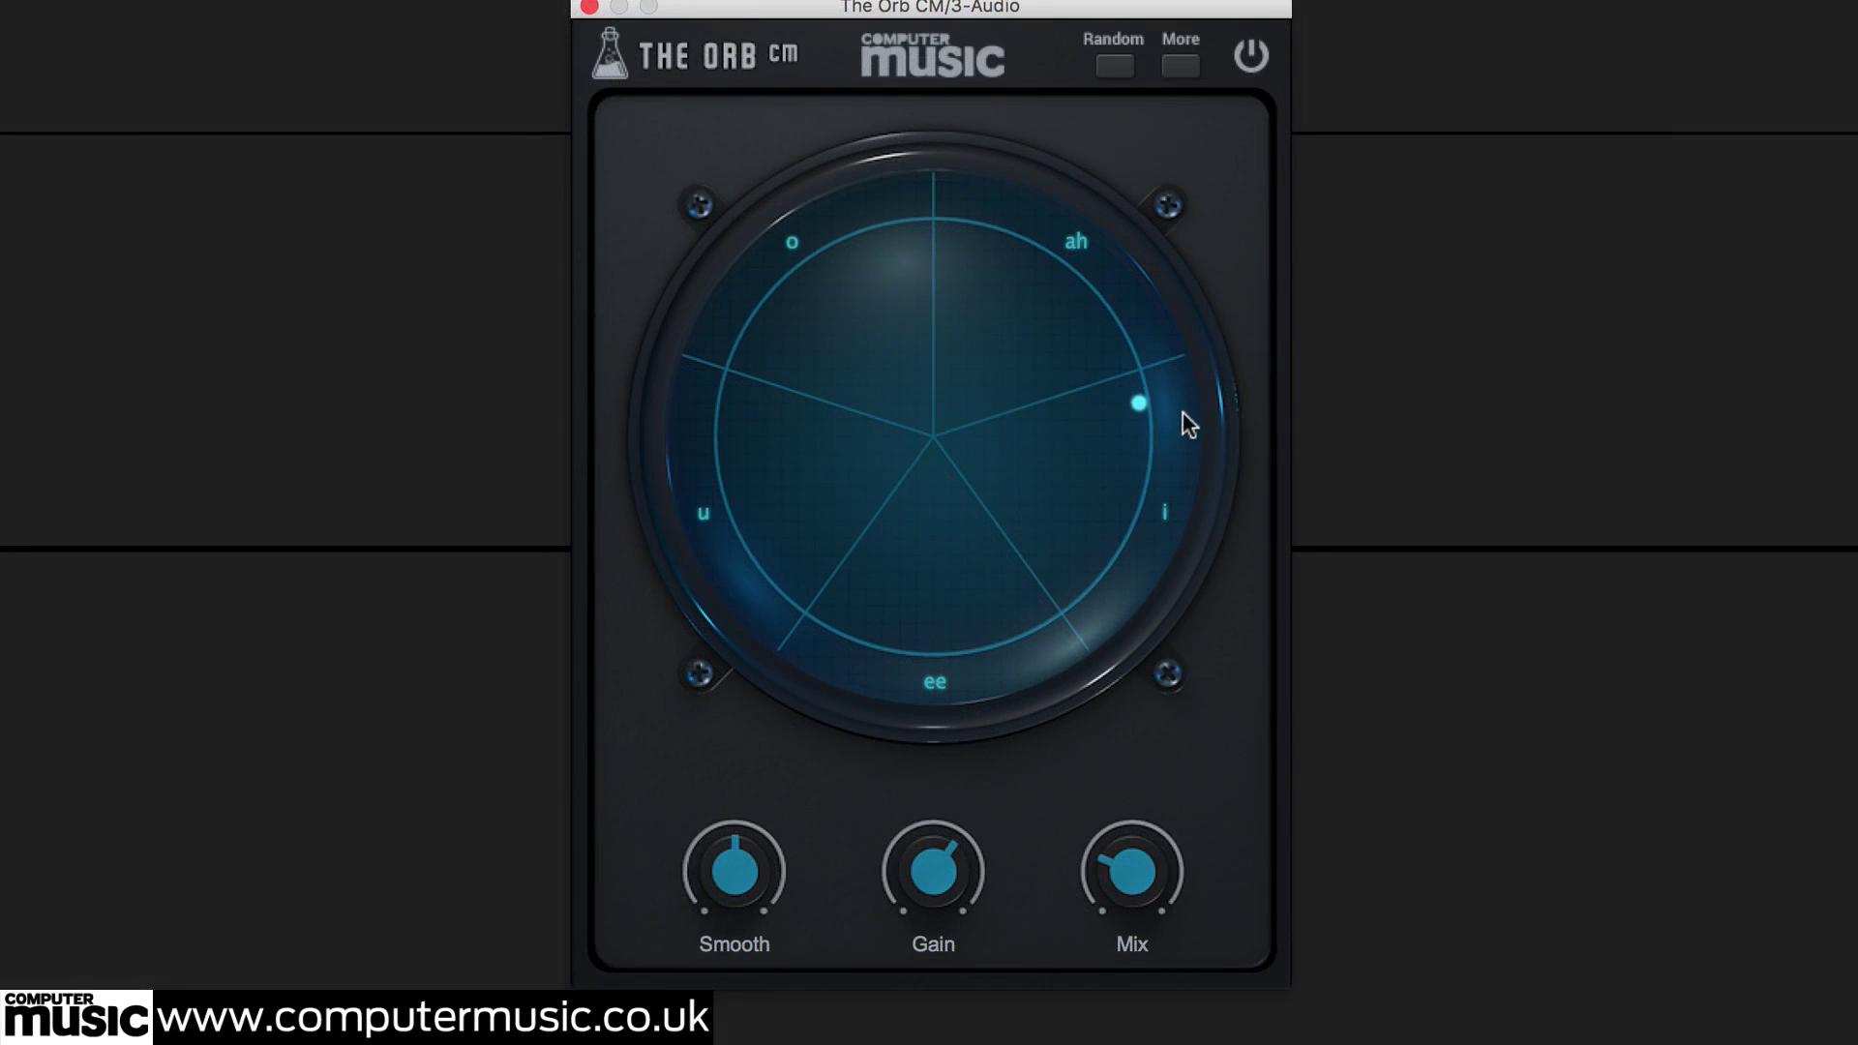
On the 3-Audio track's orb, sweep the formant point around the rim from i through ah, ee, u and o.
drag(1182, 433, 1108, 233)
drag(980, 735, 784, 682)
drag(704, 206, 659, 415)
drag(623, 494, 1041, 136)
drag(1151, 687, 900, 735)
drag(703, 528, 832, 721)
drag(705, 358, 963, 145)
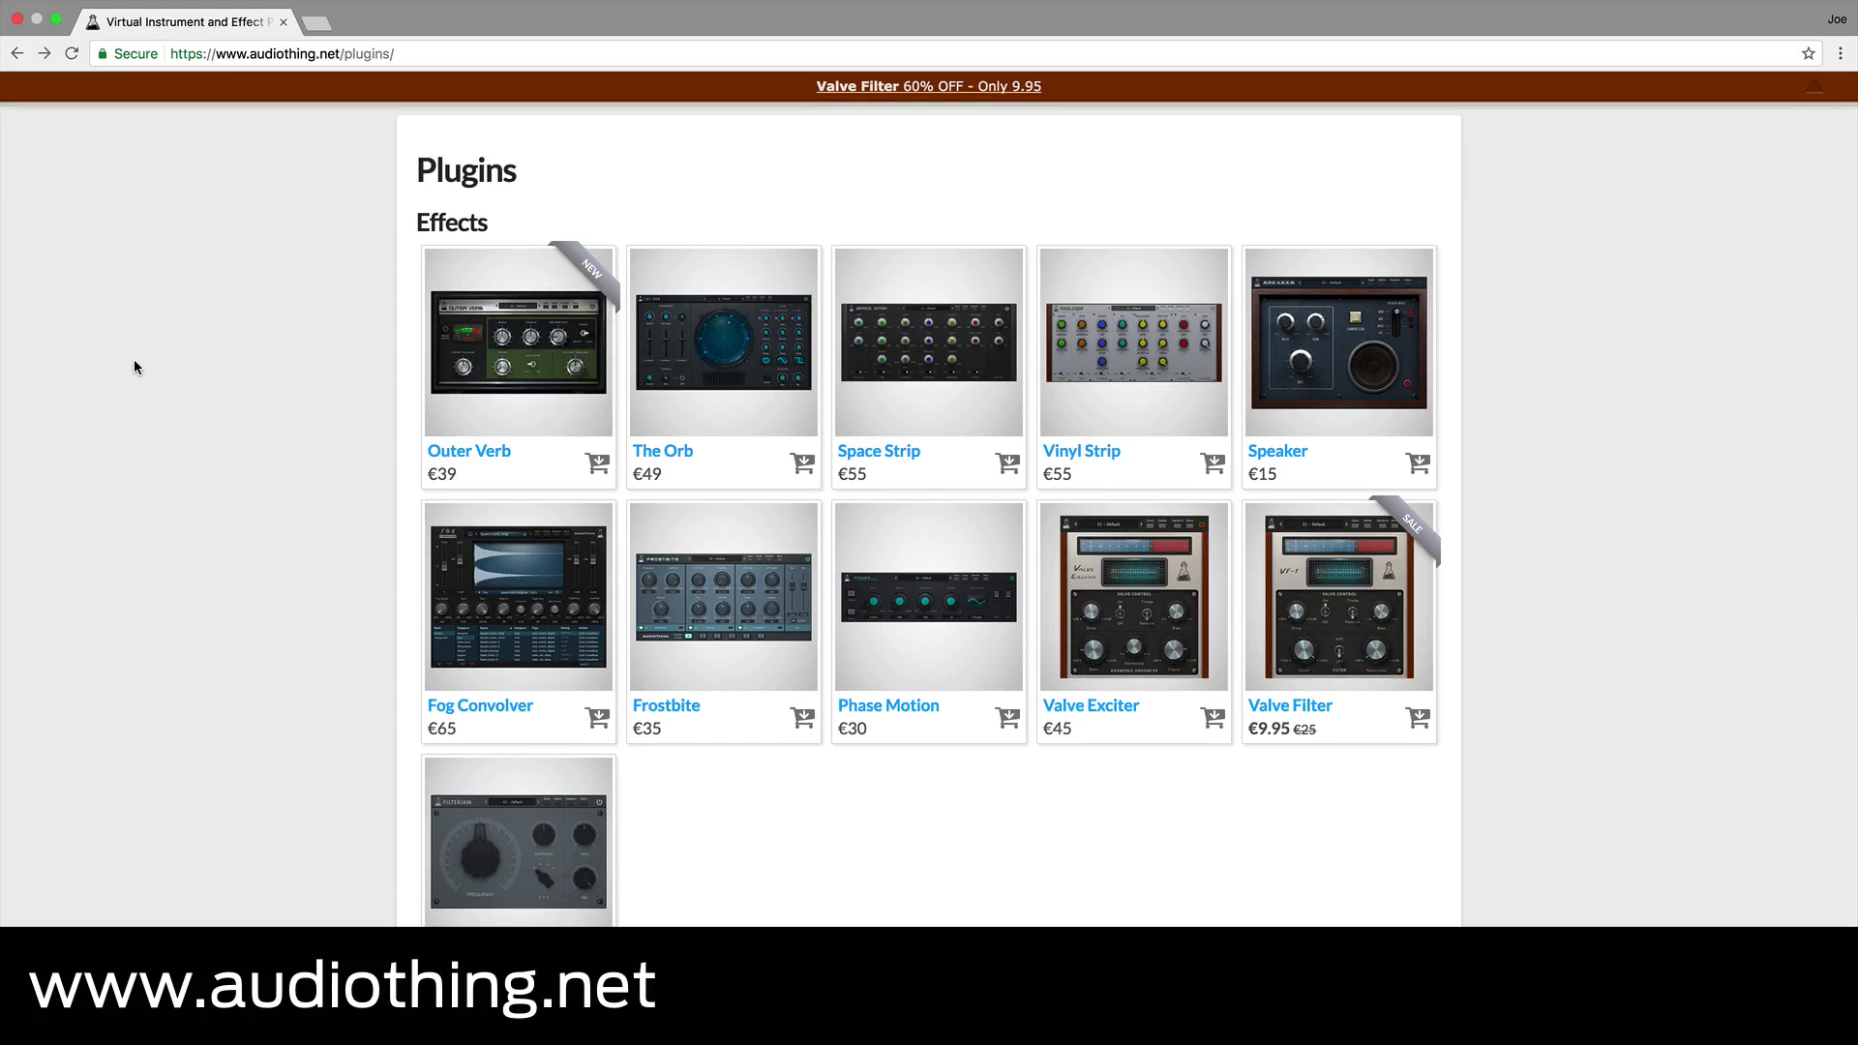
Look through the audiothing.net Plugins page in the browser, from the Effects down to the Instruments.
scroll(135, 361, down, 7)
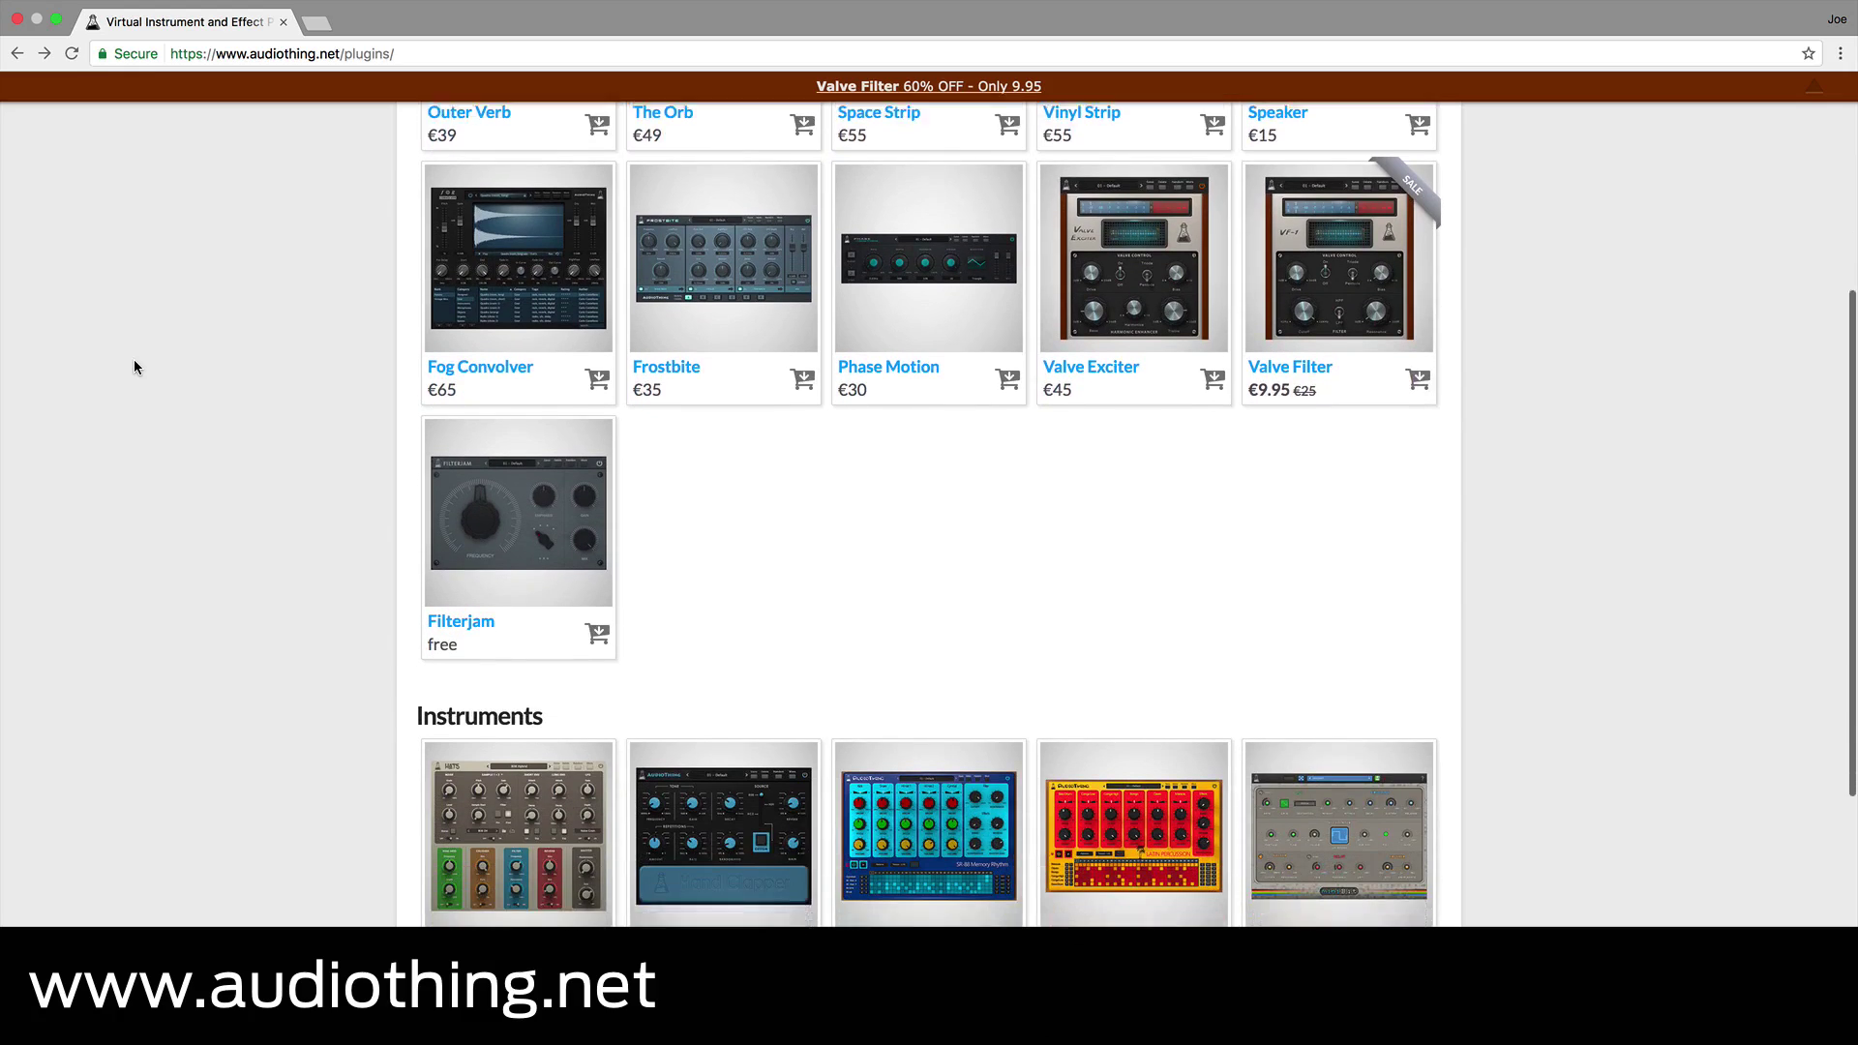